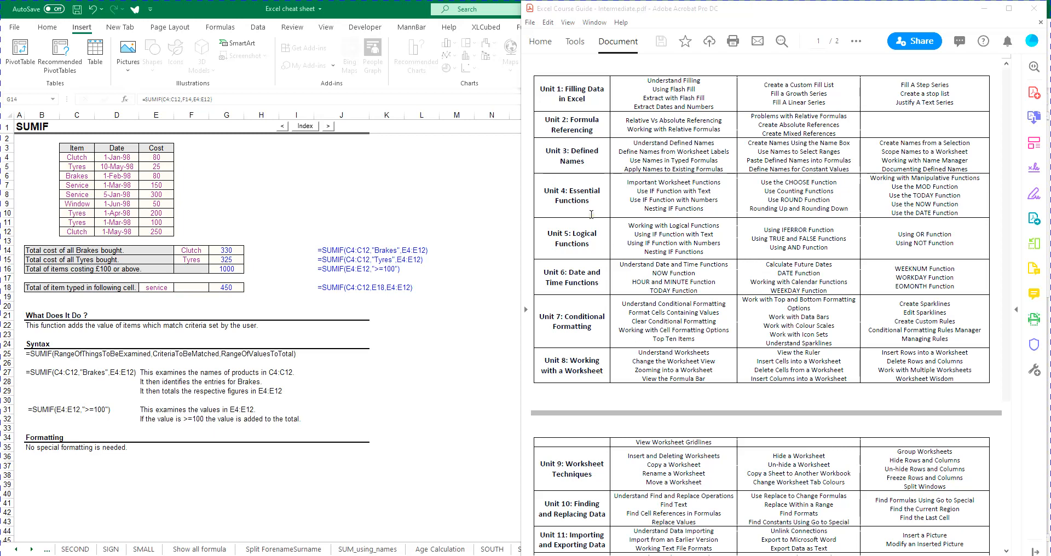
Step: Inspect the SUMIF formula in cell G14, checking its range and criteria arguments
left_click(450, 268)
left_click(300, 230)
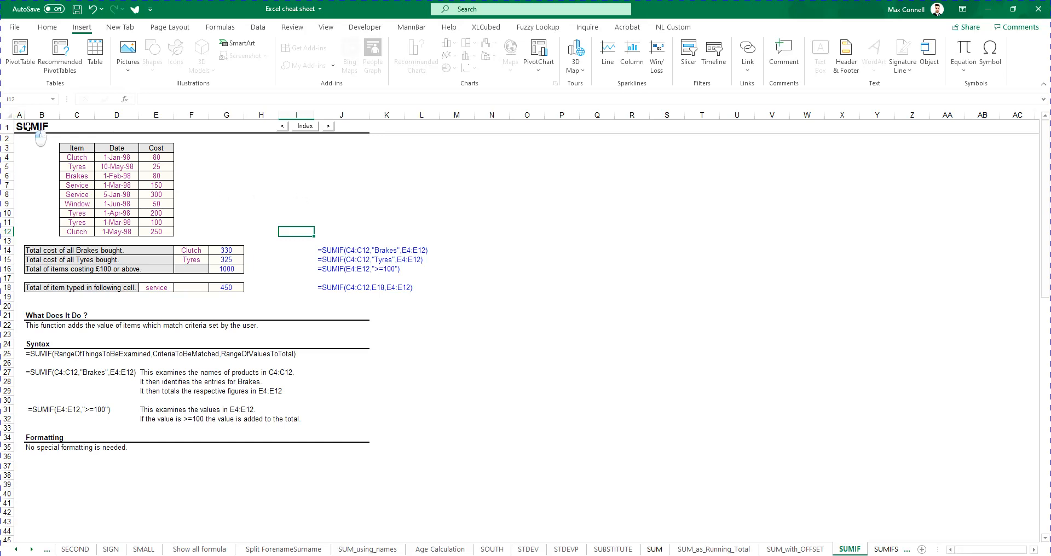
left_click(170, 261)
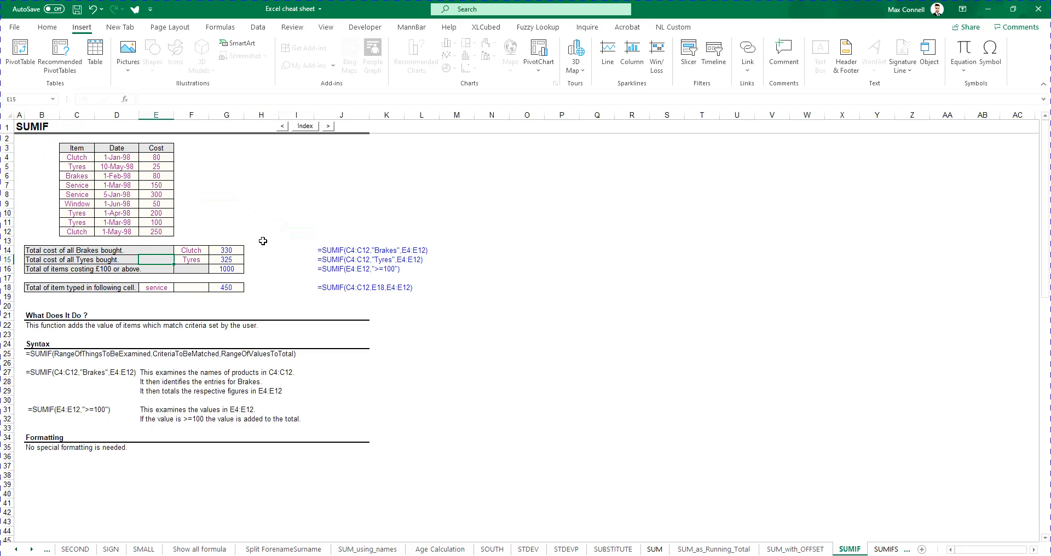
double_click(231, 250)
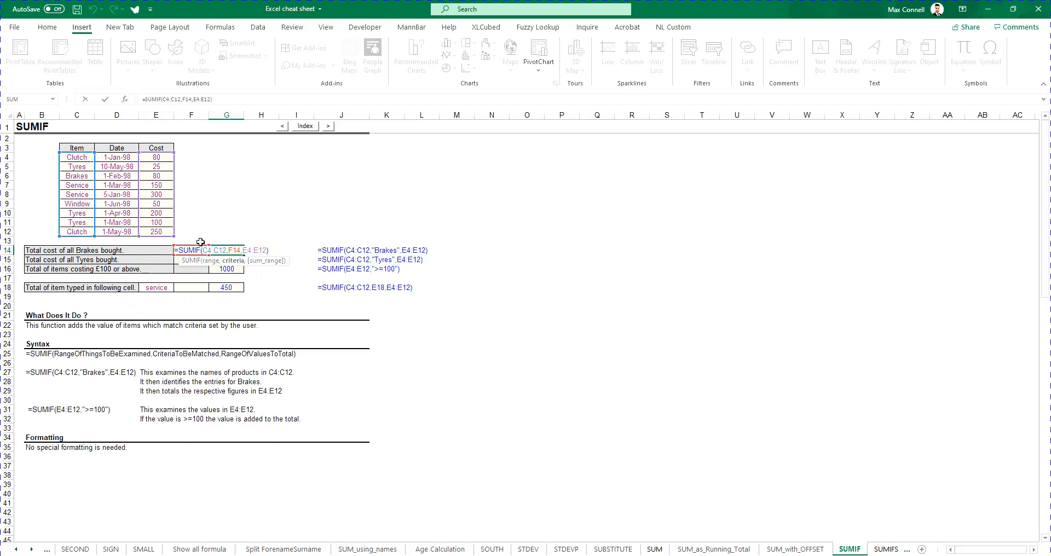
left_click(210, 260)
left_click(227, 263)
left_click(228, 264)
key("Return")
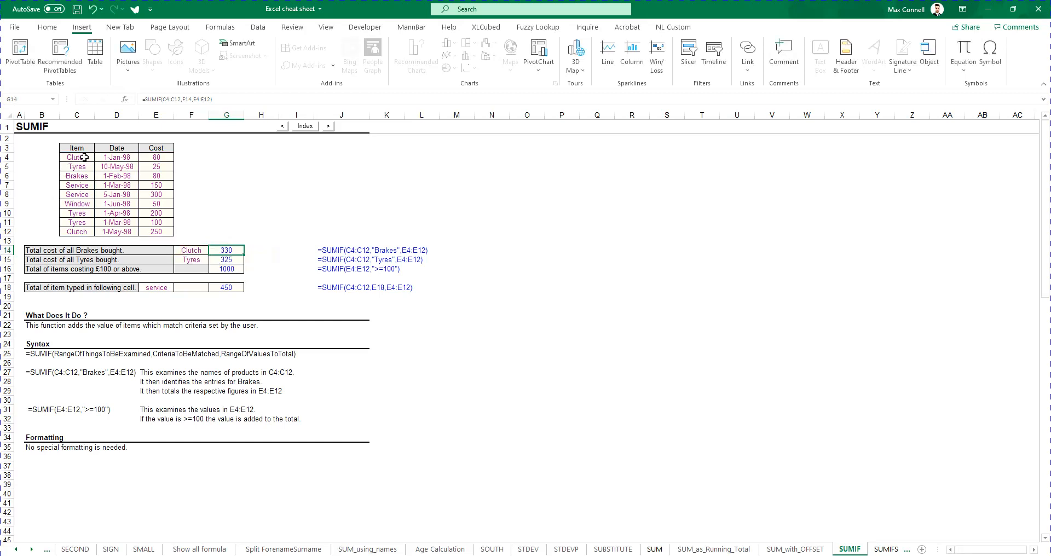
Step: Conditionally format C4:C12 so cells containing the text "Clutch" get Light Red Fill with Dark Red Text
left_click_drag(78, 159, 89, 230)
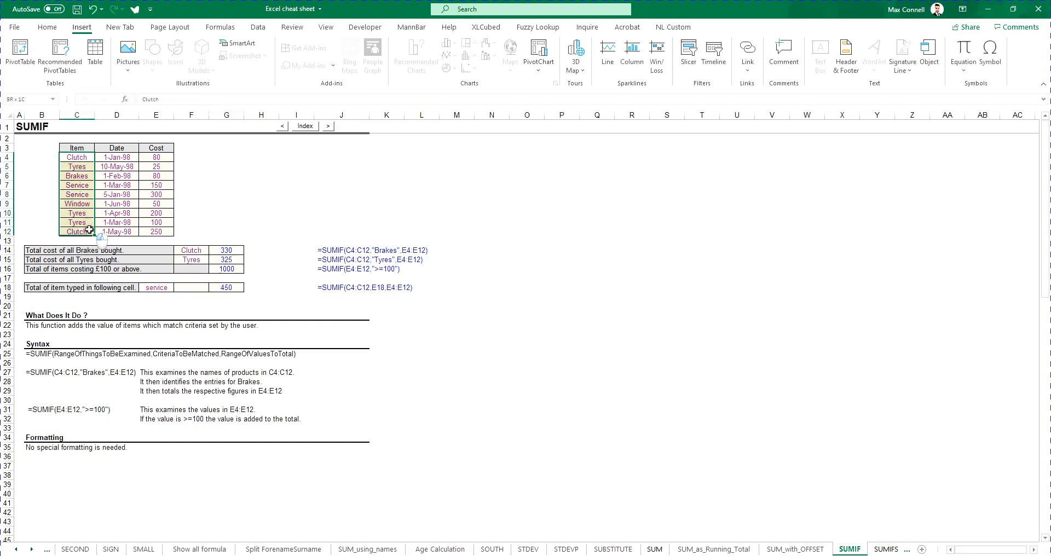
left_click(52, 29)
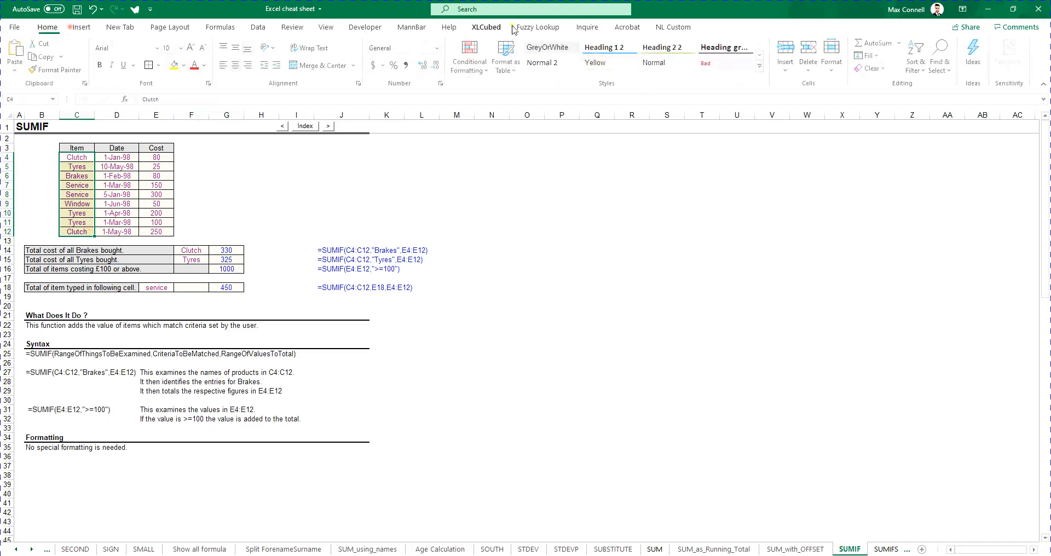
left_click(470, 61)
mouse_move(511, 94)
left_click(606, 205)
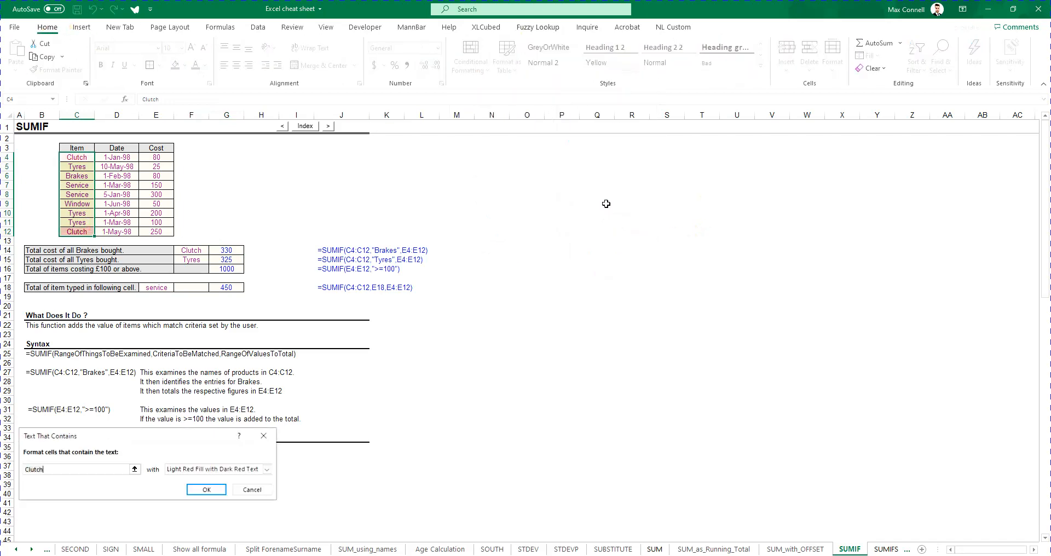
key("Return")
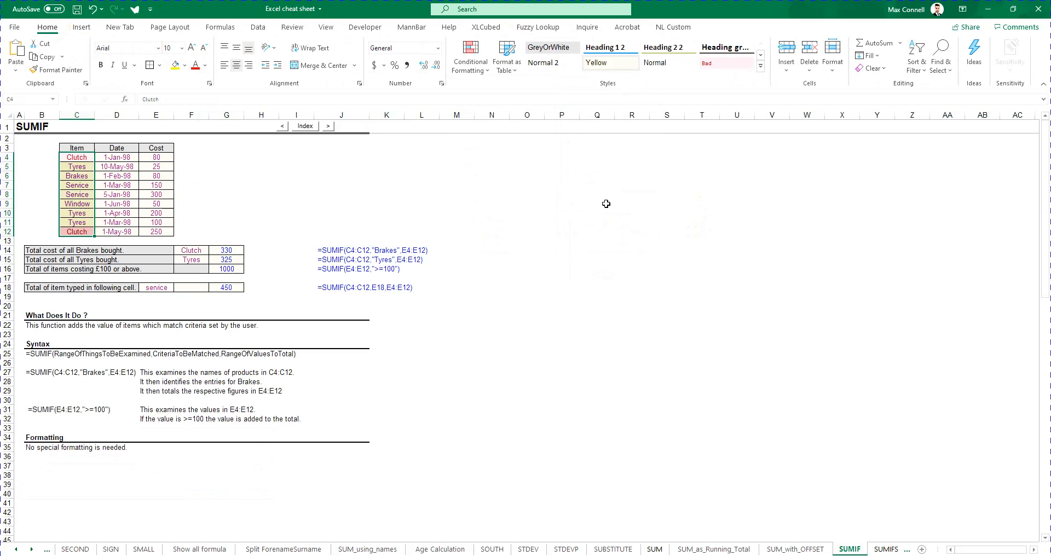
left_click(64, 160)
left_click(77, 230)
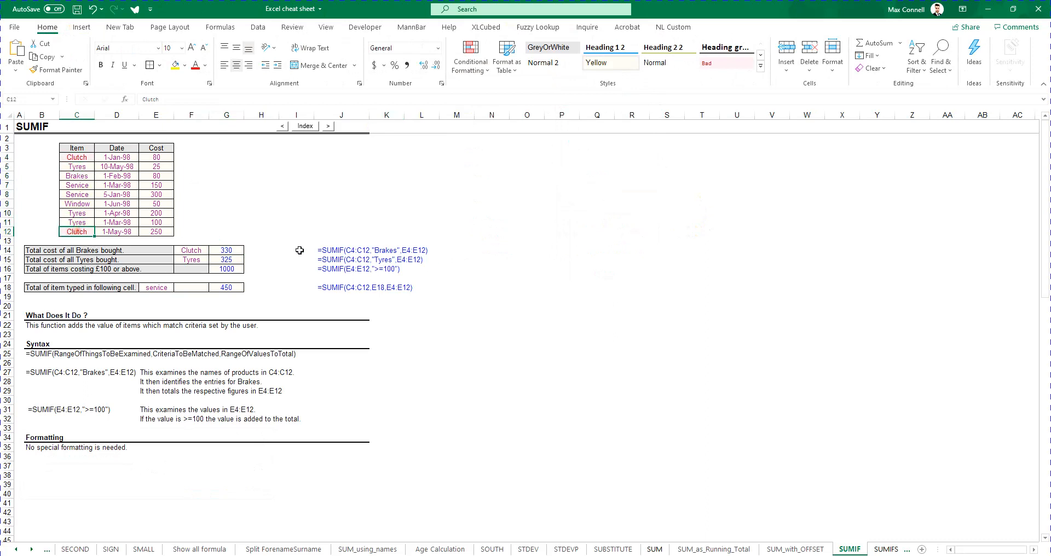
Step: Highlight the sum_range argument in G14's SUMIF formula and leave the formula as it is
double_click(231, 251)
left_click(257, 265)
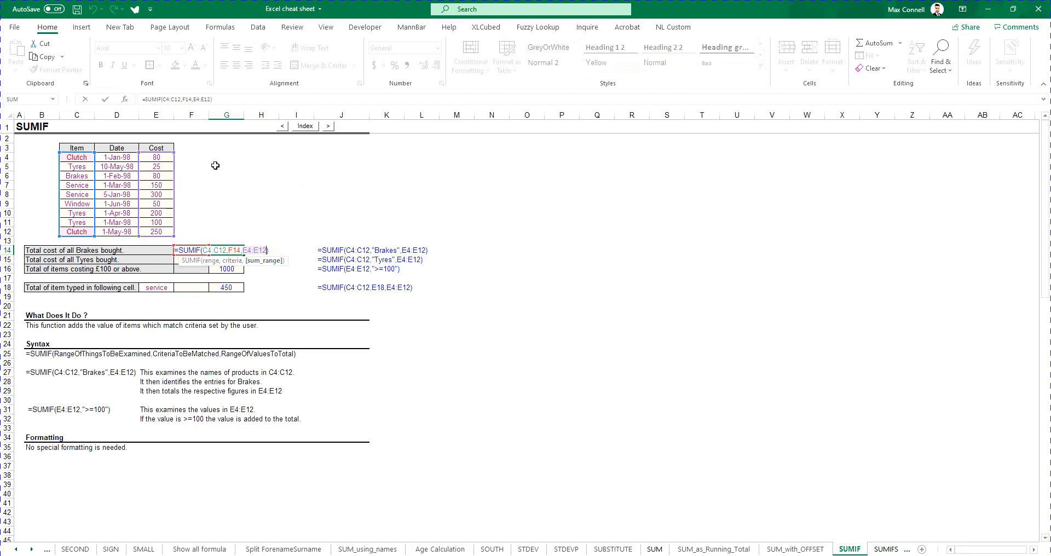
key("ctrl+Return")
Step: Apply the Bad cell style to the Clutch costs in E4 and E12
left_click(157, 159)
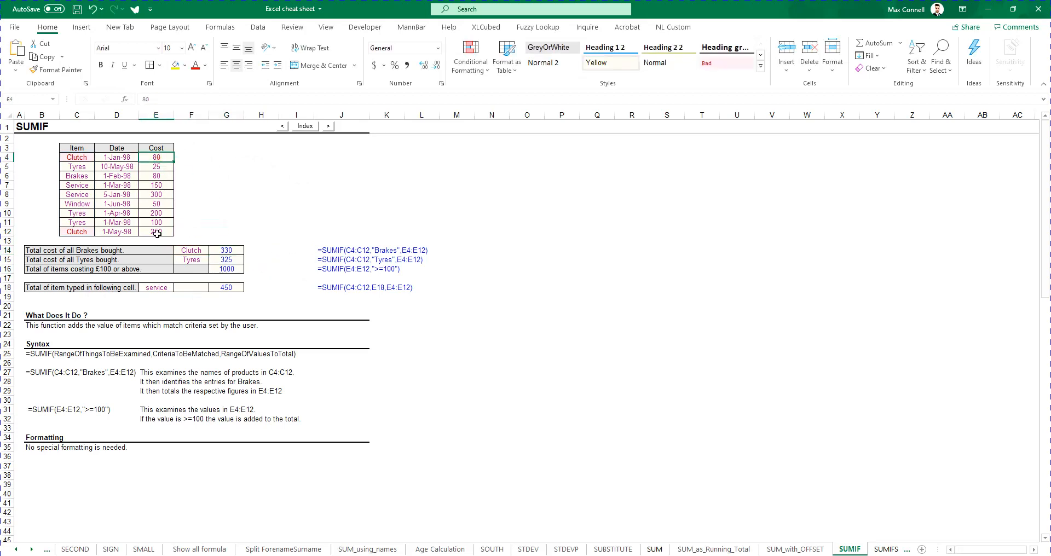
left_click(157, 232, "ctrl")
left_click(726, 63)
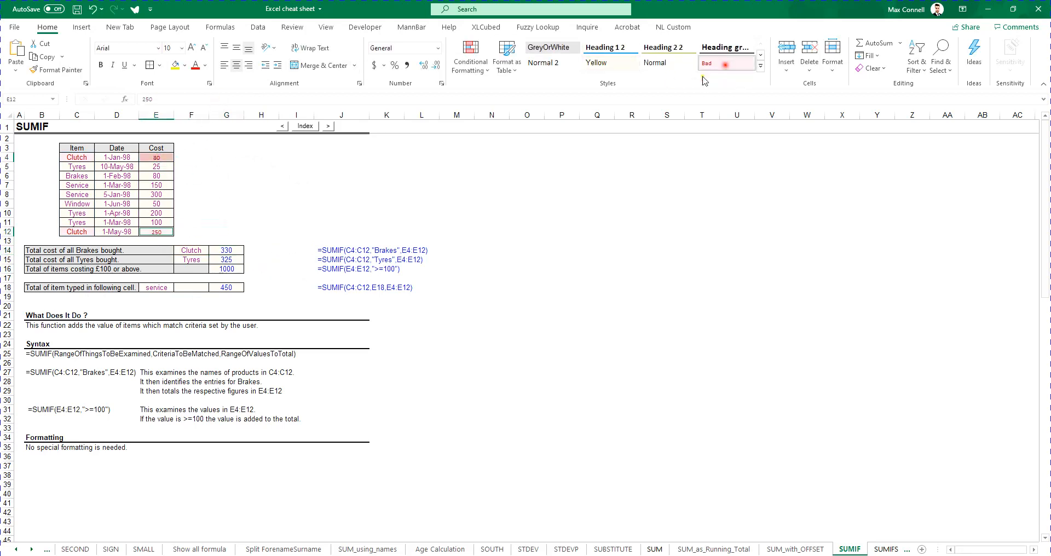
left_click(273, 158)
left_click(155, 232)
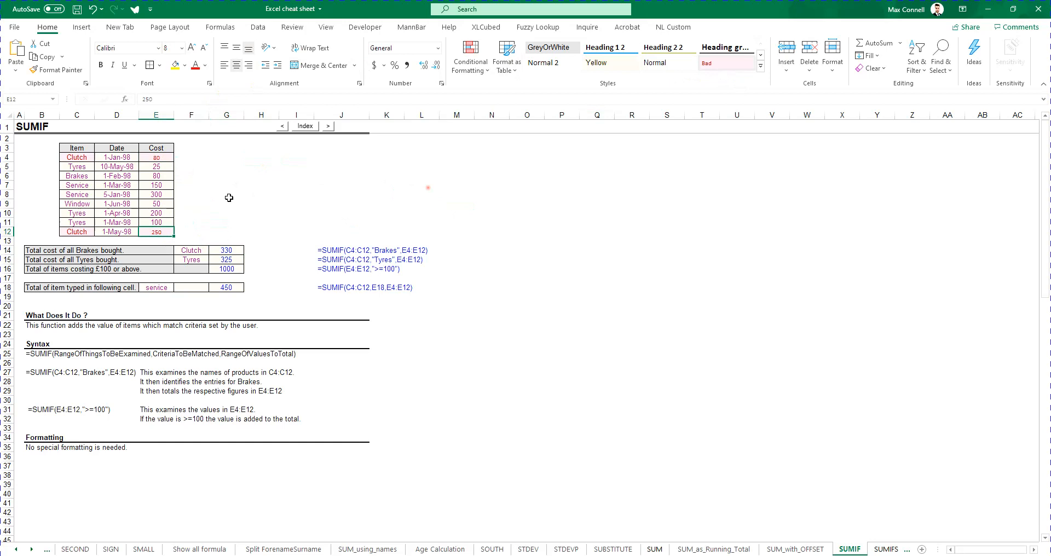
left_click(158, 158)
left_click(154, 232)
left_click(273, 168)
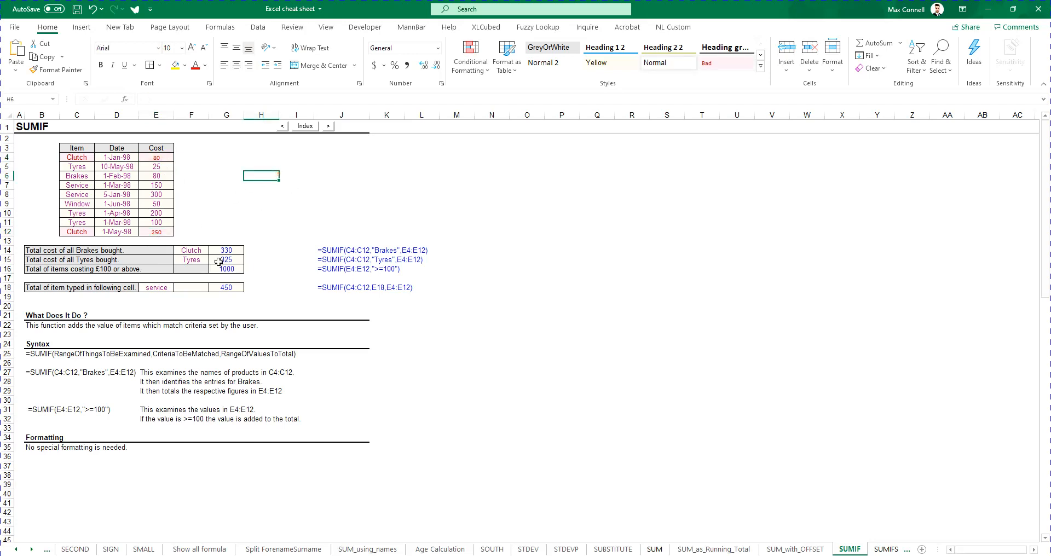
Step: Review the range and sum_range arguments of the SUMIF formula in G14 without changing it
double_click(225, 251)
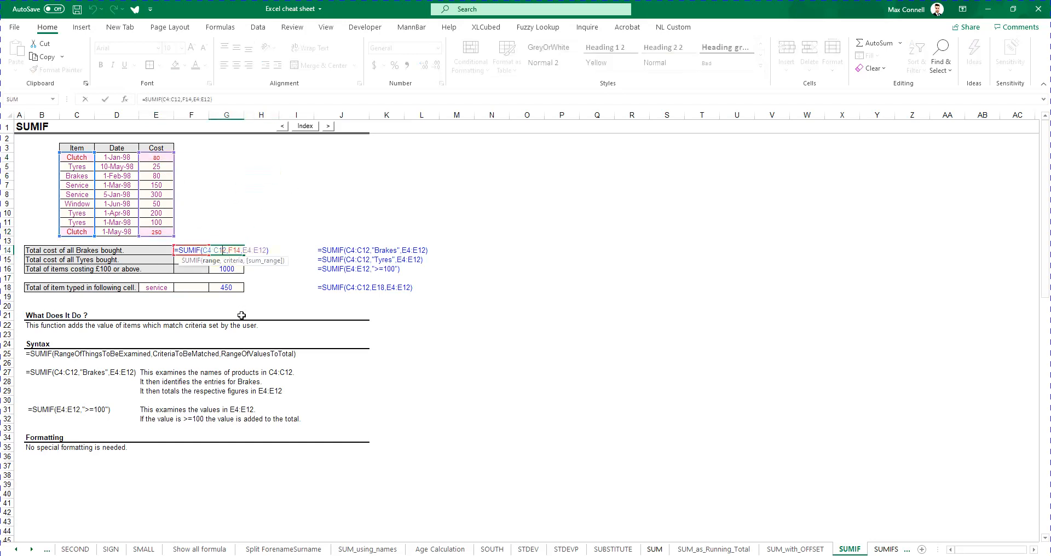
left_click(207, 261)
left_click(263, 261)
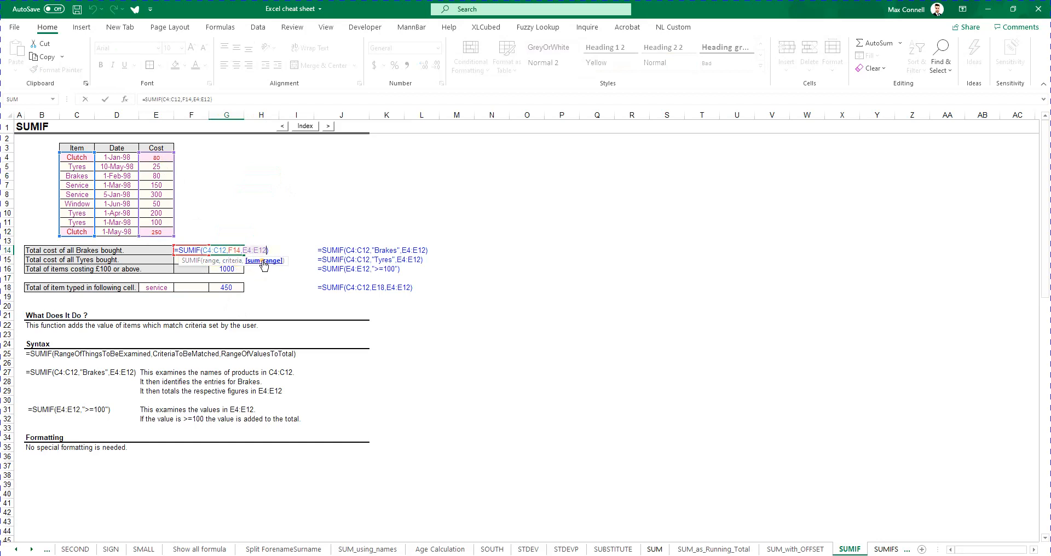
left_click(206, 250)
key("Escape")
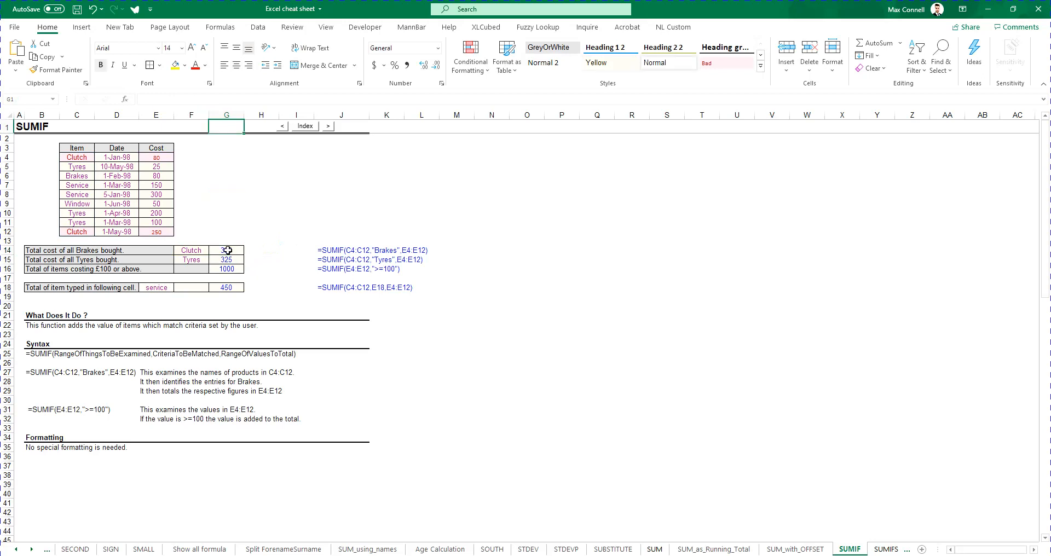
Step: Try making the criteria reference in G14's SUMIF formula absolute as $F$14, and undo the edit
double_click(229, 250)
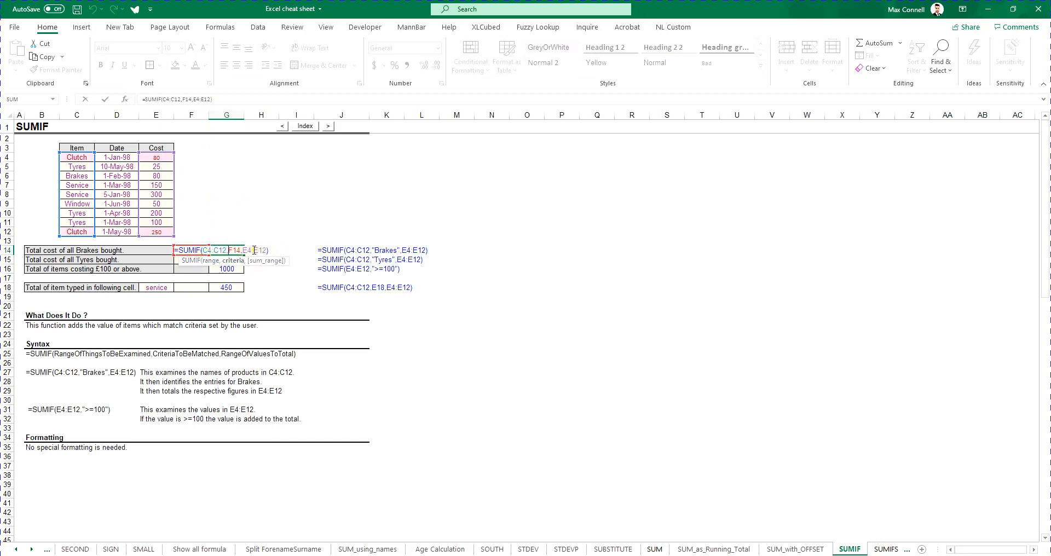
left_click(185, 100)
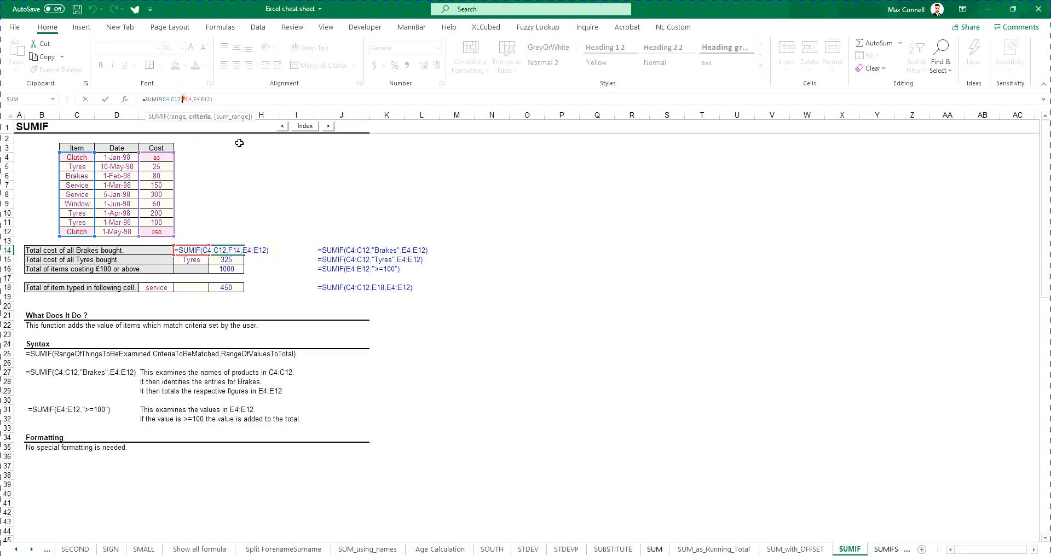
type("$")
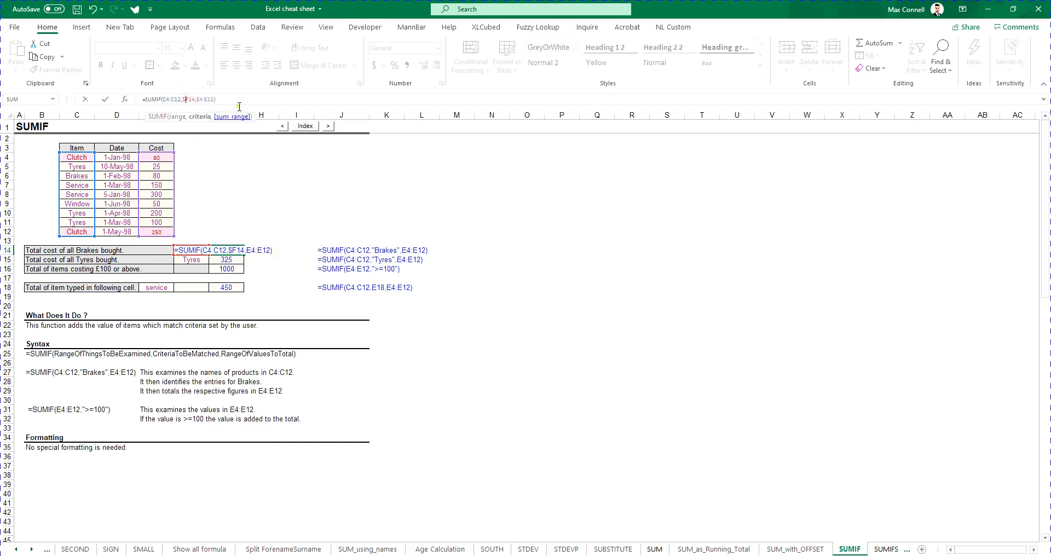
key("Right")
type("$")
key("Return")
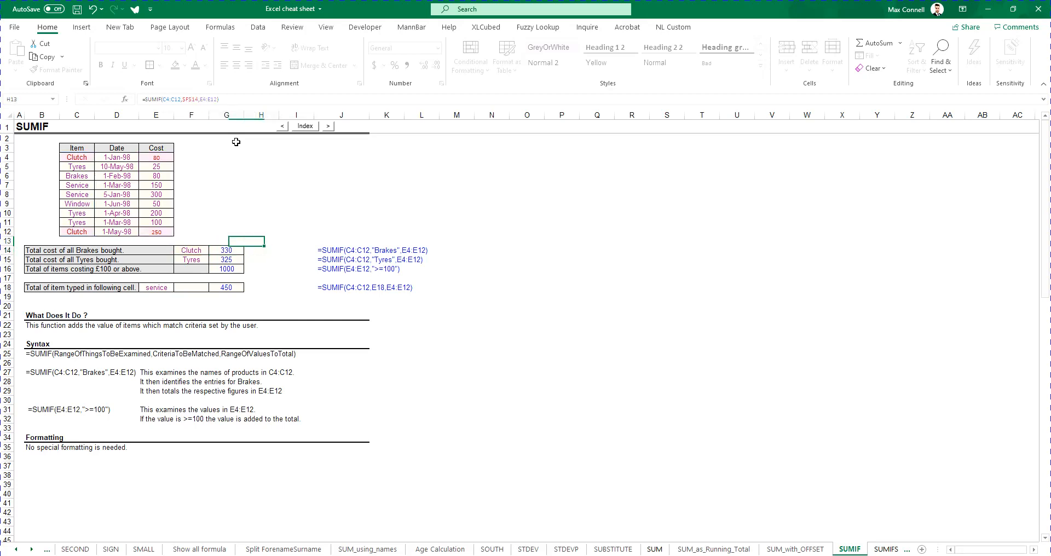
key("ctrl+z")
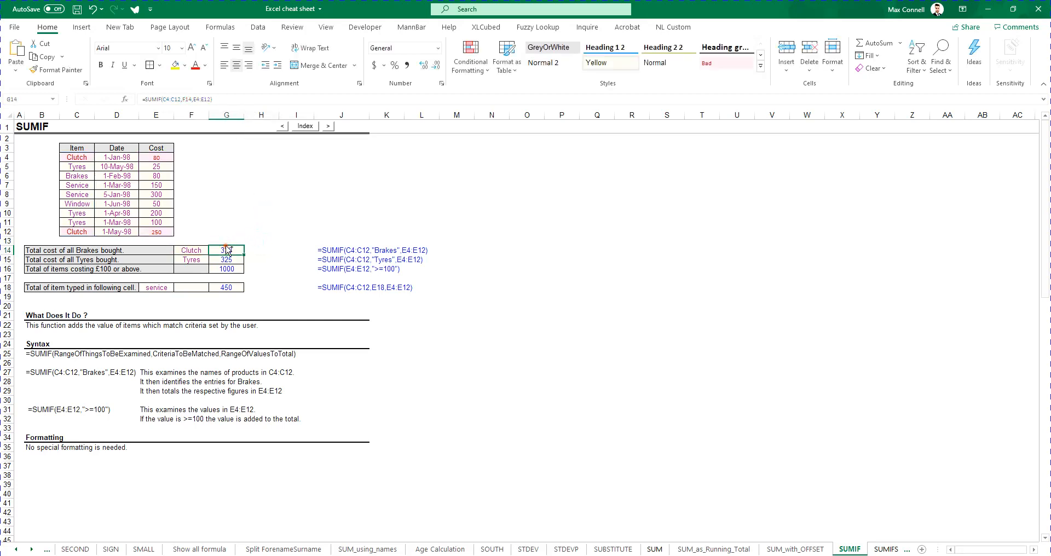
Step: Examine the reference graphic below the sheet's notes explaining how $A$2, A$2 and $A2 behave when copied
scroll(226, 249, "down", 11)
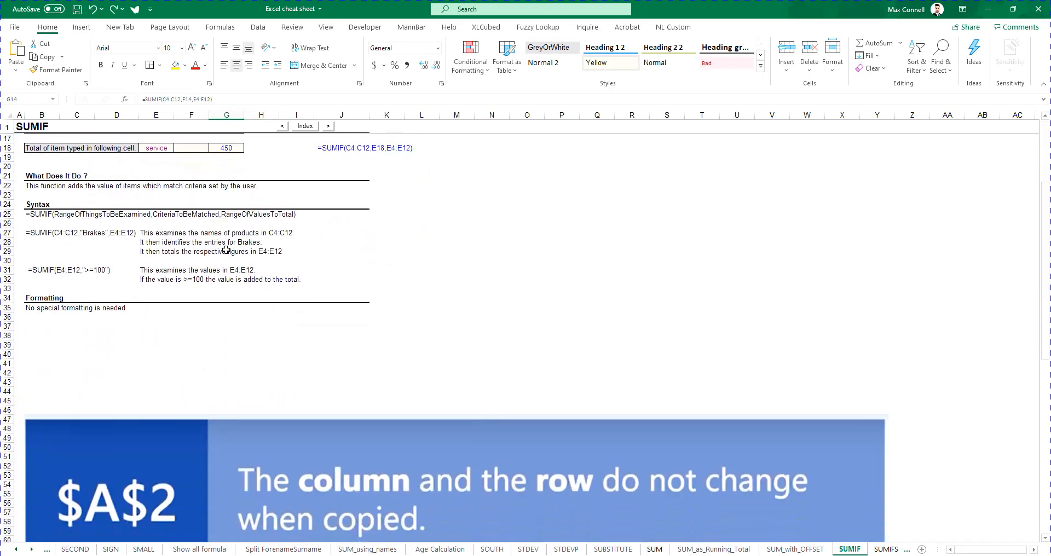
scroll(280, 231, "down", 5)
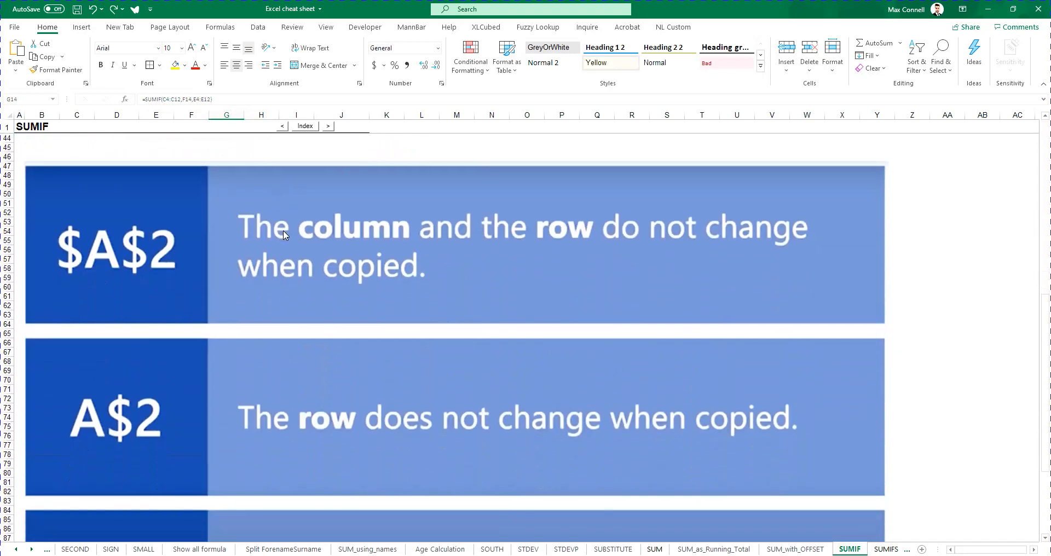
scroll(322, 274, "down", 2)
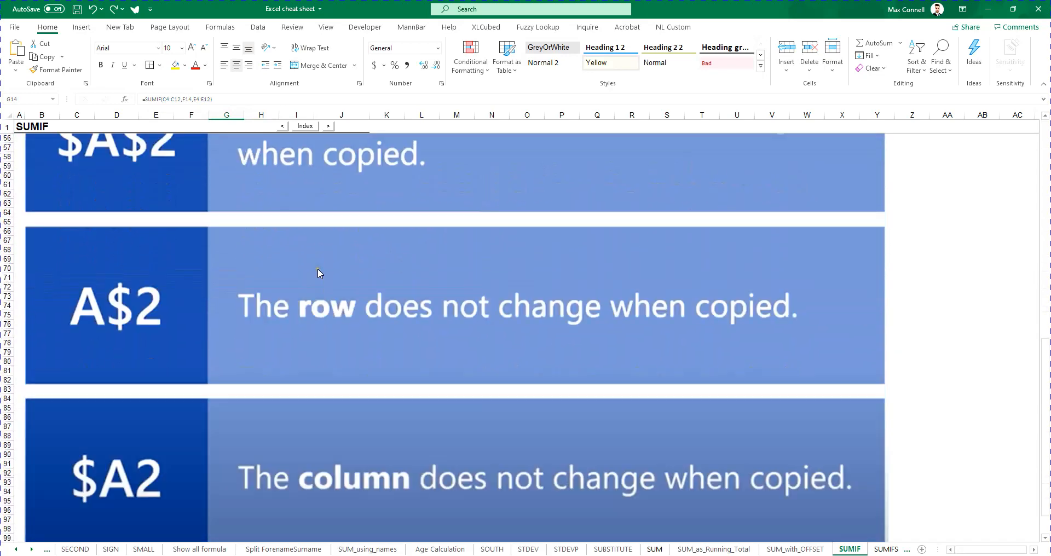
scroll(319, 261, "down", 3)
scroll(317, 259, "up", 6)
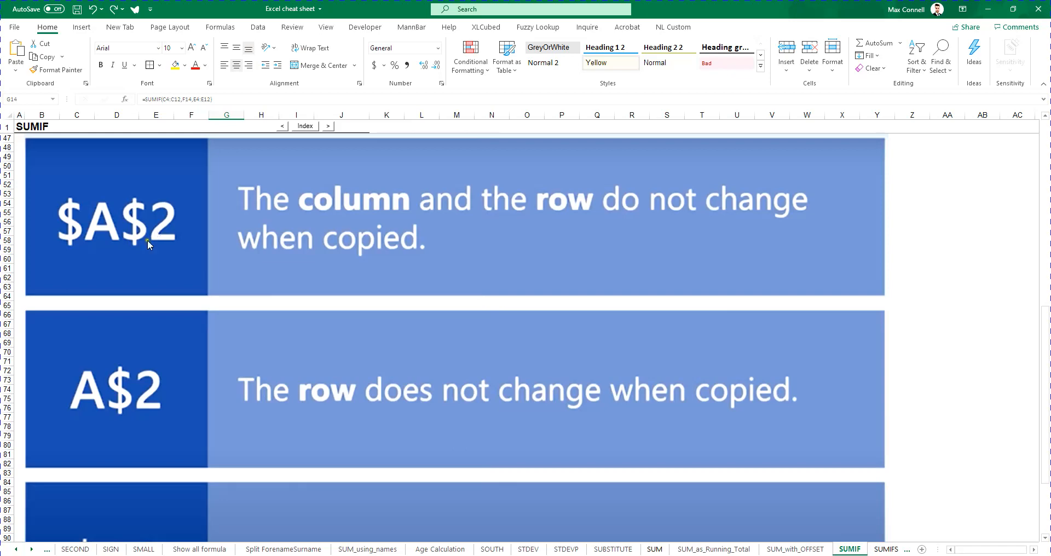
scroll(126, 342, "down", 3)
scroll(221, 357, "up", 18)
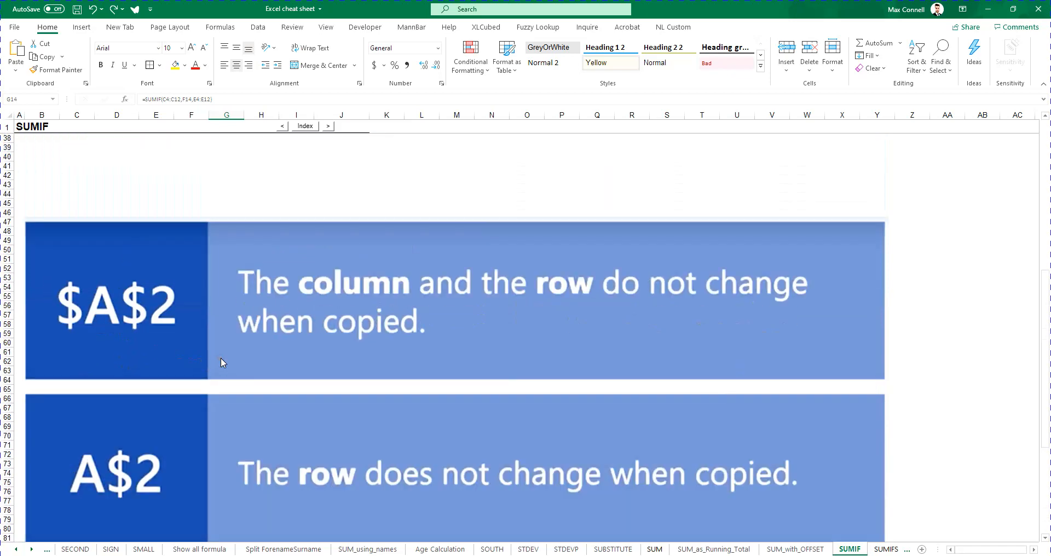
Step: Highlight all the relative references inside G14's SUMIF formula, leaving the formula unedited
left_click(296, 242)
double_click(235, 251)
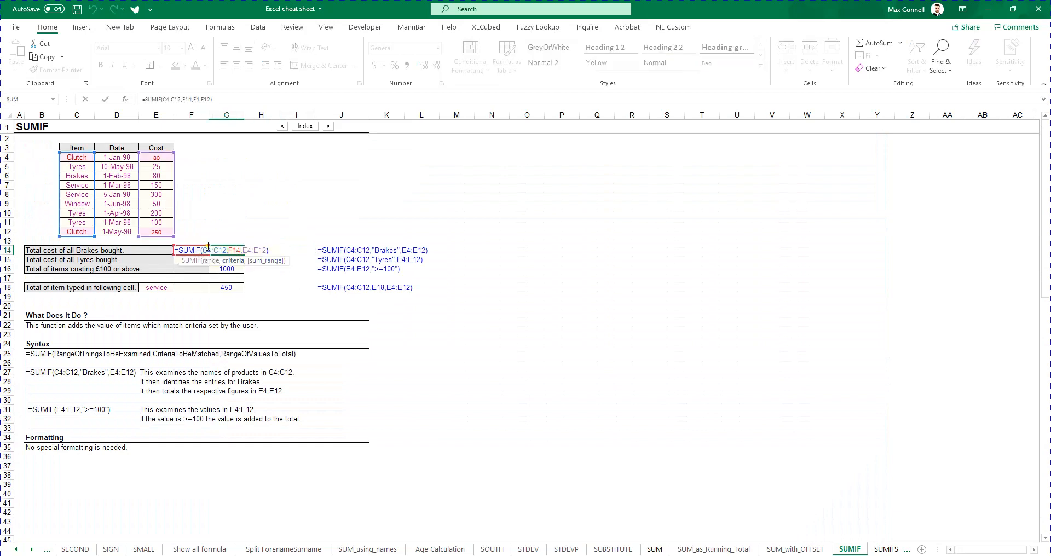
left_click_drag(208, 246, 278, 250)
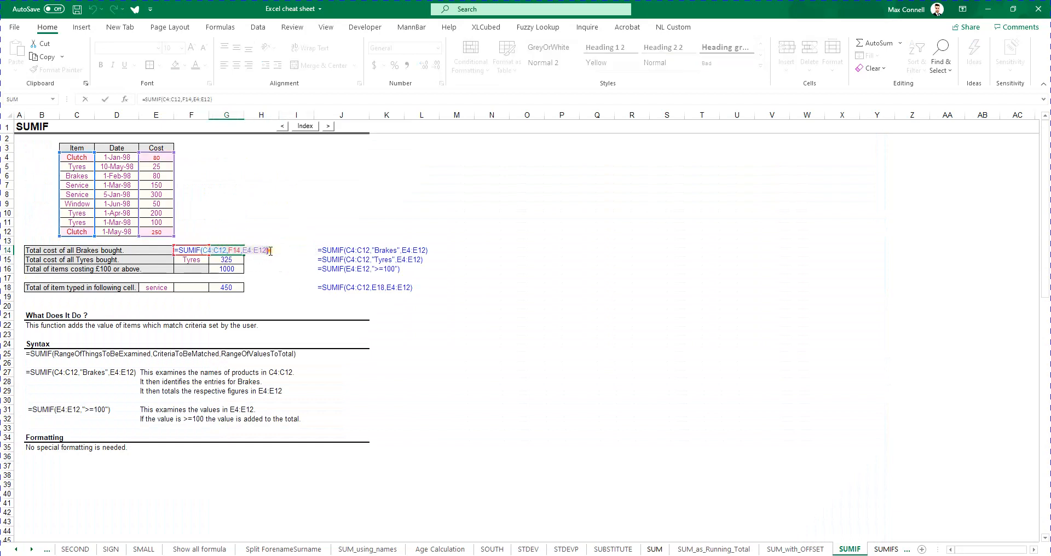
key("Escape")
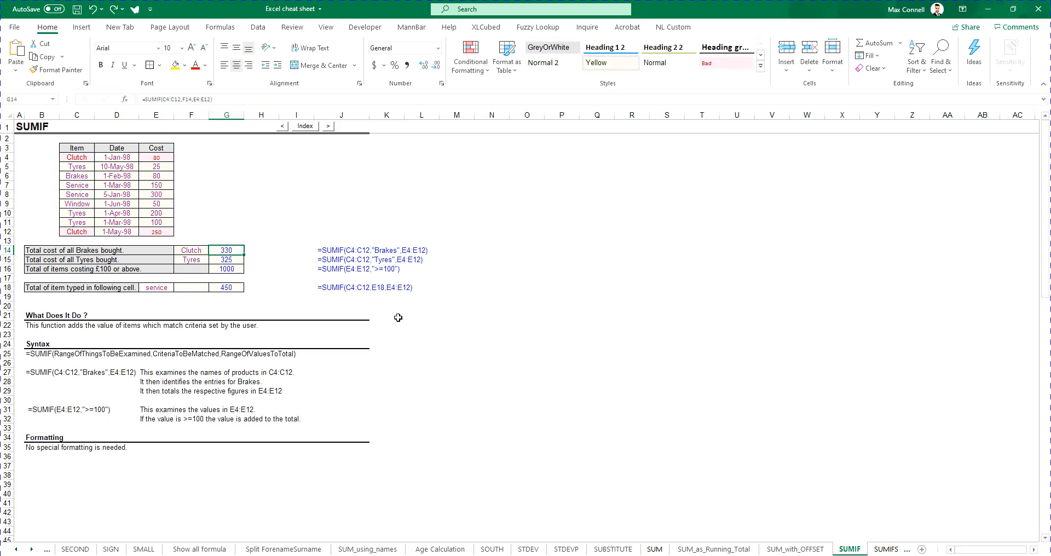
Step: Copy the SUMIF formula from G14 into H14 and inspect the references in the pasted formula
key("ctrl+c")
key("Right")
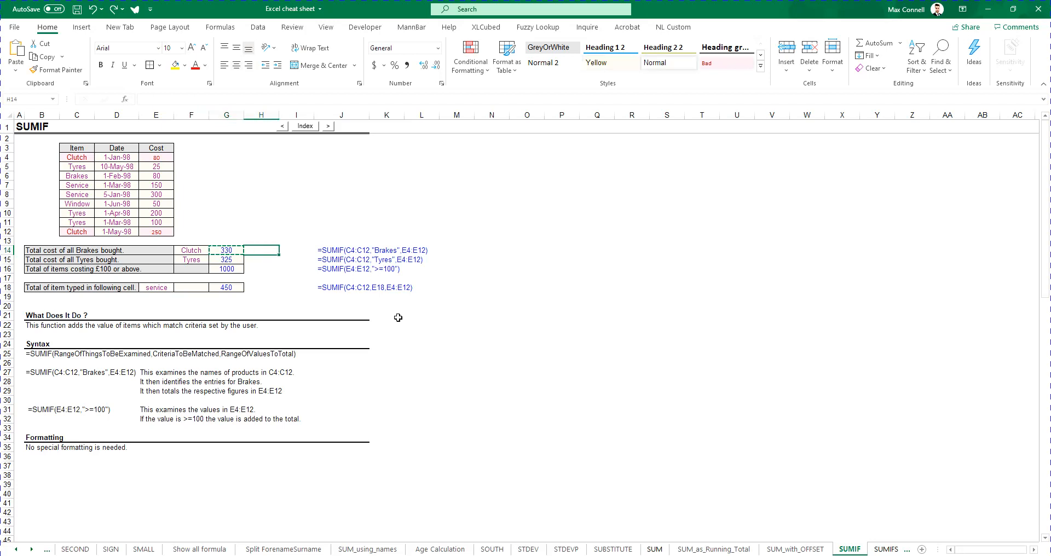
key("ctrl+v")
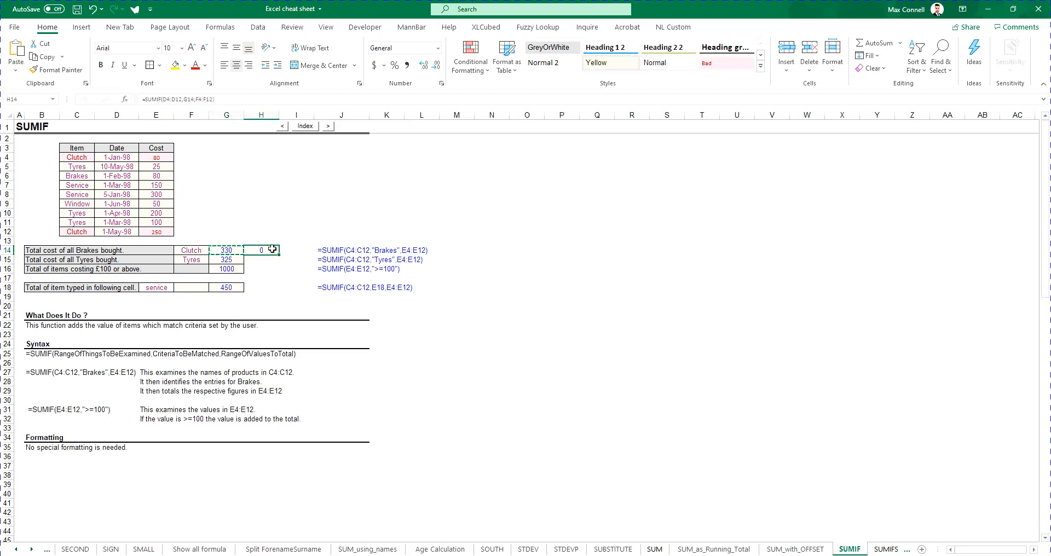
key("Escape")
double_click(268, 251)
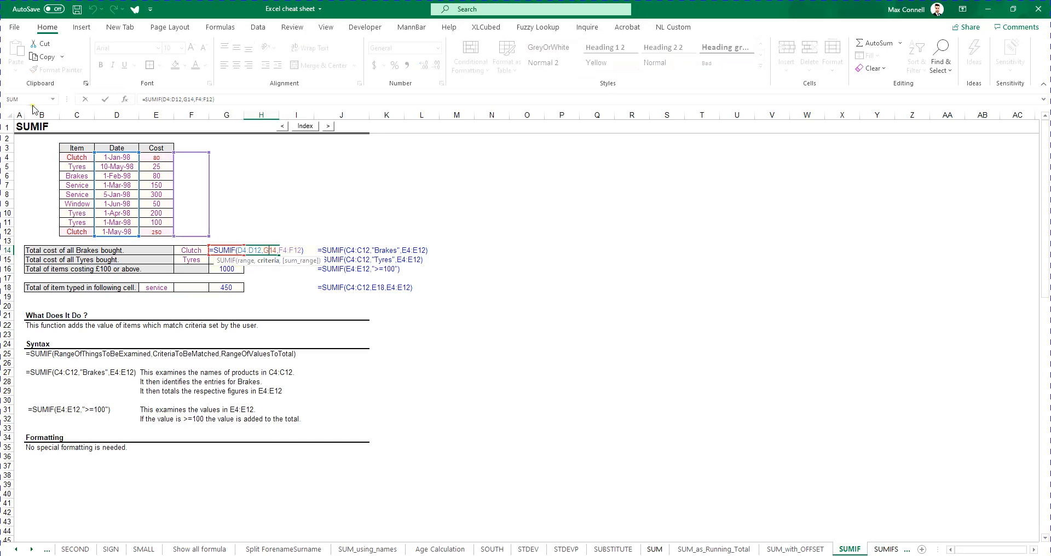
key("Escape")
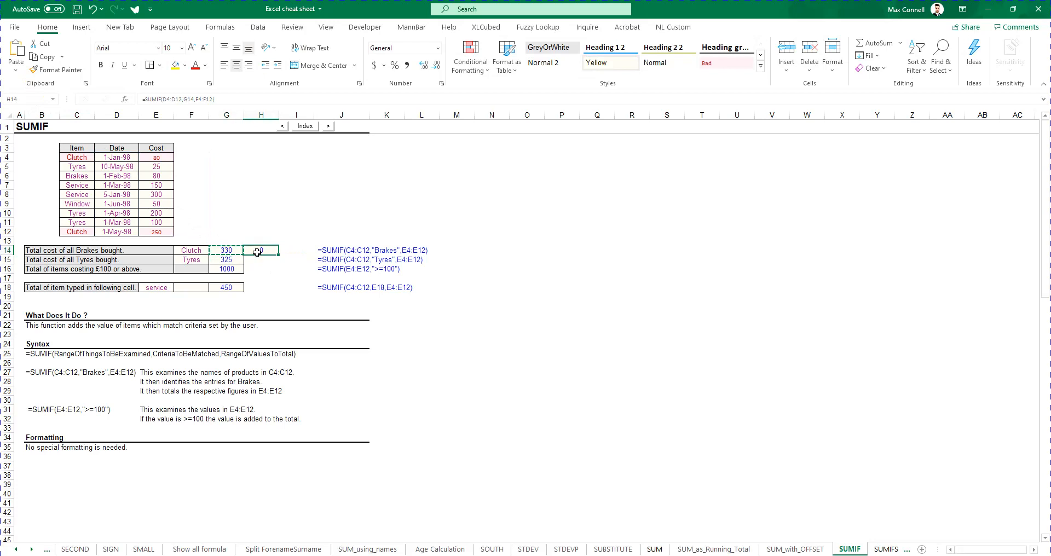
Step: Display the available paste options for the copied SUMIF formula in H14
left_click(16, 66)
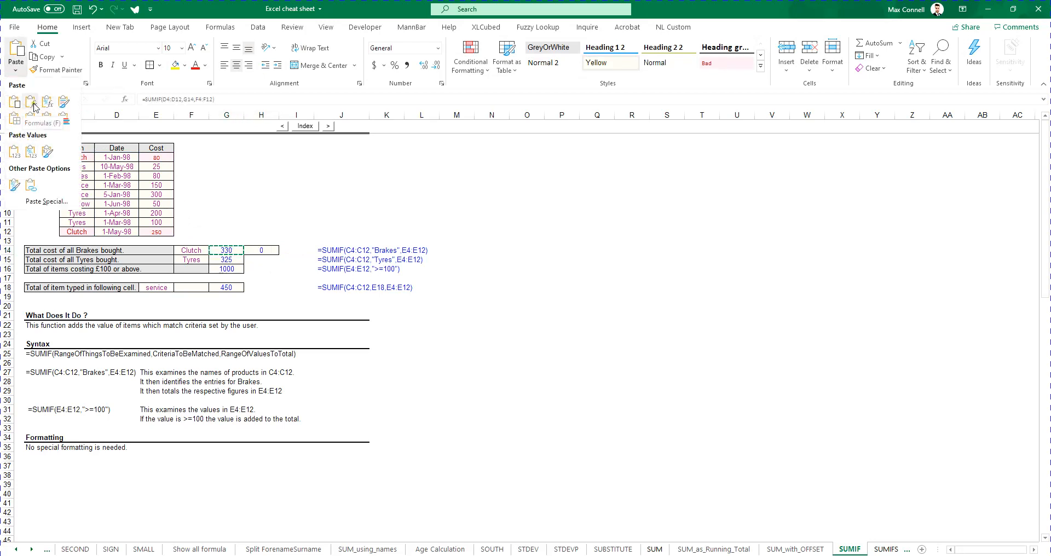
left_click(33, 105)
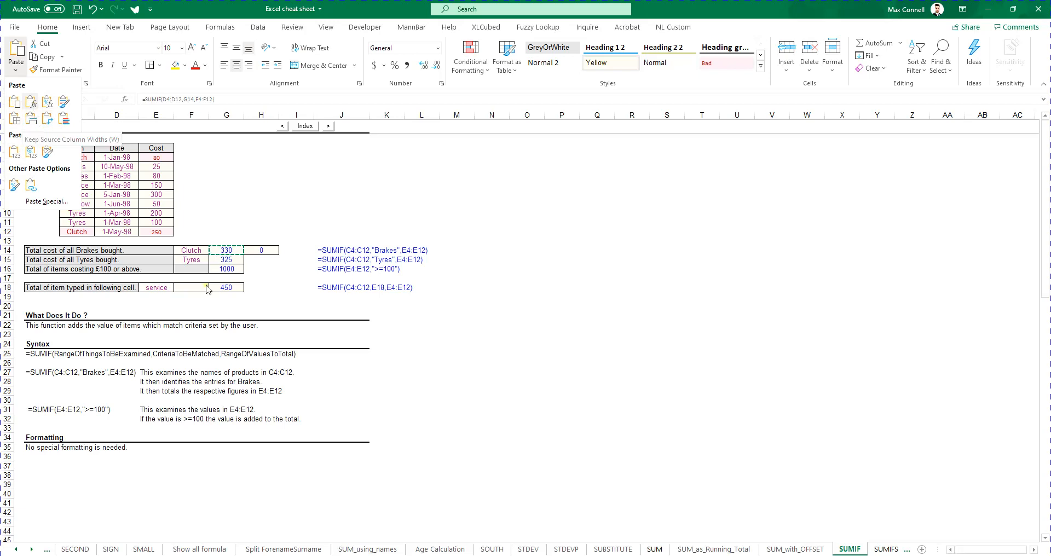
left_click(225, 250)
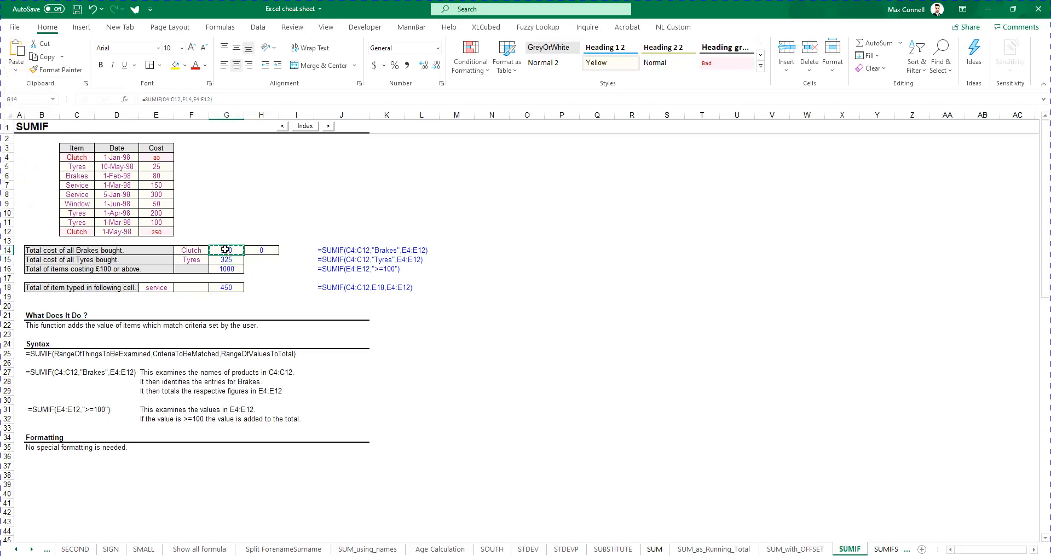
left_click(276, 252)
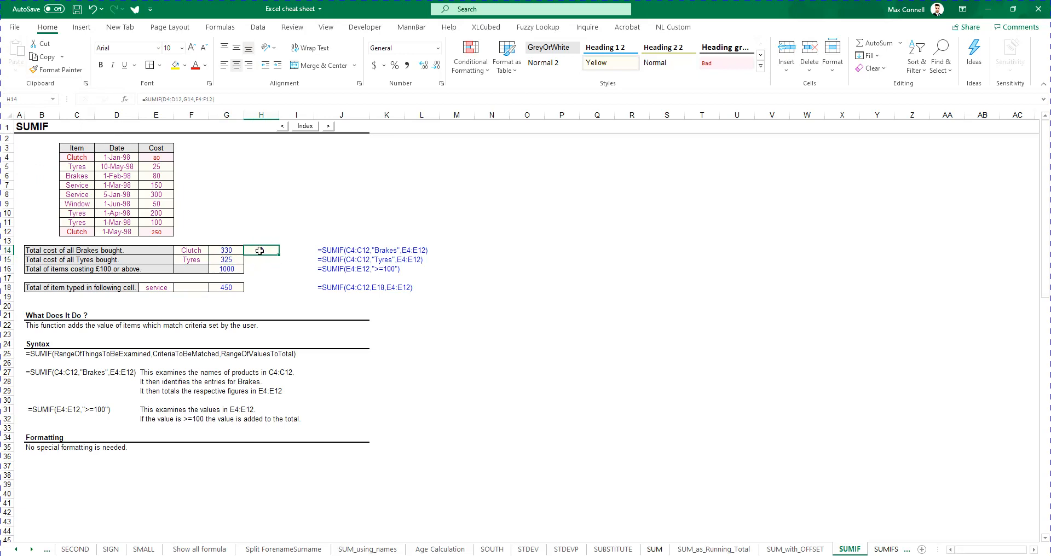
Step: Compare the range, criteria and sum range references in the SUMIF formulas of G14 and H14
double_click(224, 250)
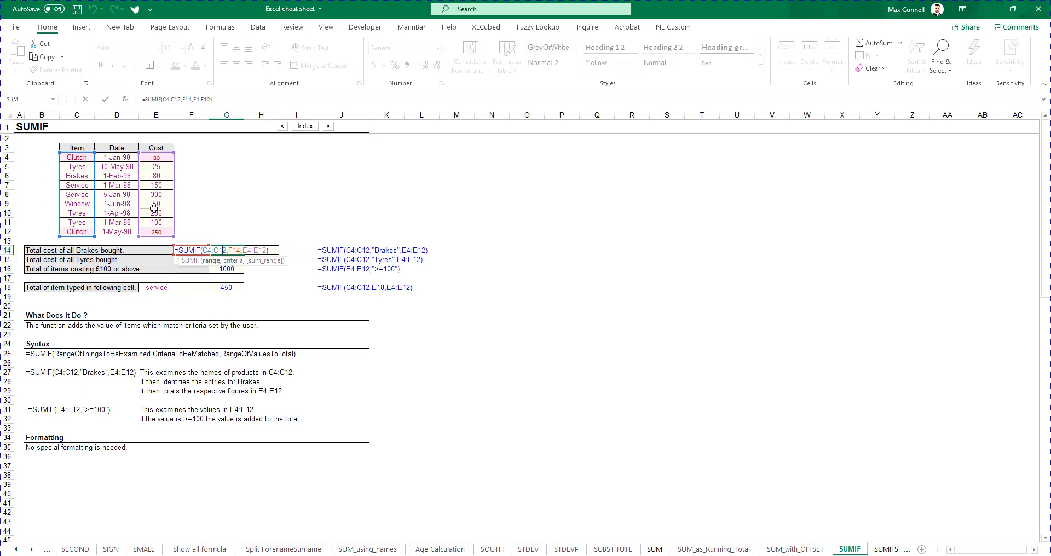
key("Return")
left_click(224, 251)
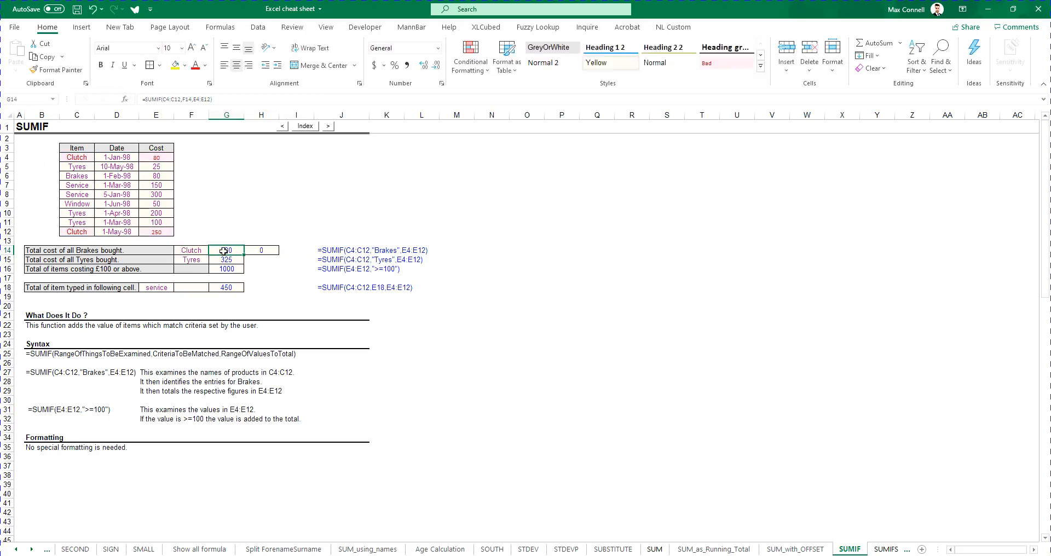
double_click(224, 251)
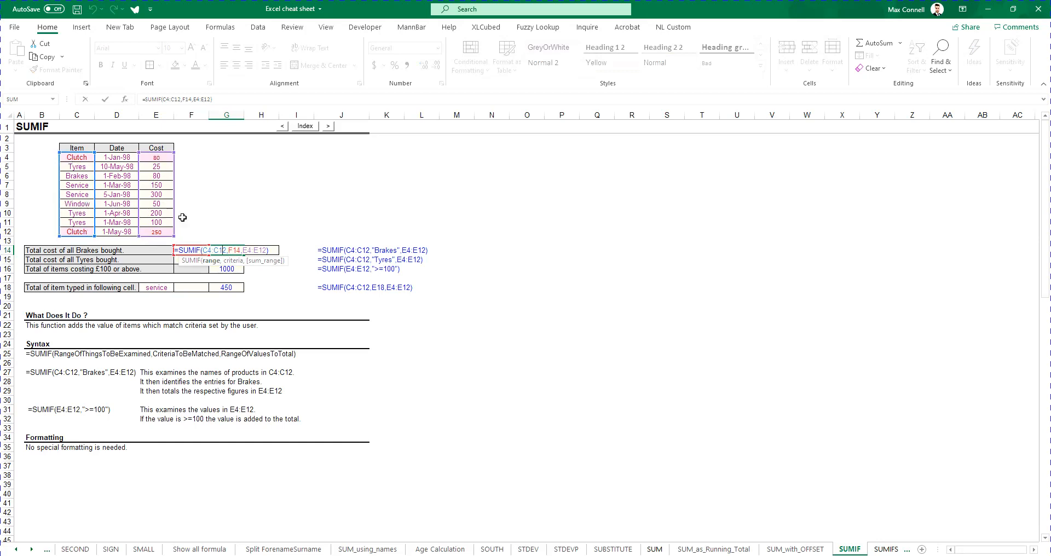
key("Escape")
double_click(226, 251)
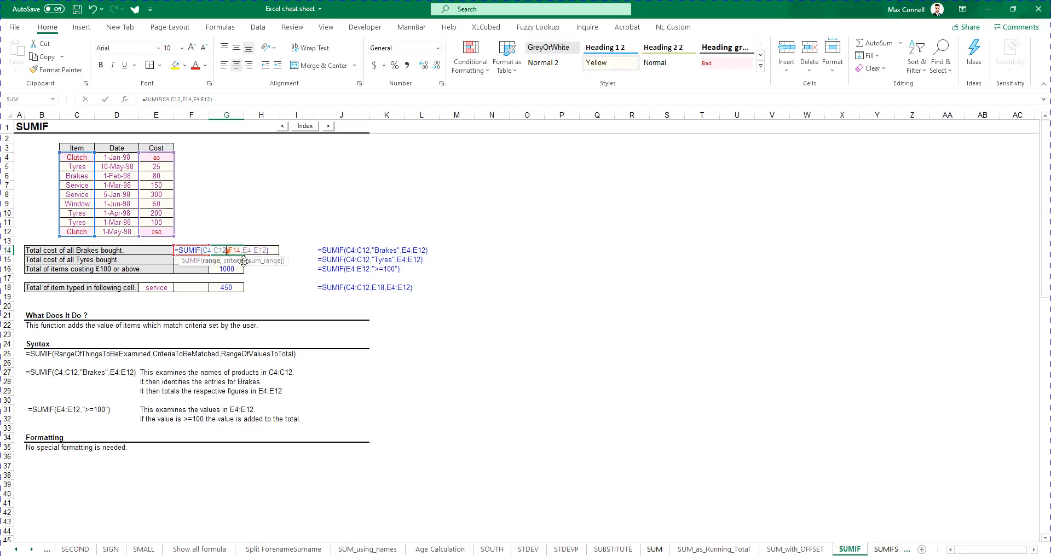
key("Escape")
double_click(267, 251)
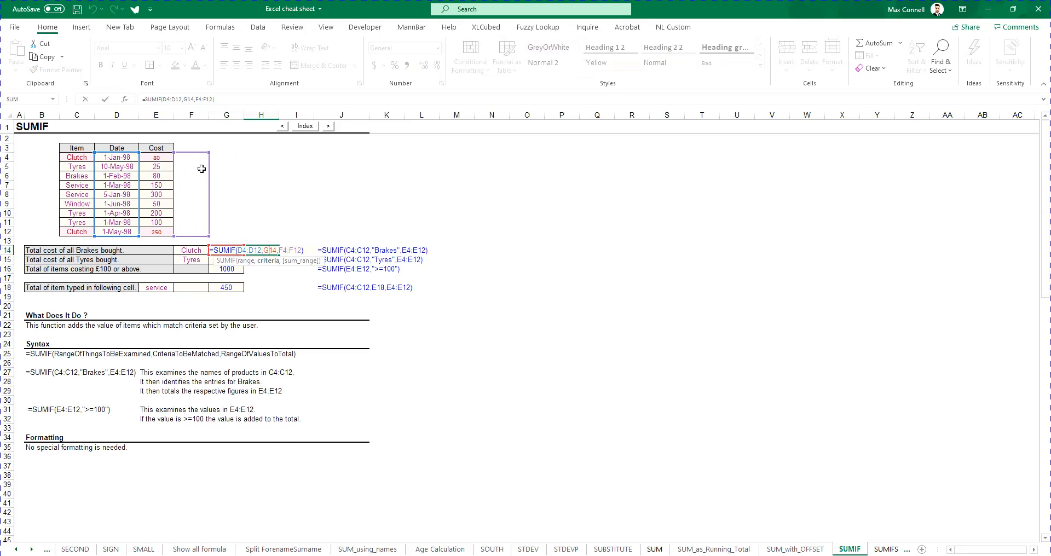
key("ctrl+Return")
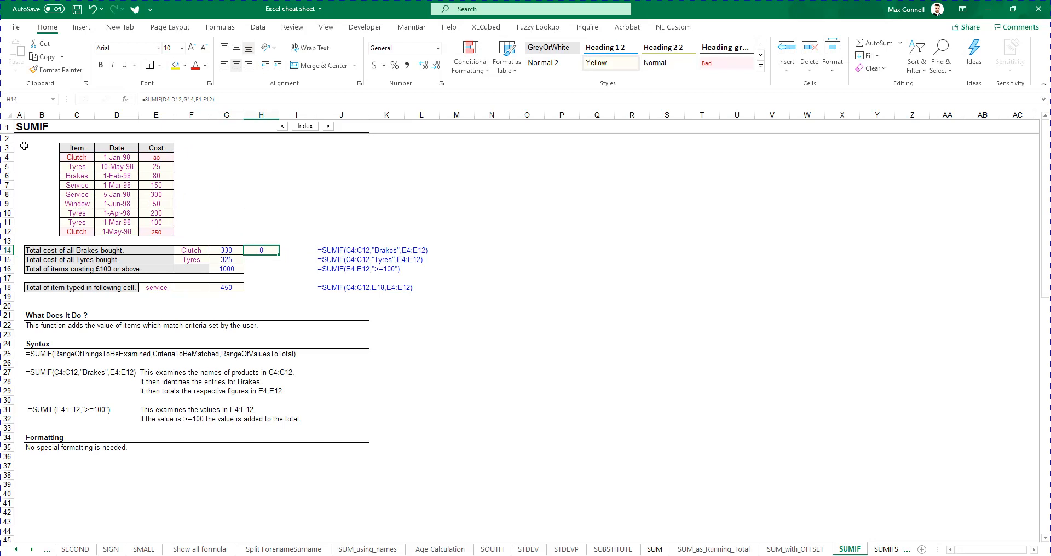
Step: Clear the pasted formula and its border from H14 by copying the blank cell H15 over it
left_click(265, 261)
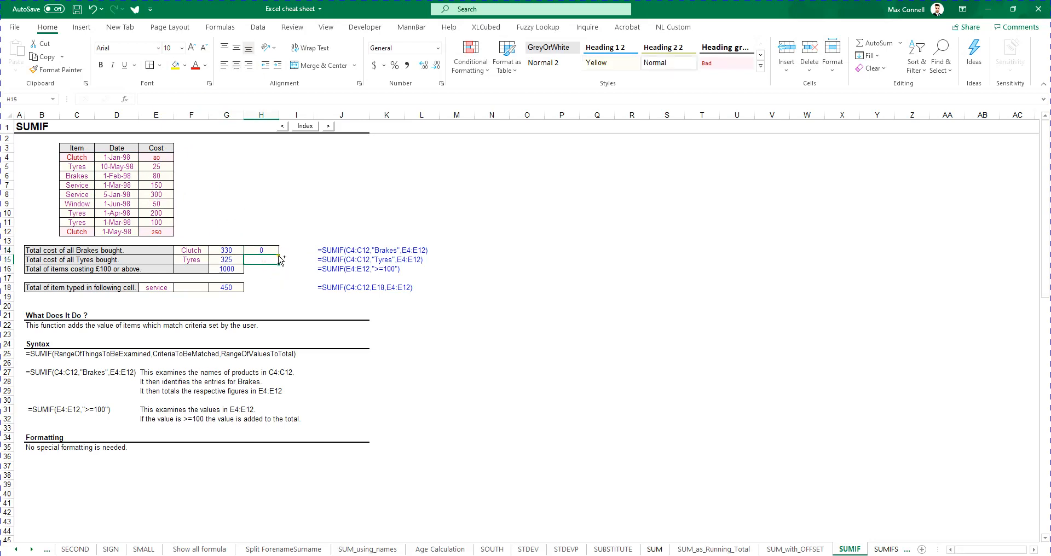
key("ctrl+c")
left_click(270, 251)
key("ctrl+v")
left_click(222, 248)
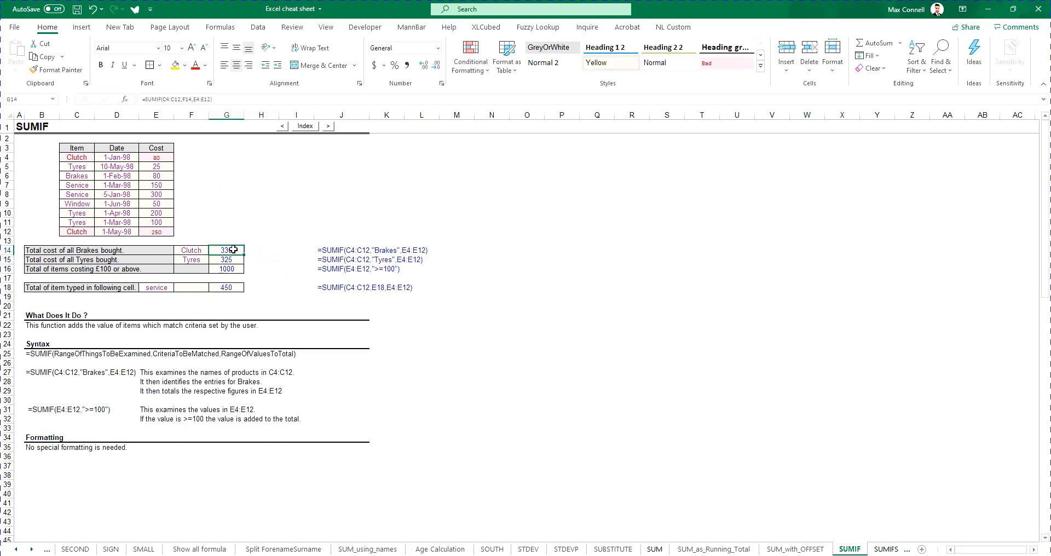
Step: Examine the graphic below the notes on which part of $A$2, A$2 and $A2 stays fixed when copied
scroll(269, 277, "down", 9)
scroll(318, 281, "down", 5)
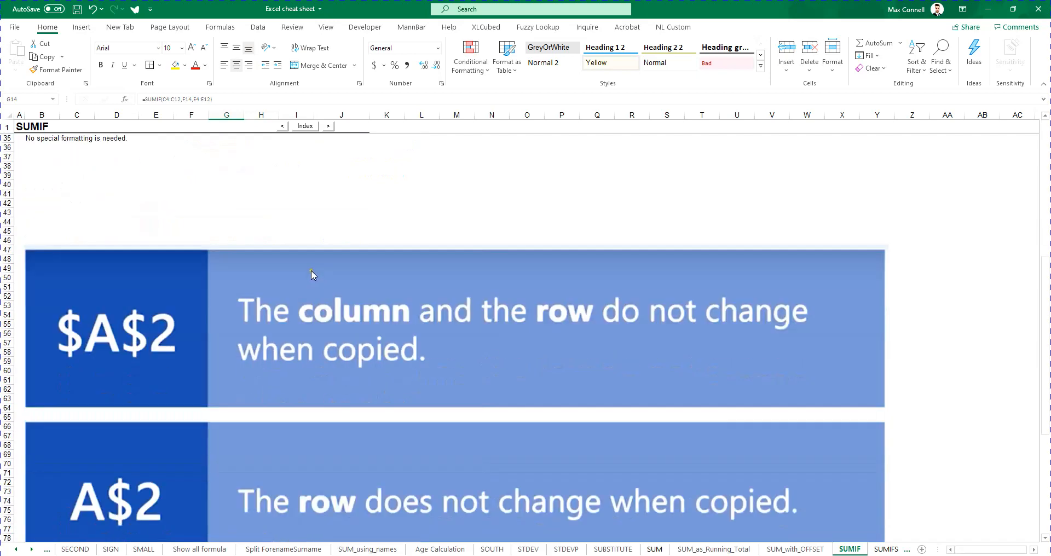
scroll(307, 282, "down", 2)
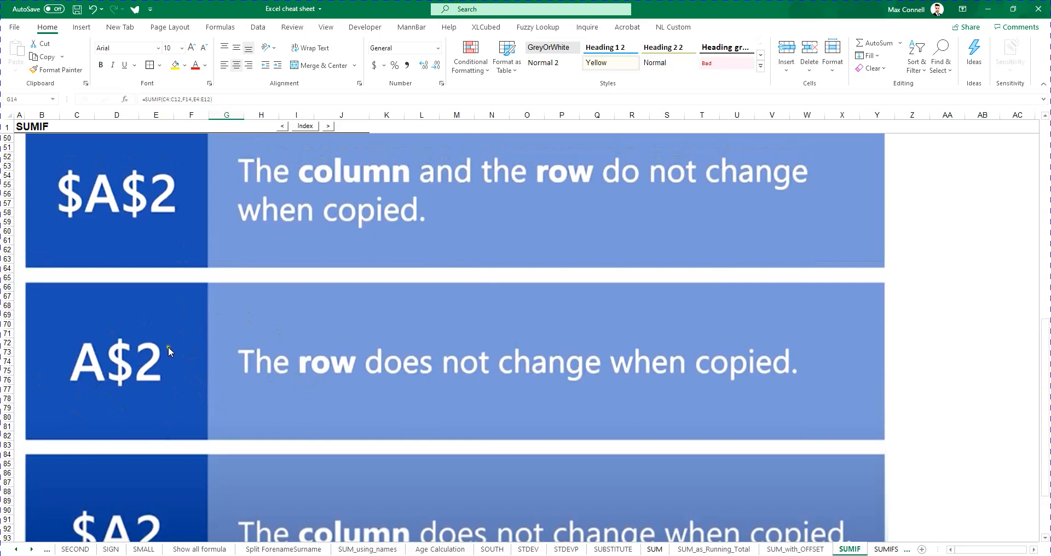
scroll(100, 378, "down", 2)
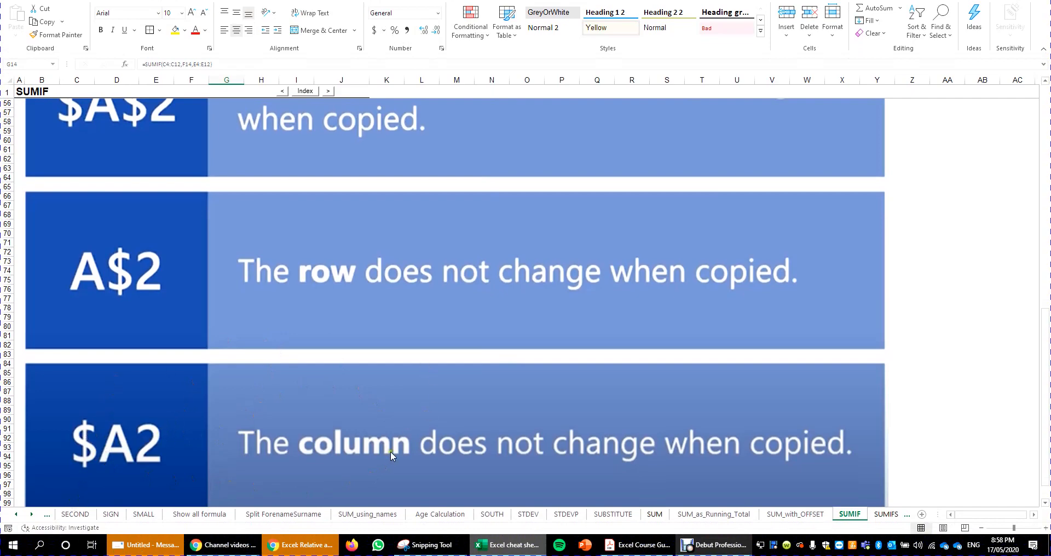
scroll(422, 323, "up", 18)
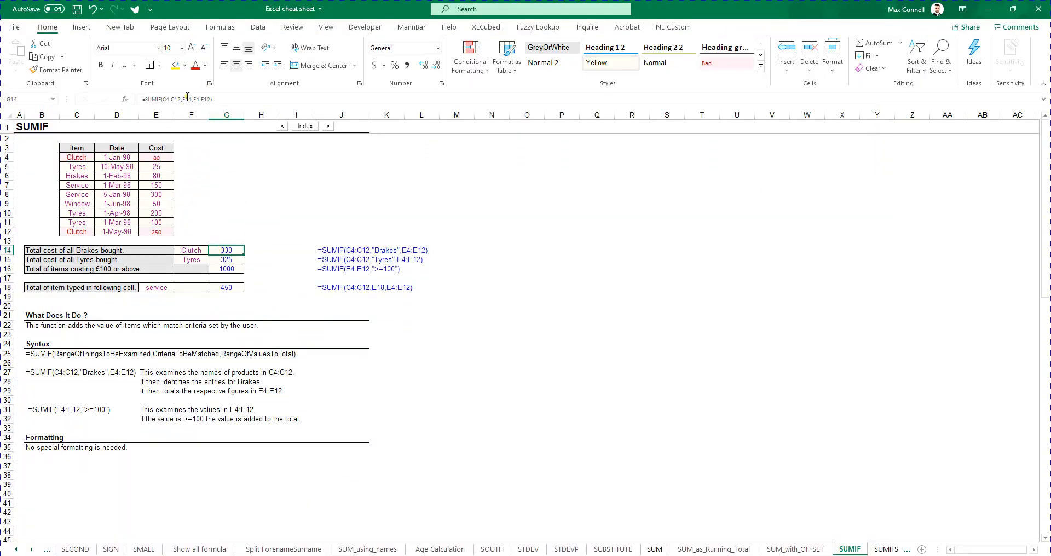
Step: Try making the first range in G14's SUMIF formula absolute as $C$4:$C$12, and cancel the edit
left_click(249, 98)
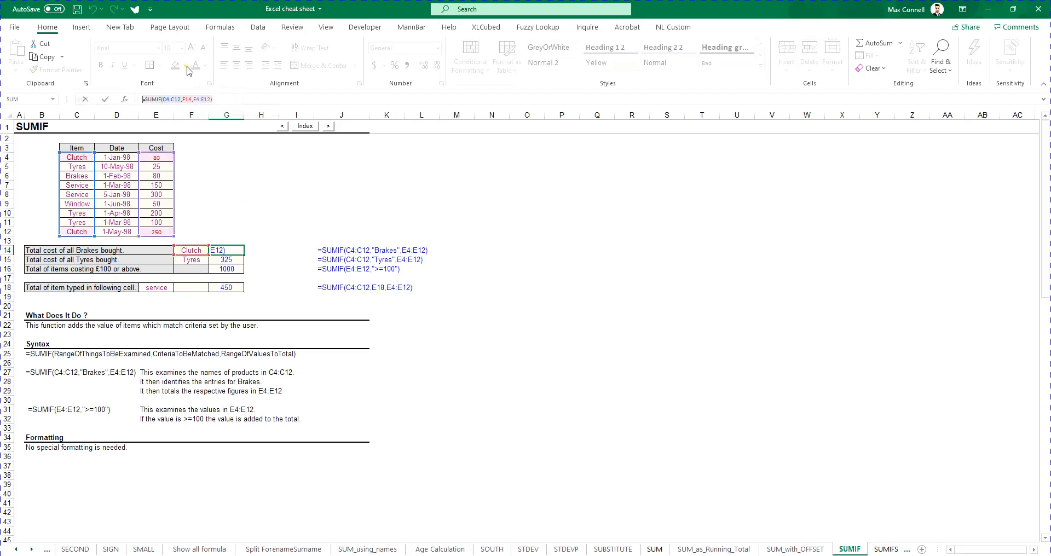
left_click(162, 99)
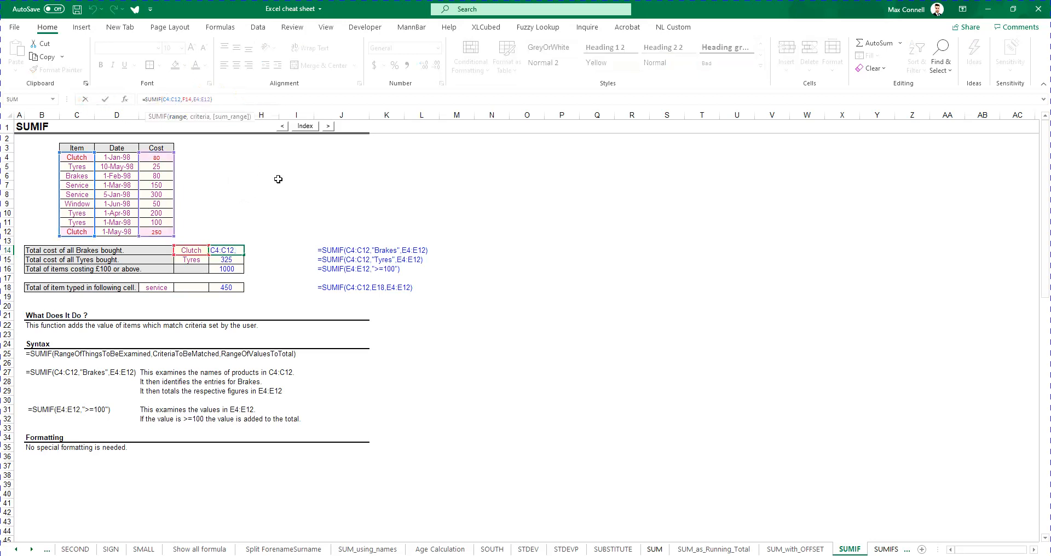
type("$C$")
type("$C$")
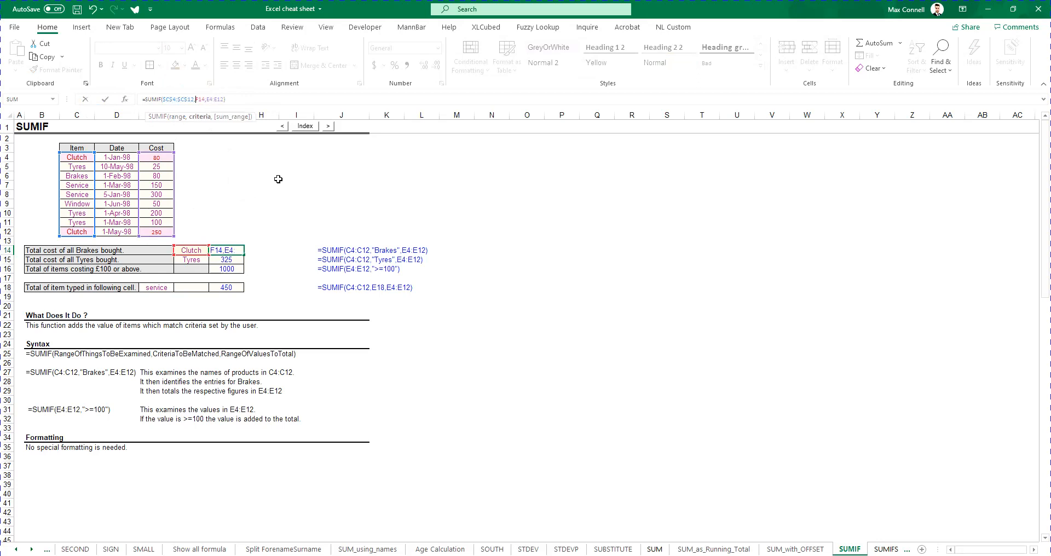
key("Escape")
Step: Try all references in G14's SUMIF formula as fully absolute, row-locked (C$4:C$12) and column-locked ($C4:$C12), and cancel the edit
key("F2")
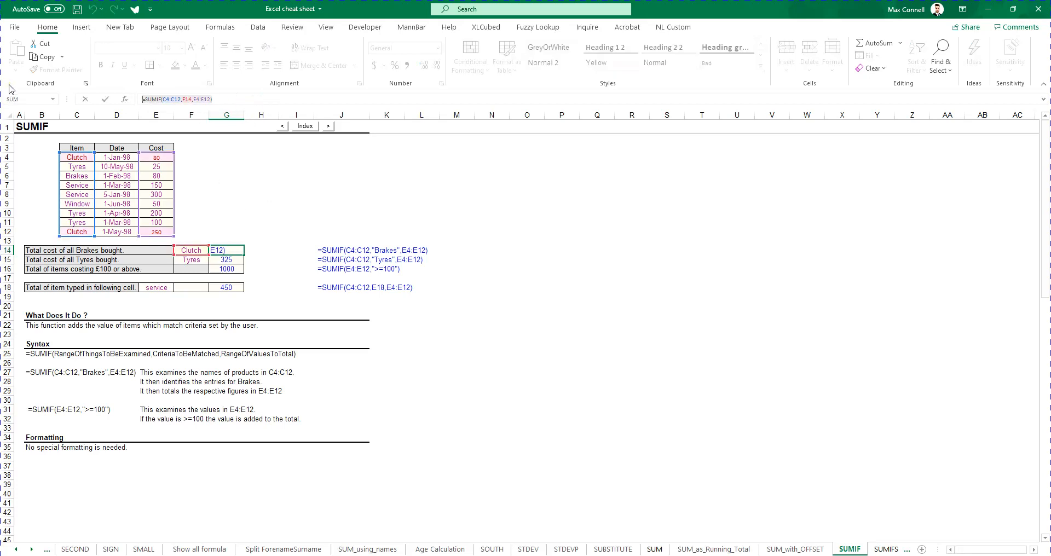
key("F4")
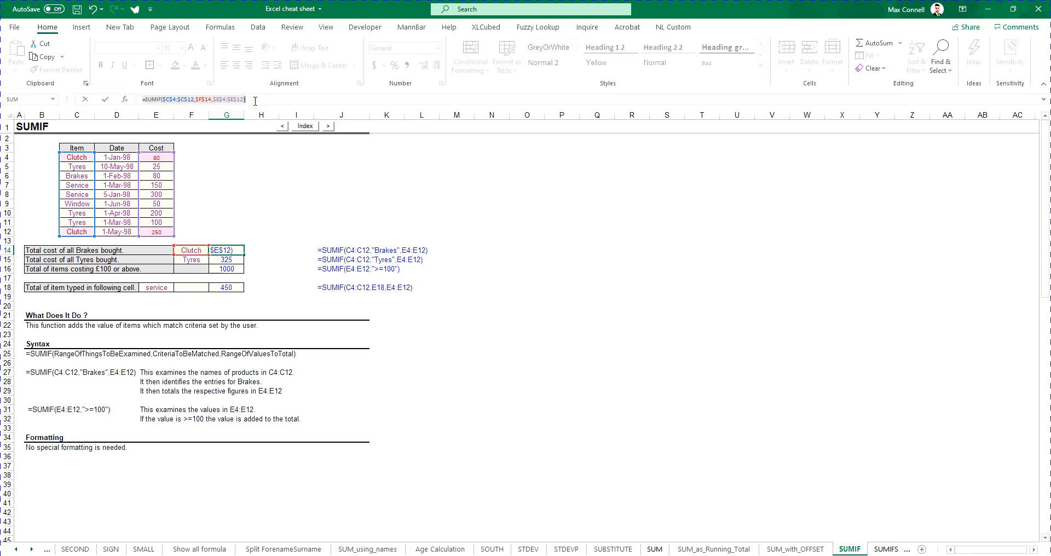
key("F4")
key("F4")
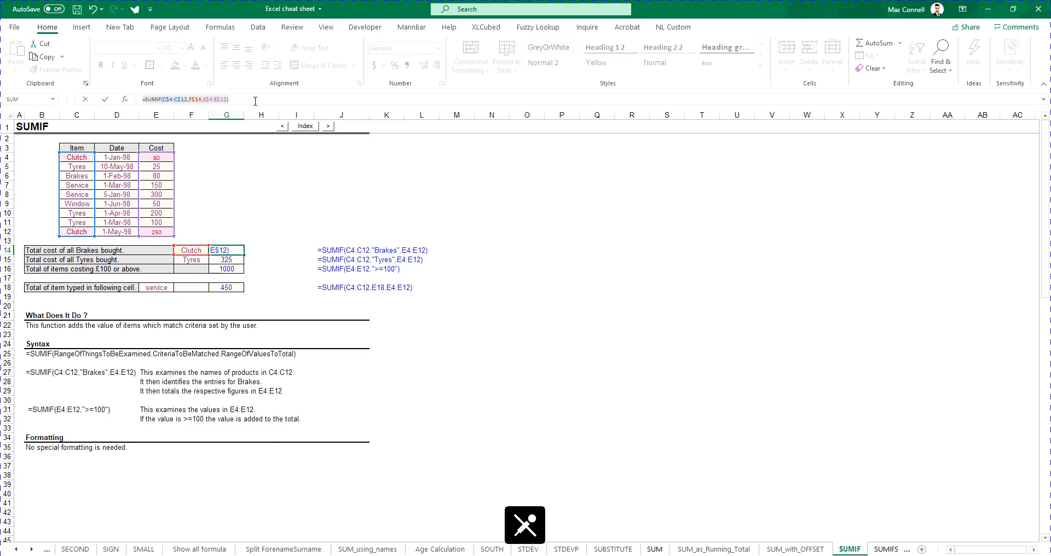
key("F4")
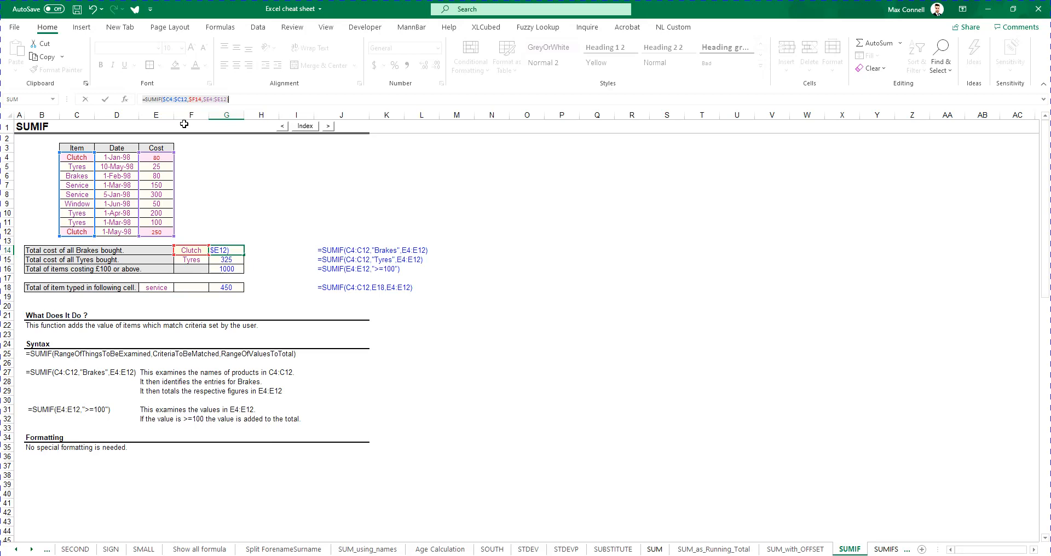
key("Escape")
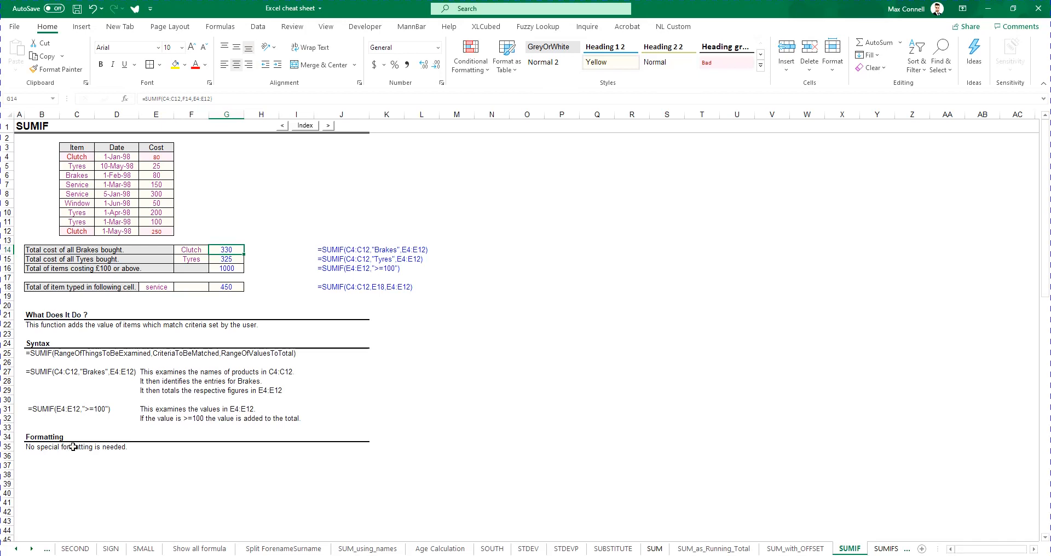
Step: Recheck the SUMIF formula in G14 and clear the totals in G15:G16
double_click(229, 250)
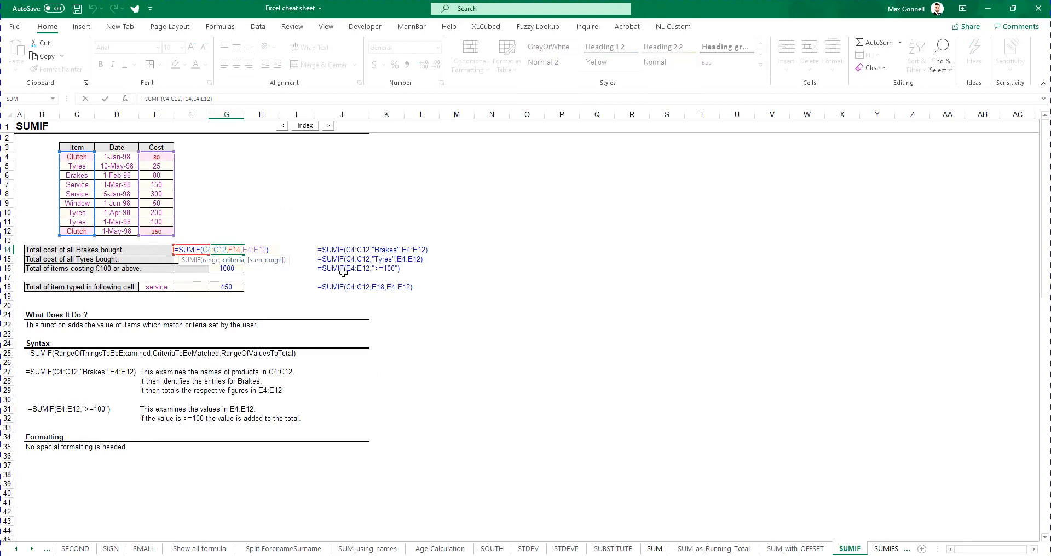
key("Escape")
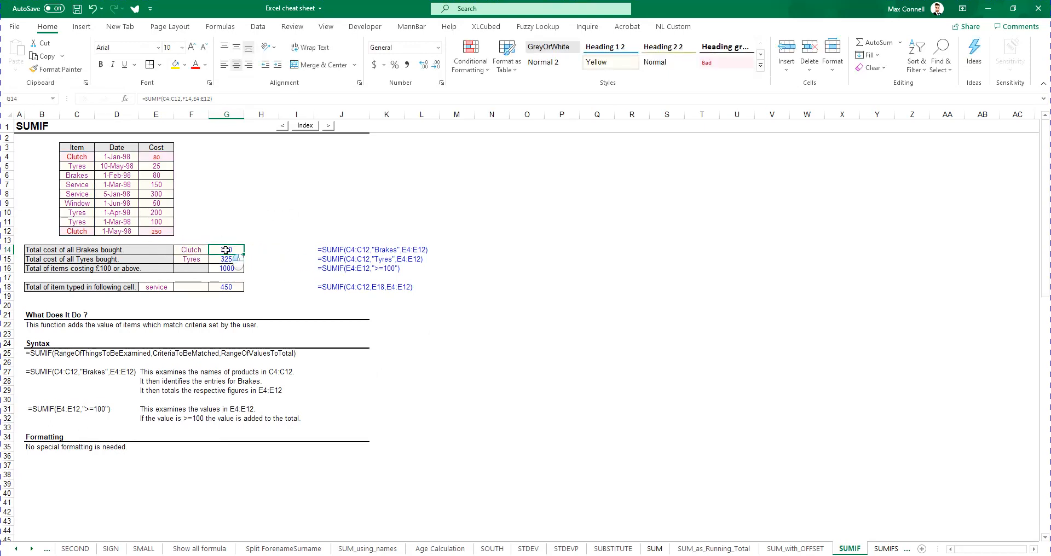
double_click(227, 250)
key("Escape")
left_click_drag(258, 278, 234, 257)
key("Delete")
Step: Copy the SUMIF formula from G14 down into G15 for the total cost of Tyres
left_click(122, 258)
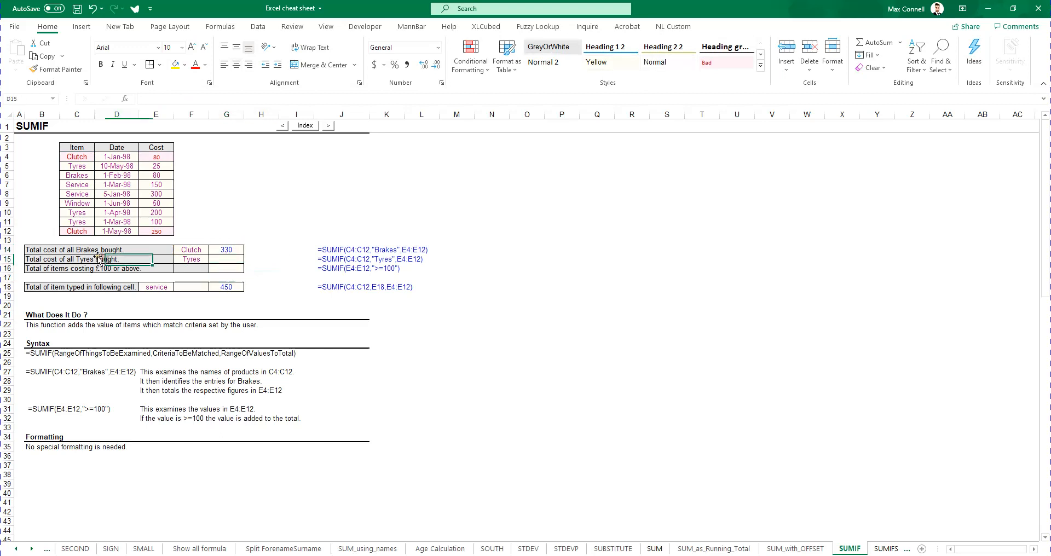
left_click(64, 248)
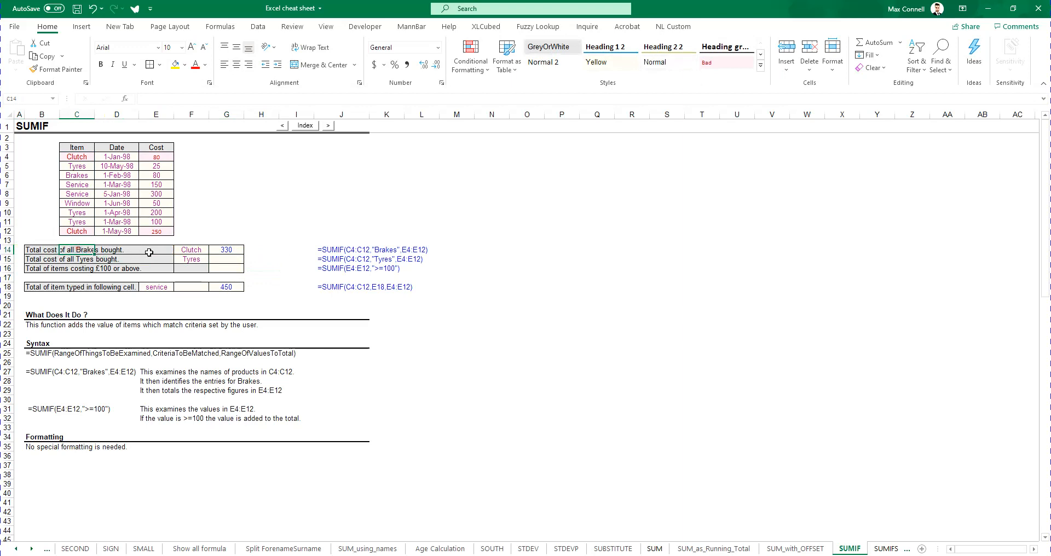
left_click(234, 249)
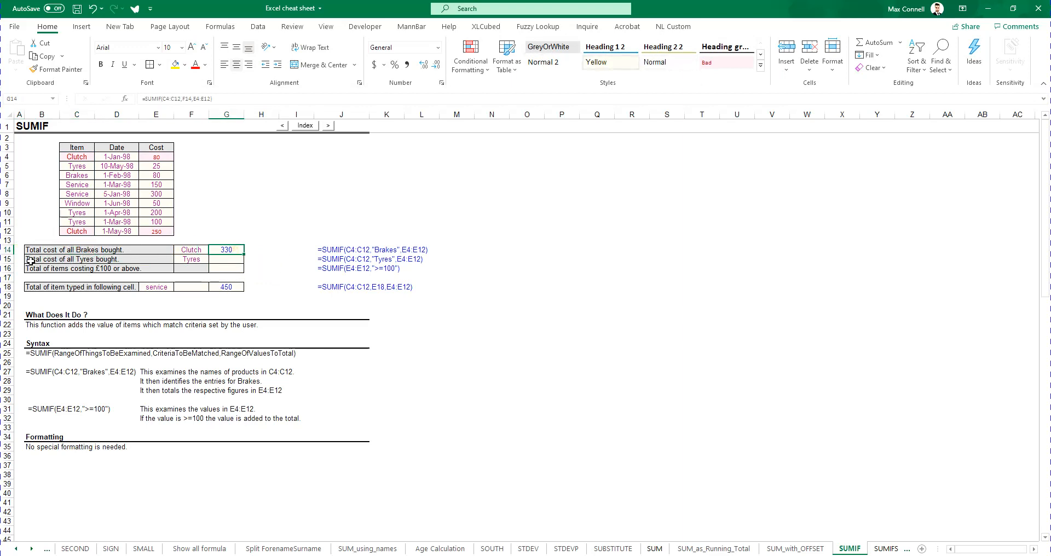
left_click_drag(33, 260, 153, 263)
left_click(233, 250)
key("ctrl+c")
key("Down")
key("ctrl+v")
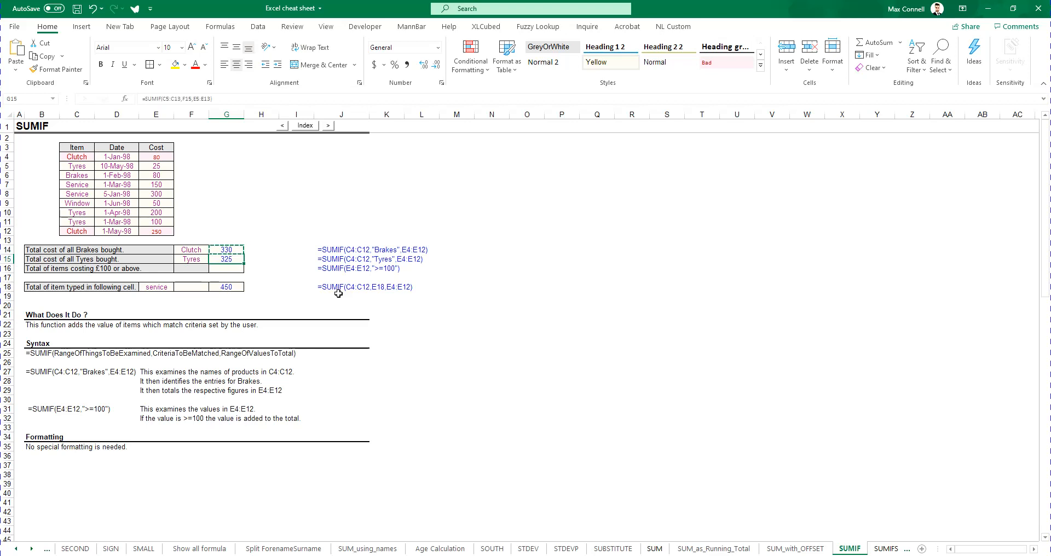
key("Escape")
Step: Compare the references in G15's pasted SUMIF formula with those in G14
double_click(231, 260)
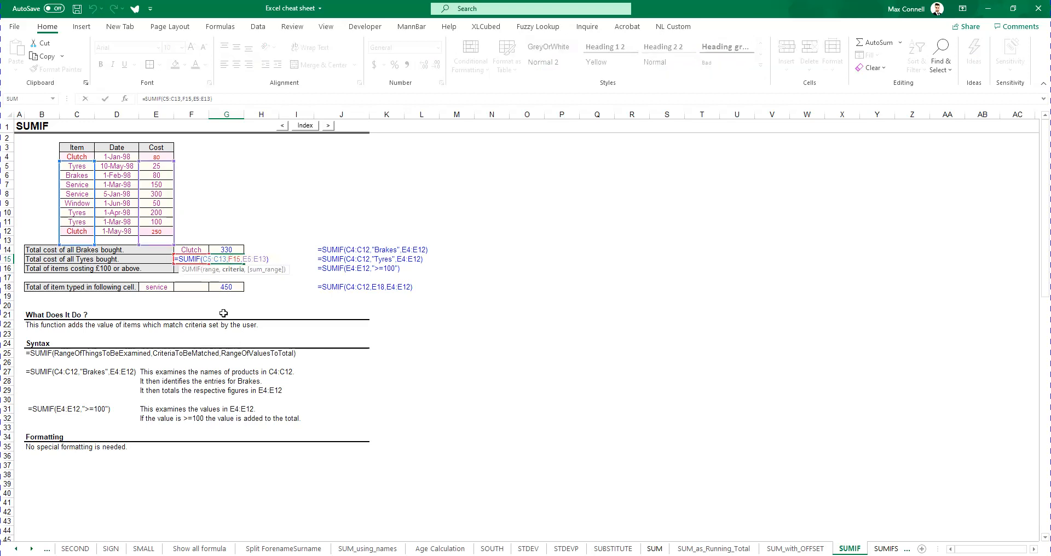
left_click(228, 250)
double_click(228, 249)
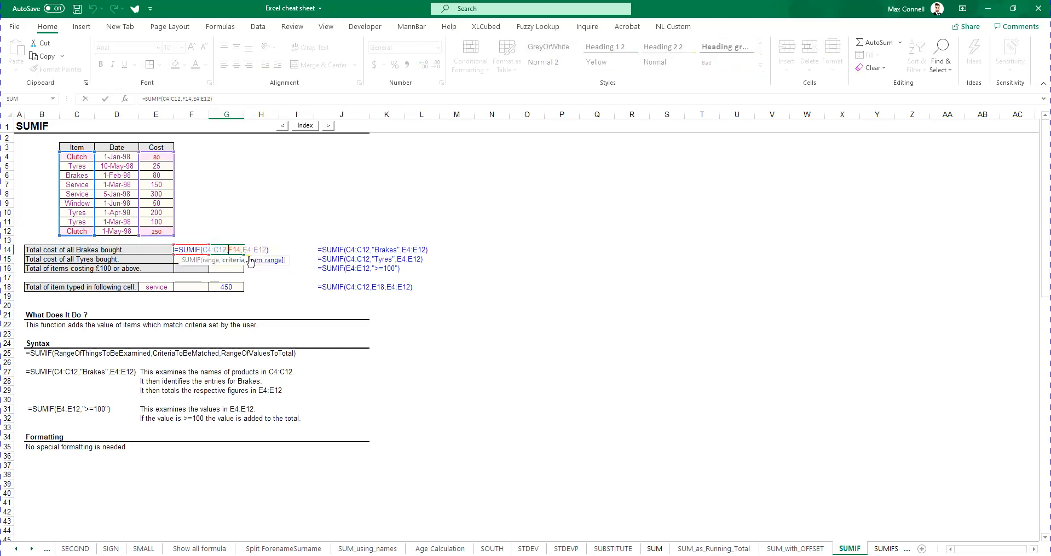
key("Escape")
double_click(235, 261)
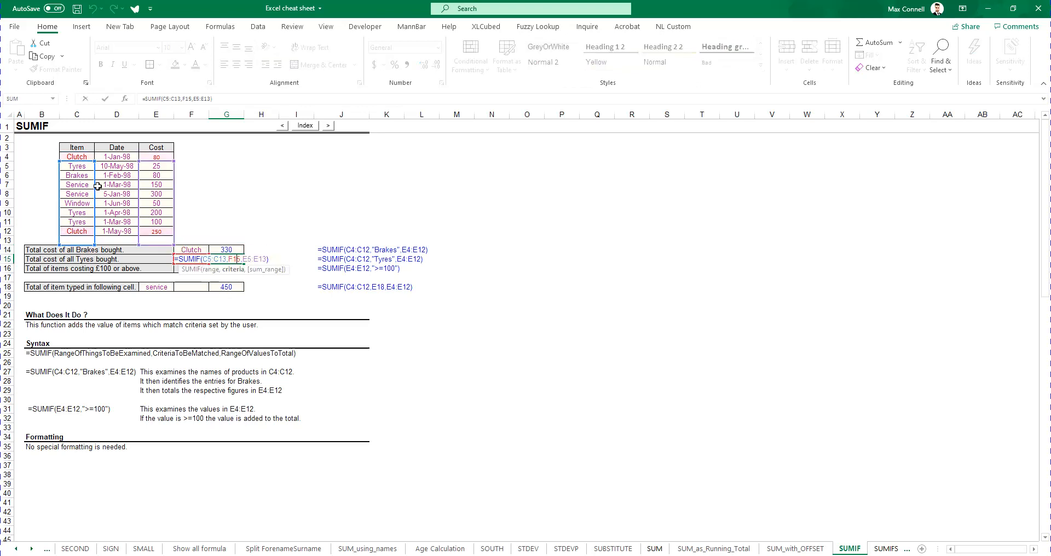
key("Escape")
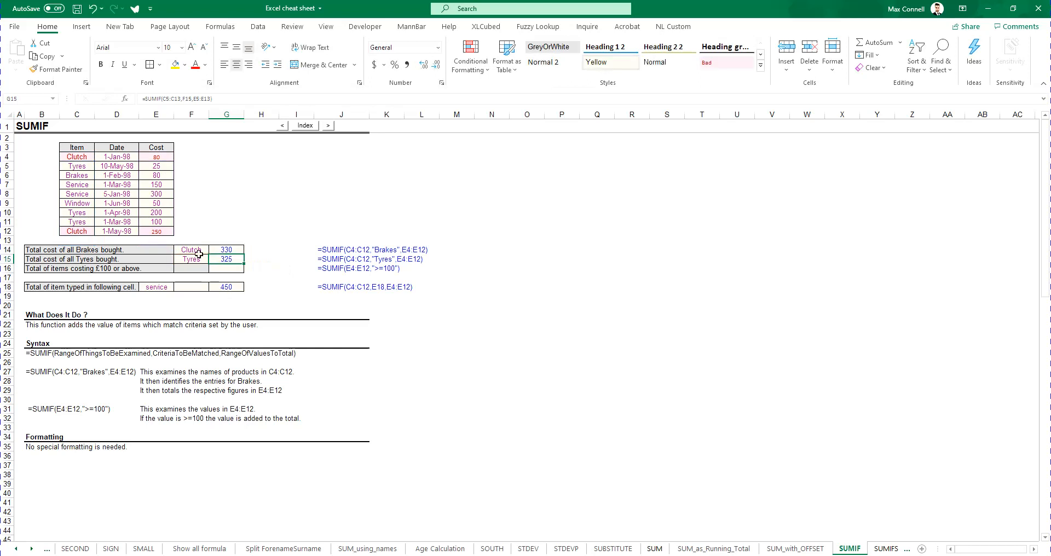
double_click(235, 259)
left_click(230, 269)
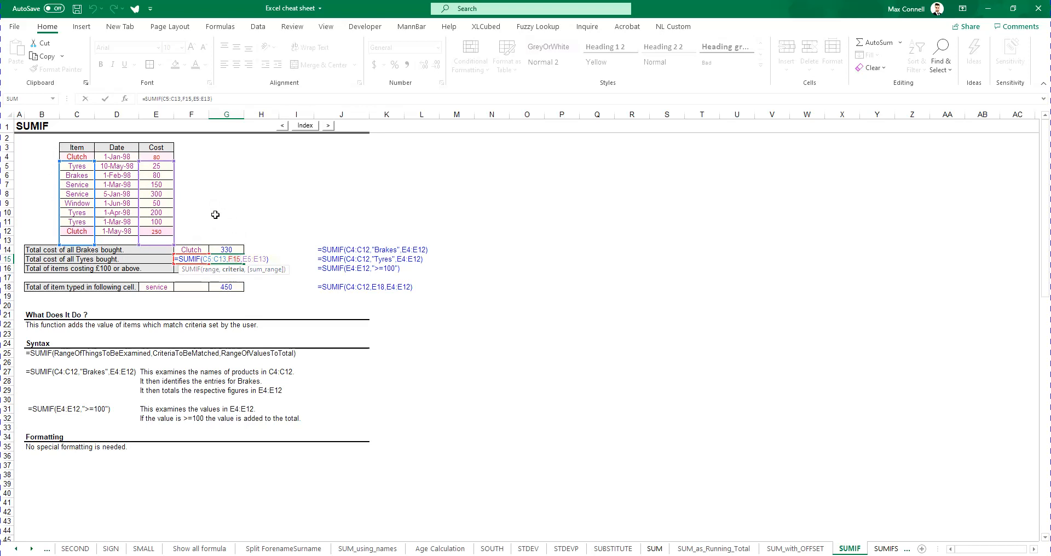
Step: Change the item in C4 to Tyres and check which ranges G15's SUMIF formula covers
key("Escape")
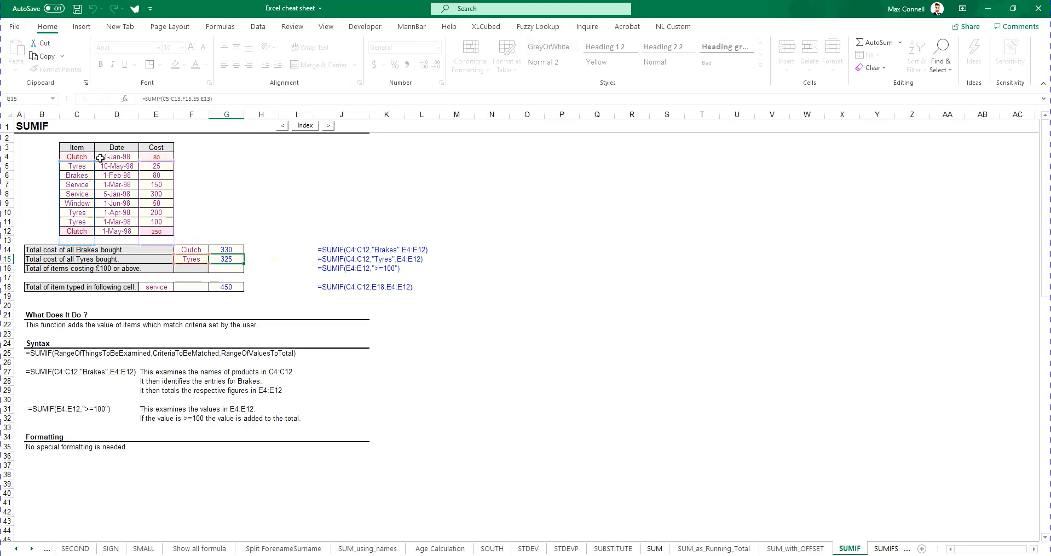
left_click(88, 157)
type("Tyres")
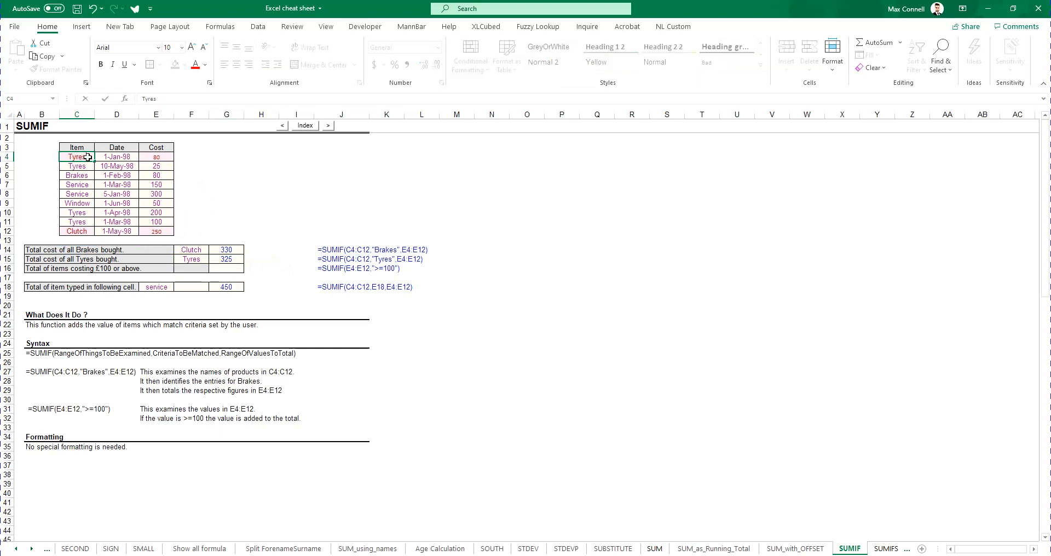
key("ctrl+Return")
left_click(226, 259)
double_click(227, 259)
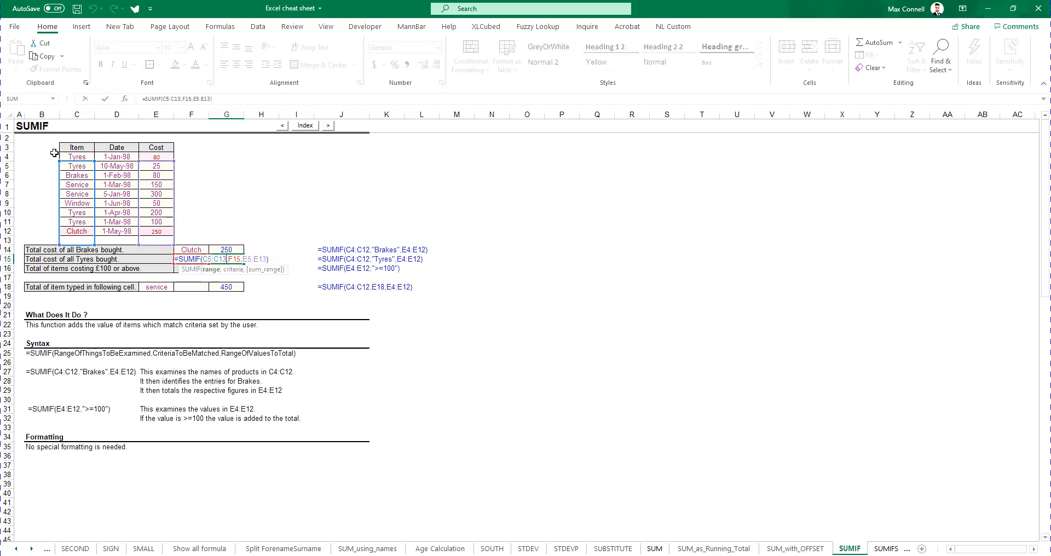
key("ctrl+Return")
Step: Copy the Tyres criterion and its SUMIF total from F15:G15 down into rows 16 to 18
mouse_move(193, 259)
left_mouse_down()
mouse_move(217, 261)
mouse_move(195, 277)
left_mouse_up()
key("ctrl+c")
left_click(195, 269)
key("ctrl+v")
key("ctrl+v")
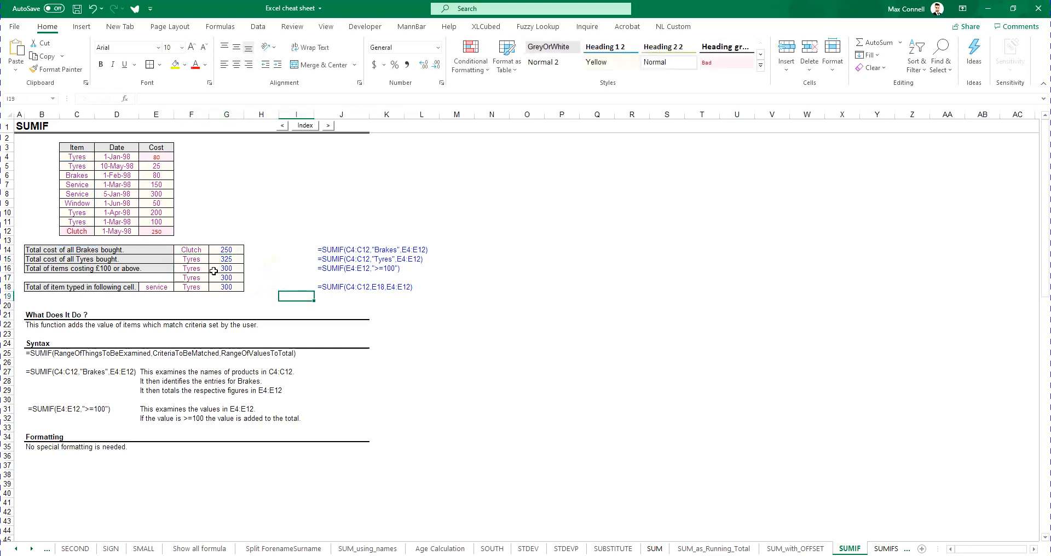
Step: Compare the ranges in G15's SUMIF formula with those in the copy in G16
double_click(228, 259)
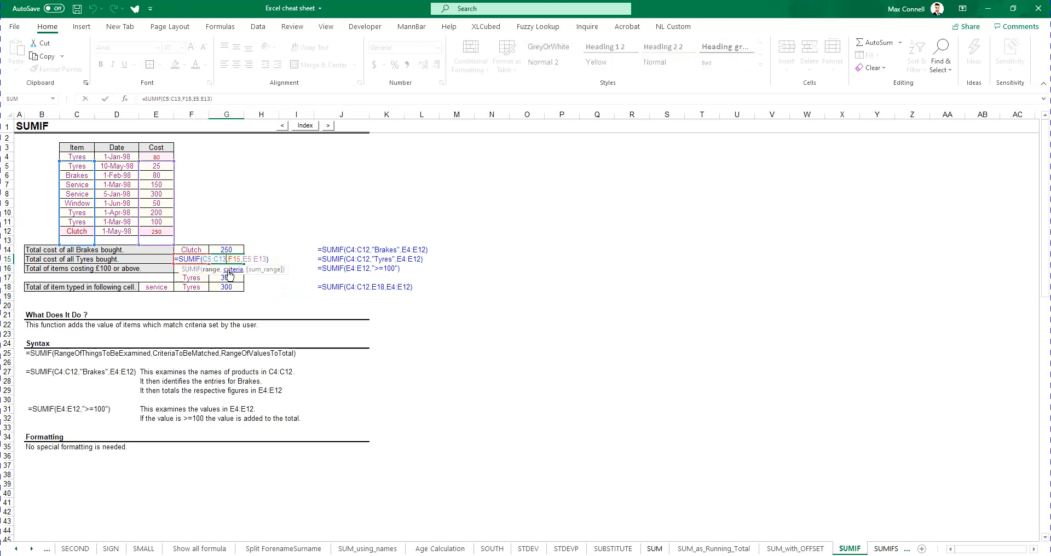
left_click(230, 269)
double_click(230, 269)
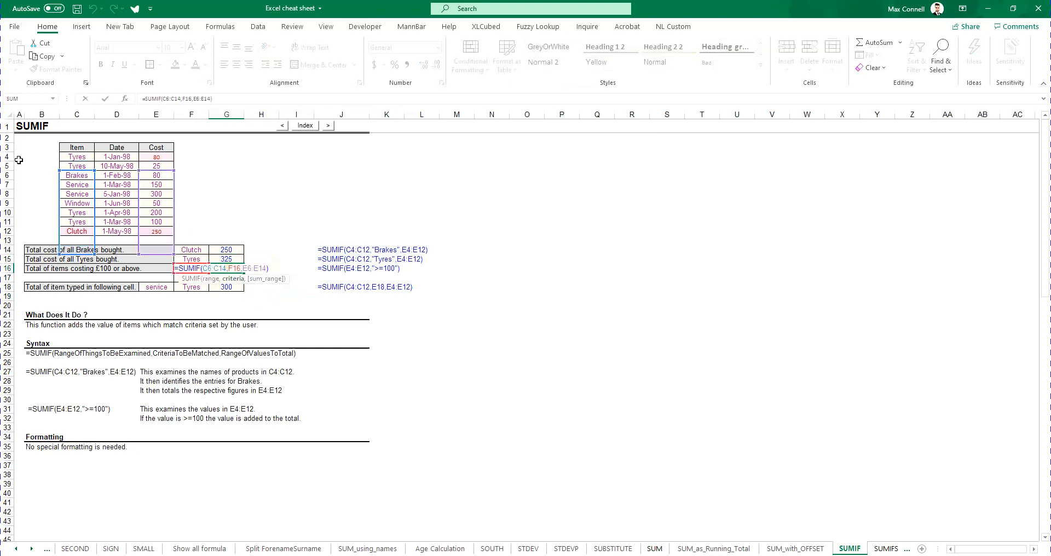
key("Escape")
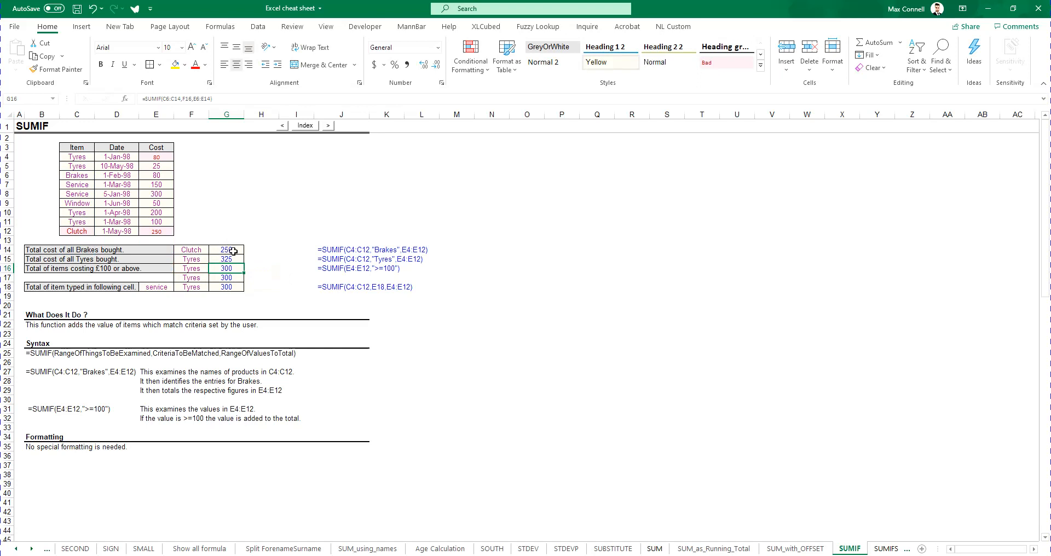
Step: Try the C4:C12 range in G14's SUMIF formula as fully absolute ($C$4:$C$12) and column-locked ($C4:$C12), and leave the edit
left_click(233, 251)
double_click(233, 251)
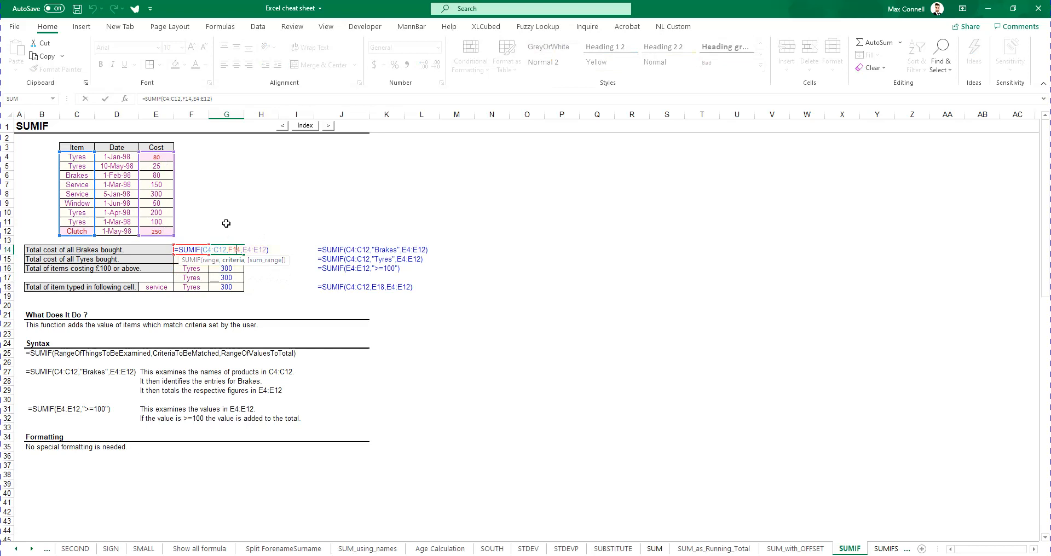
left_click(211, 260)
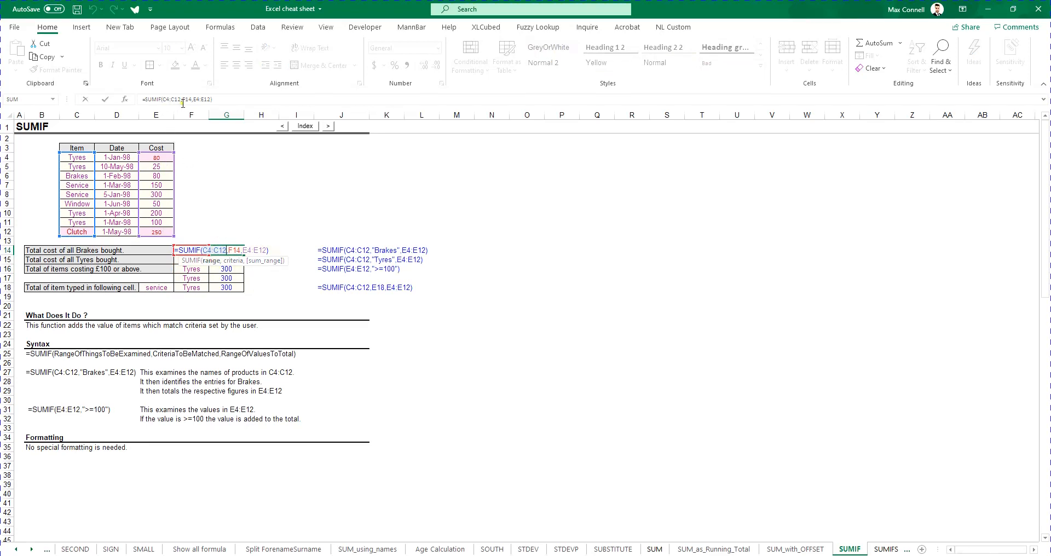
left_click_drag(182, 101, 163, 102)
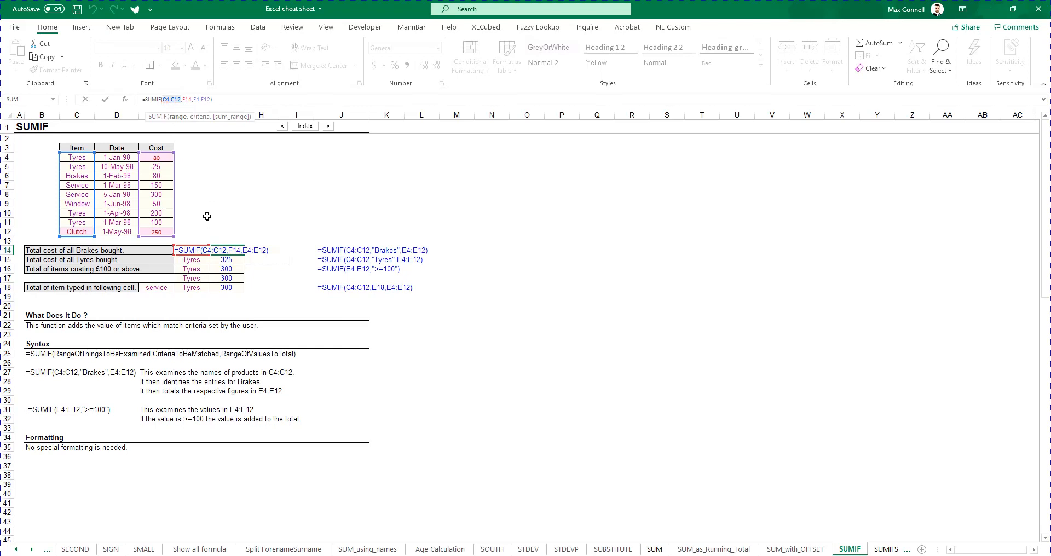
key("F4")
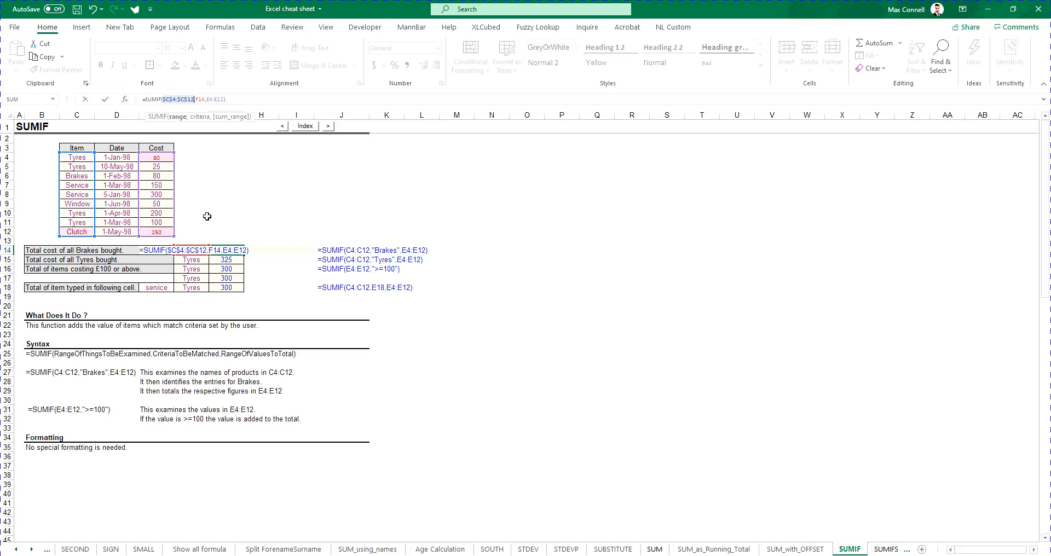
key("F4")
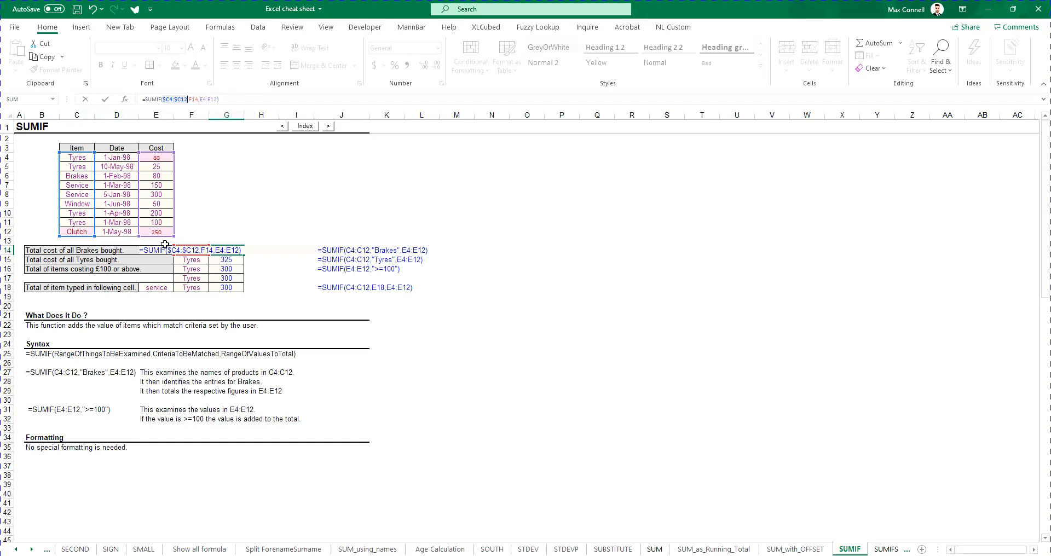
key("ctrl+Return")
Step: Copy G14's SUMIF formula across into H14 and check its references
key("ctrl+c")
key("Right")
key("ctrl+v")
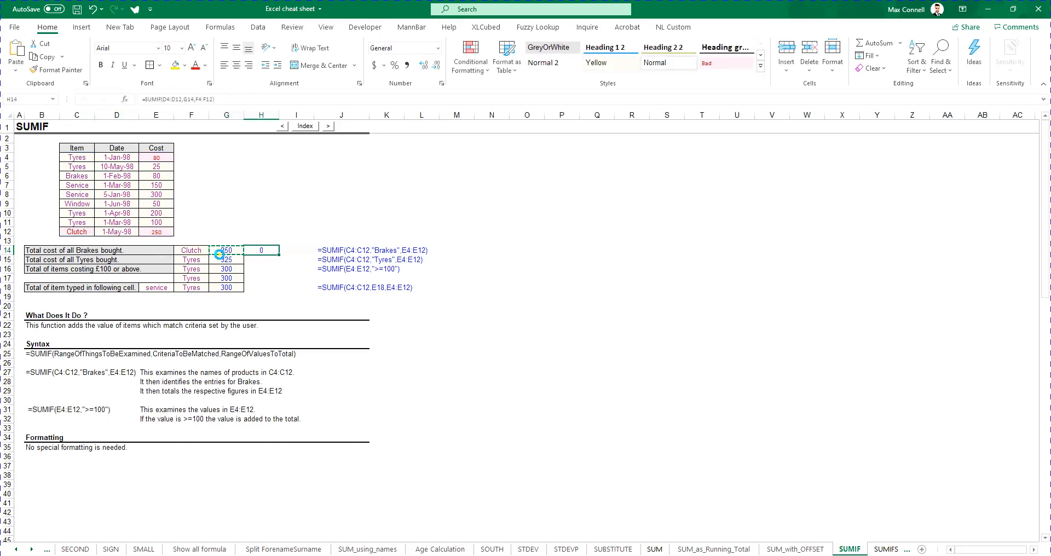
double_click(259, 249)
key("Escape")
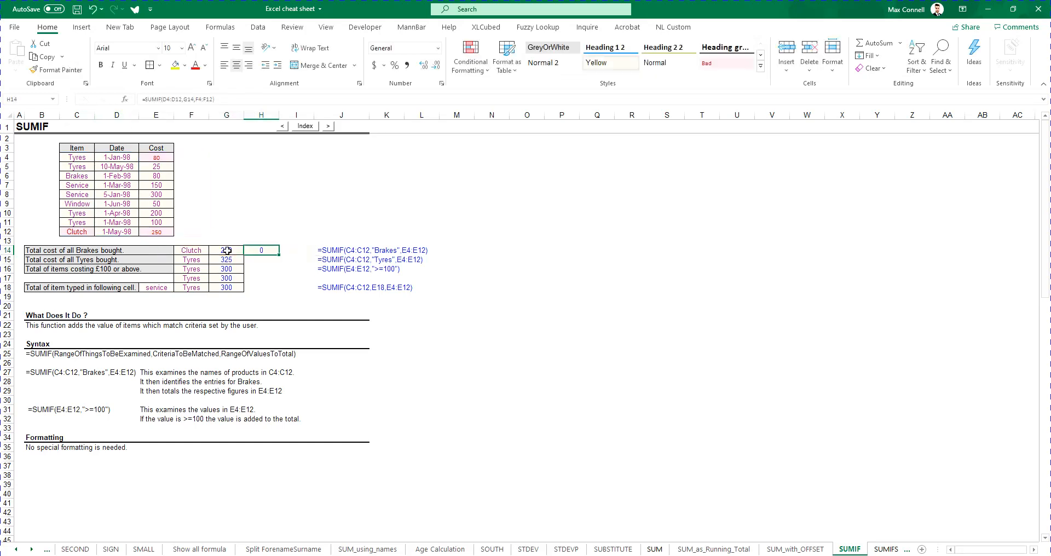
Step: Make both ranges in G14's SUMIF formula absolute ($C$4:$C$12 and $E$4:$E$12), leaving criterion F14 relative, and recheck the formula
double_click(227, 251)
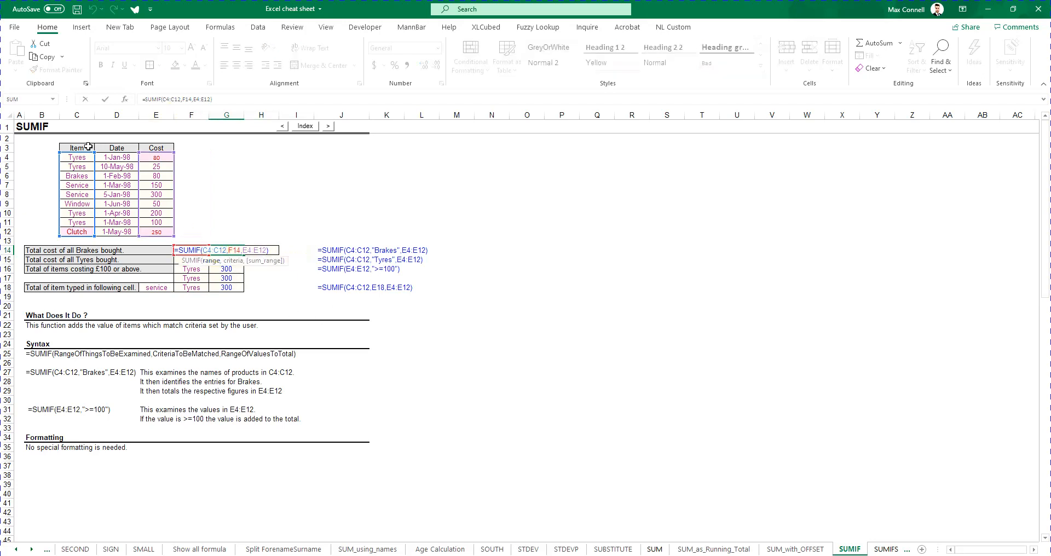
left_click(176, 102)
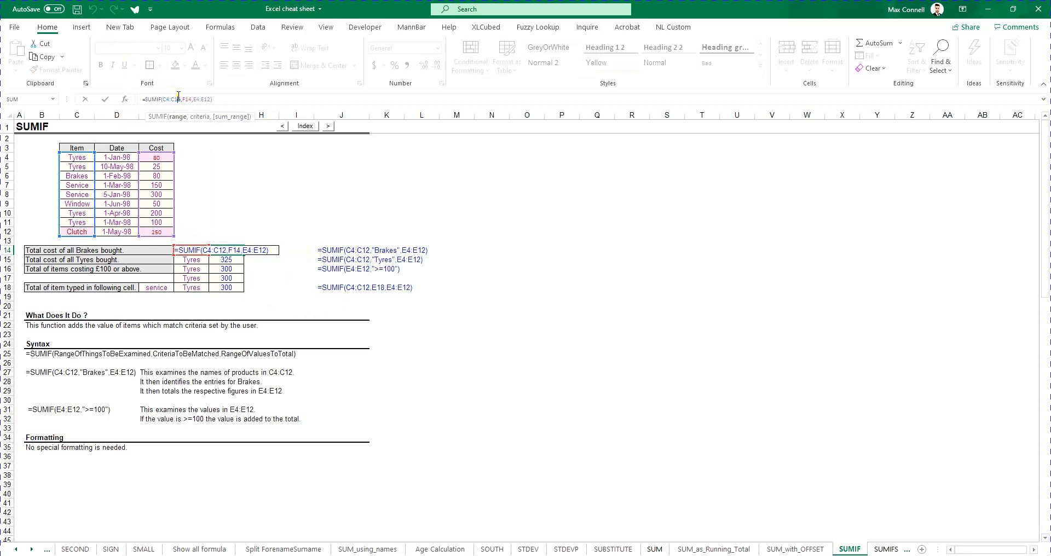
left_click_drag(180, 100, 163, 100)
key("F4")
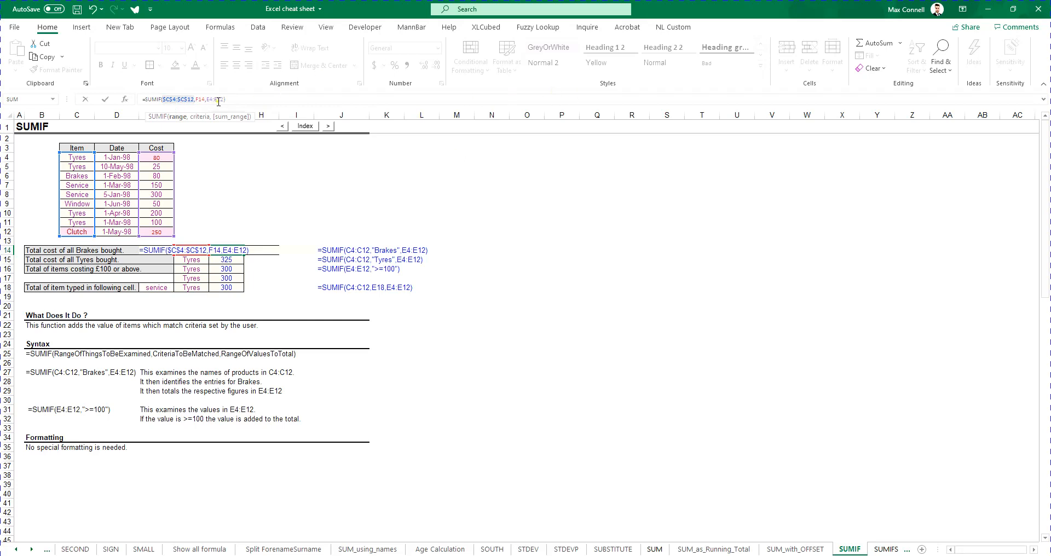
left_click_drag(224, 99, 206, 100)
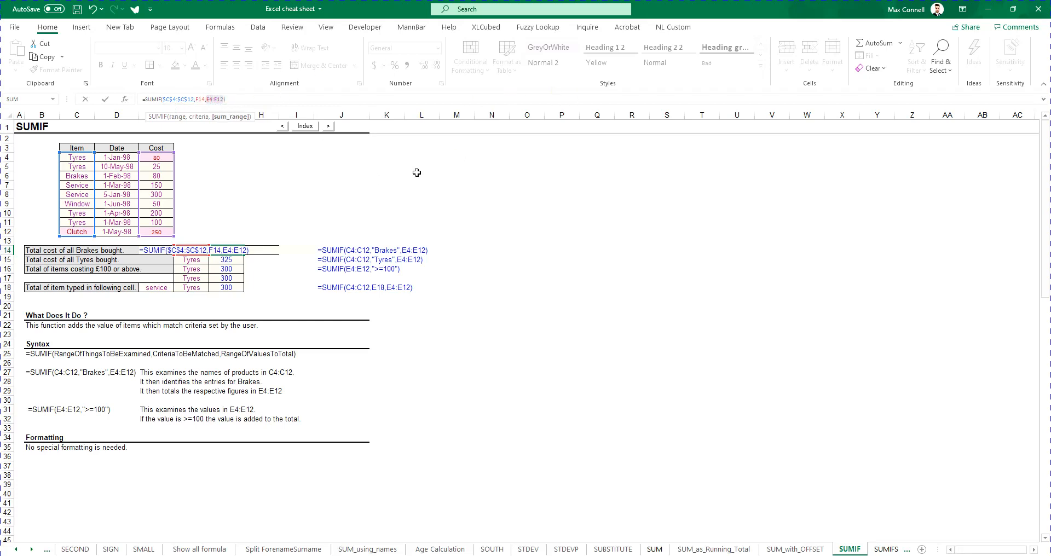
key("F4")
key("ctrl+Return")
double_click(227, 250)
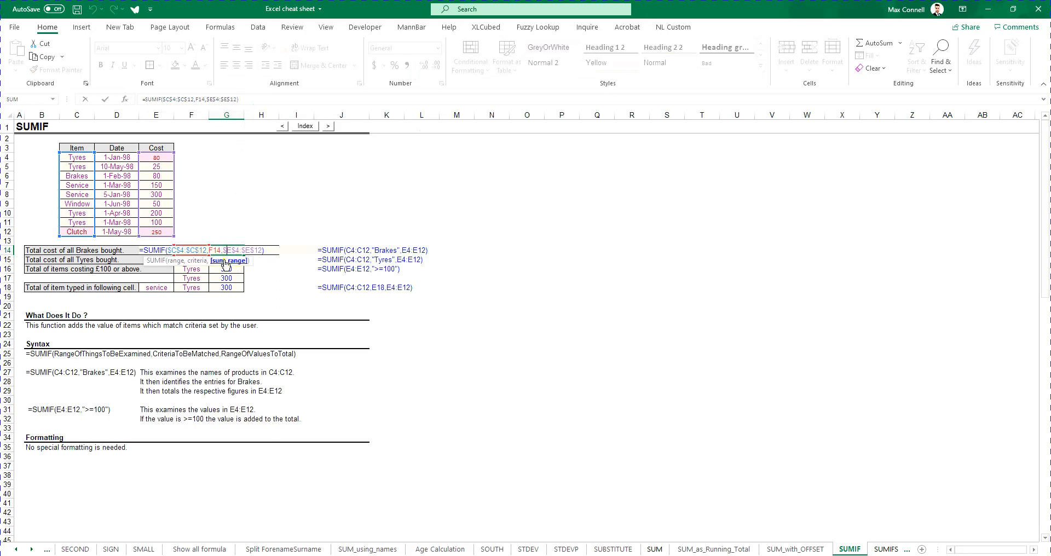
left_click(197, 261)
key("ctrl+Return")
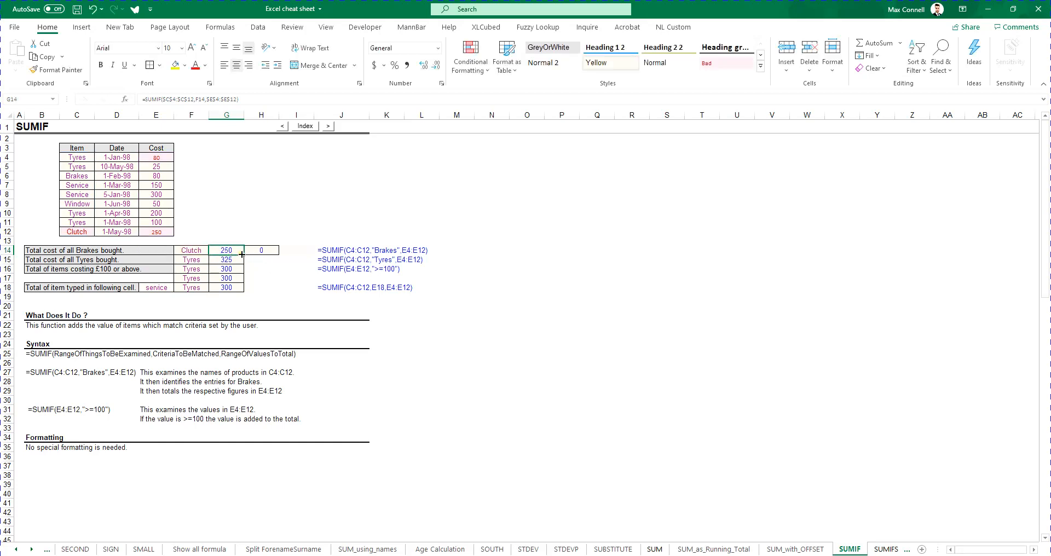
Step: Copy G14's SUMIF formula with the absolute ranges down into G15
key("Down")
key("ctrl+v")
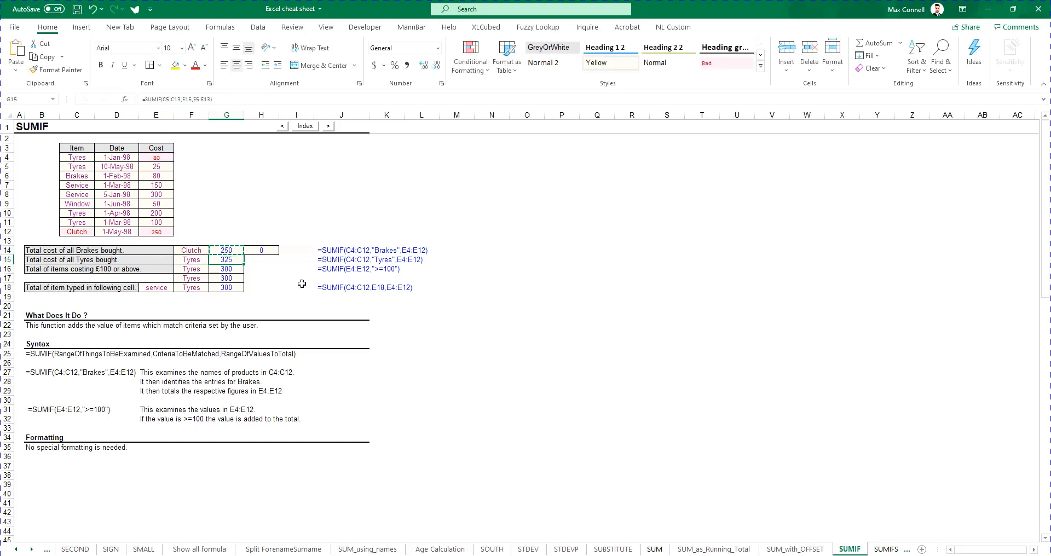
key("ctrl+z")
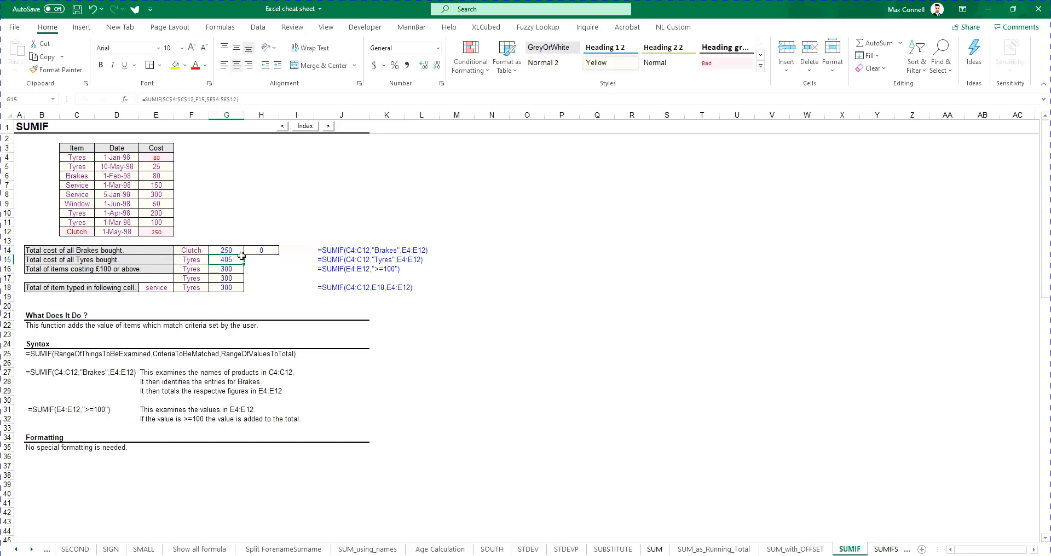
Step: Examine the locked ranges and the relative criterion reference in G15's SUMIF formula
double_click(233, 260)
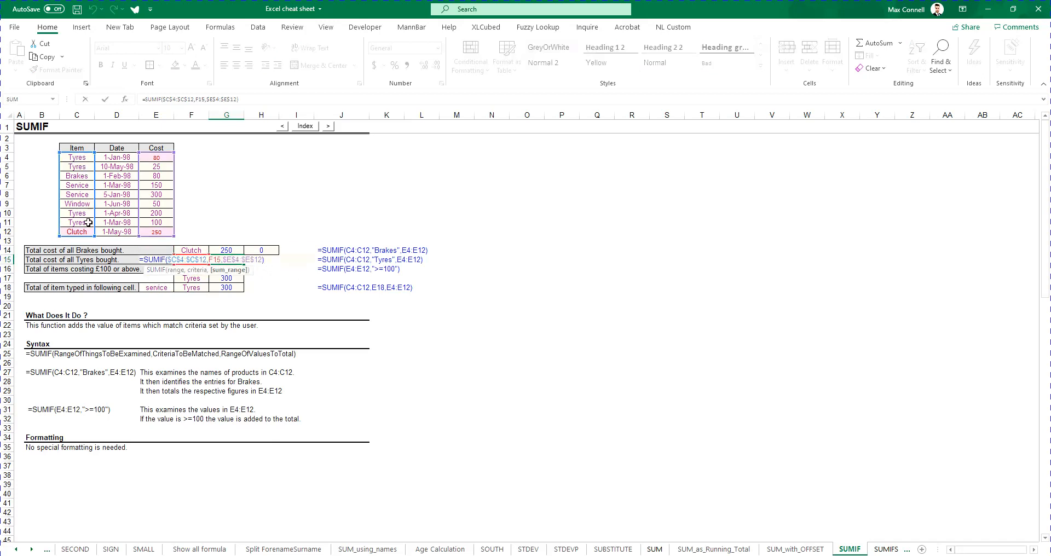
left_click(198, 269)
key("Escape")
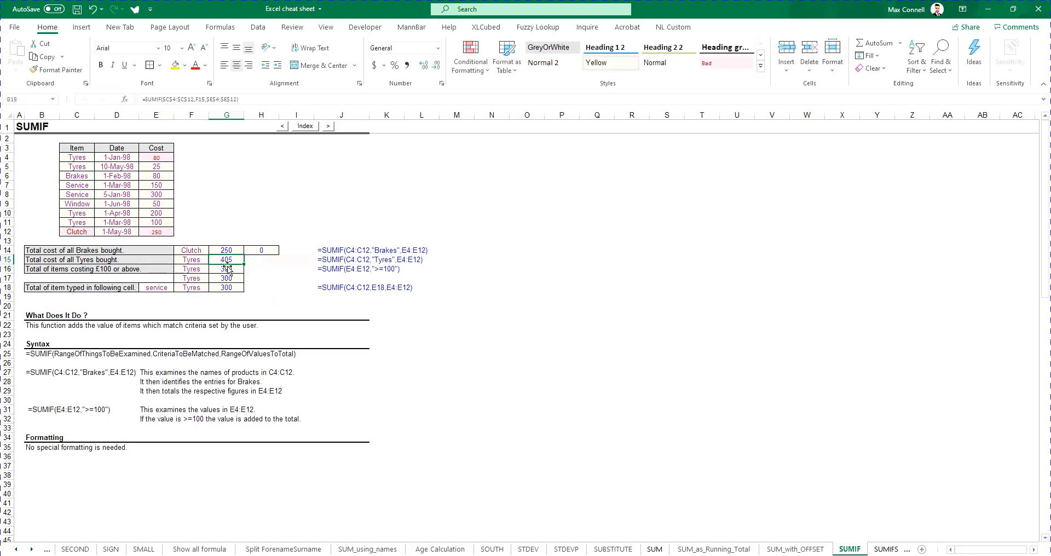
double_click(226, 260)
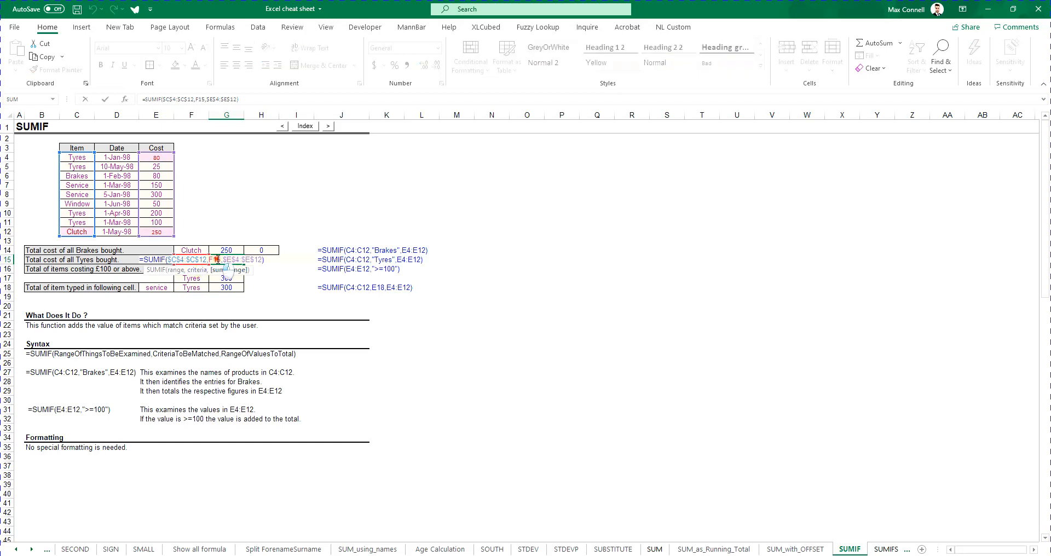
left_click(198, 270)
left_click(188, 259)
key("Escape")
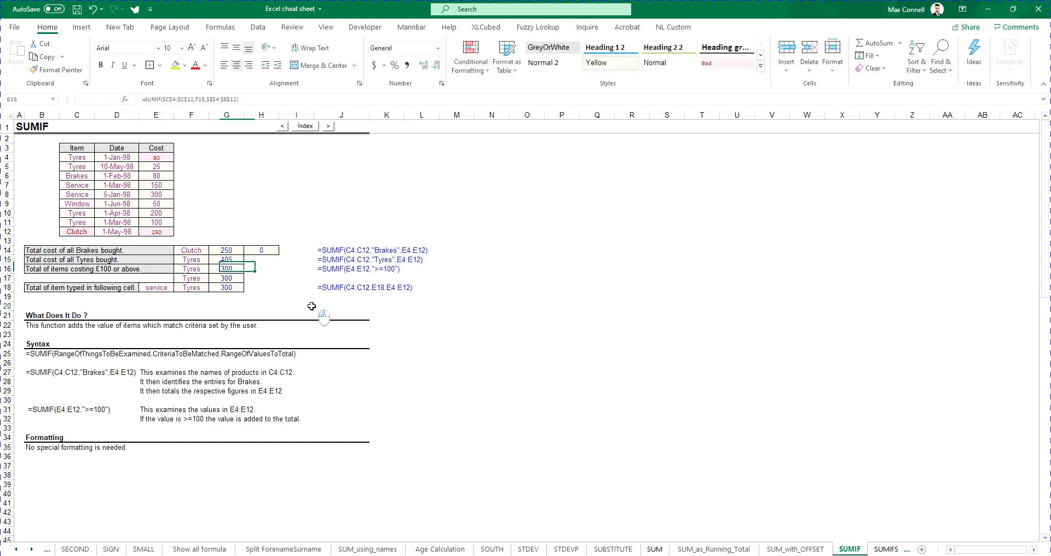
Step: Make the criterion in G14's SUMIF formula absolute ($F$14) and fill the formula down into G15
left_click(309, 306)
double_click(221, 251)
double_click(215, 250)
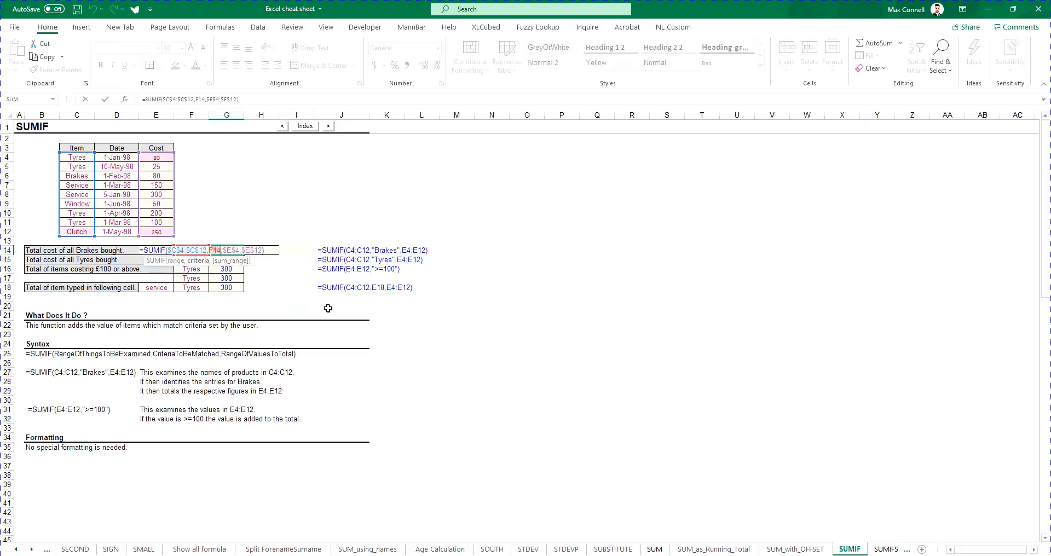
key("F4")
key("Return")
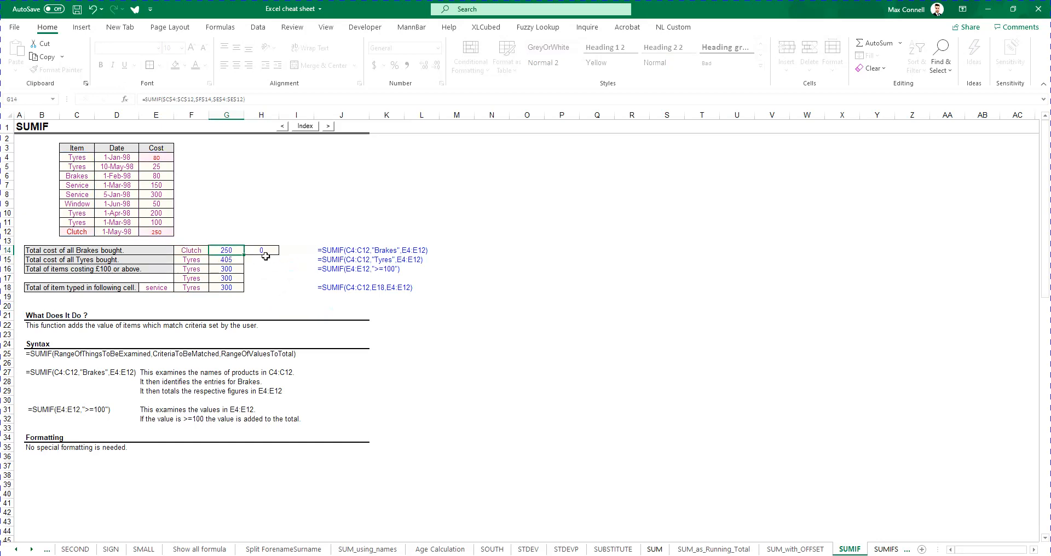
left_click_drag(241, 253, 246, 265)
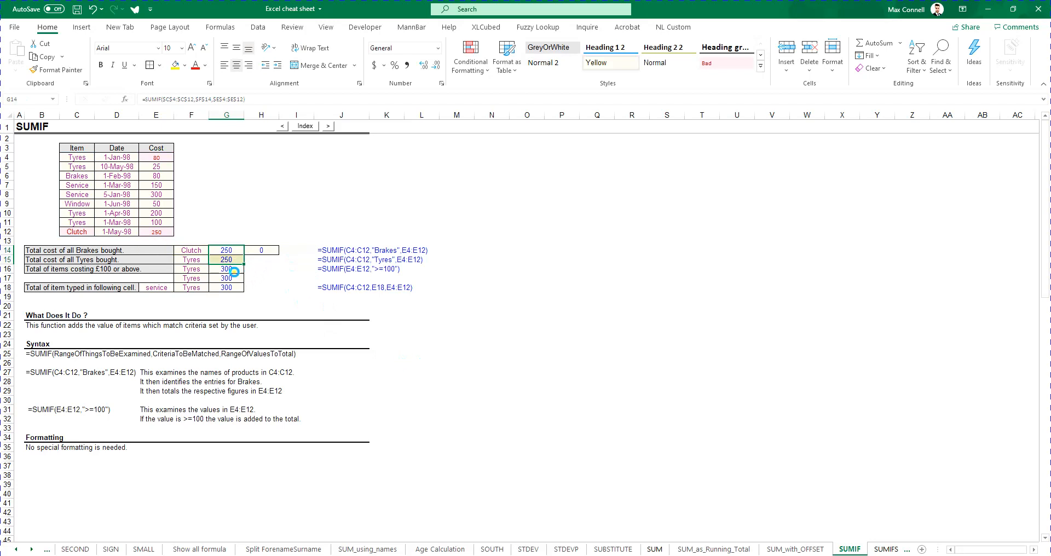
Step: Check which cell the criterion in G15's filled SUMIF formula refers to
double_click(231, 262)
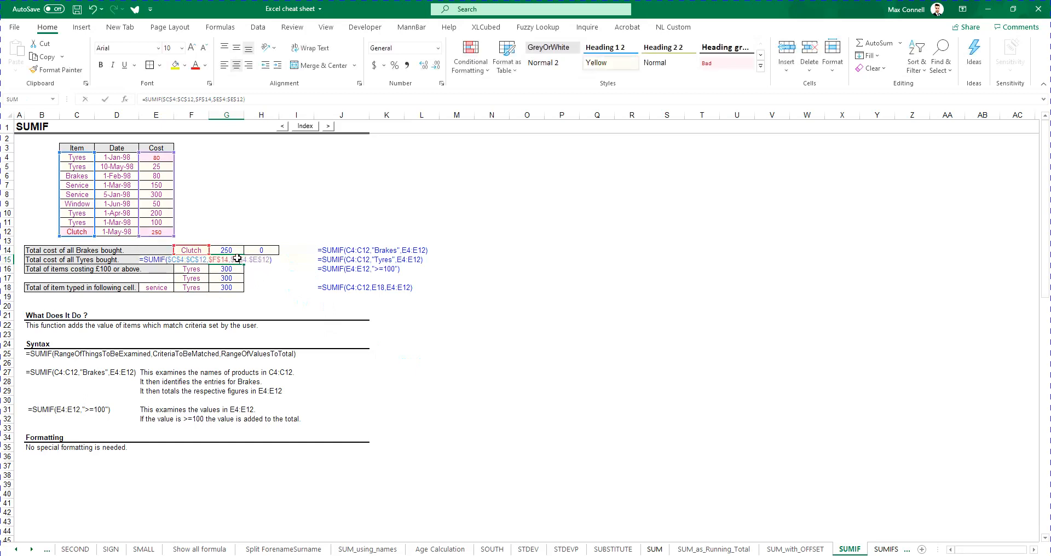
left_click(190, 260)
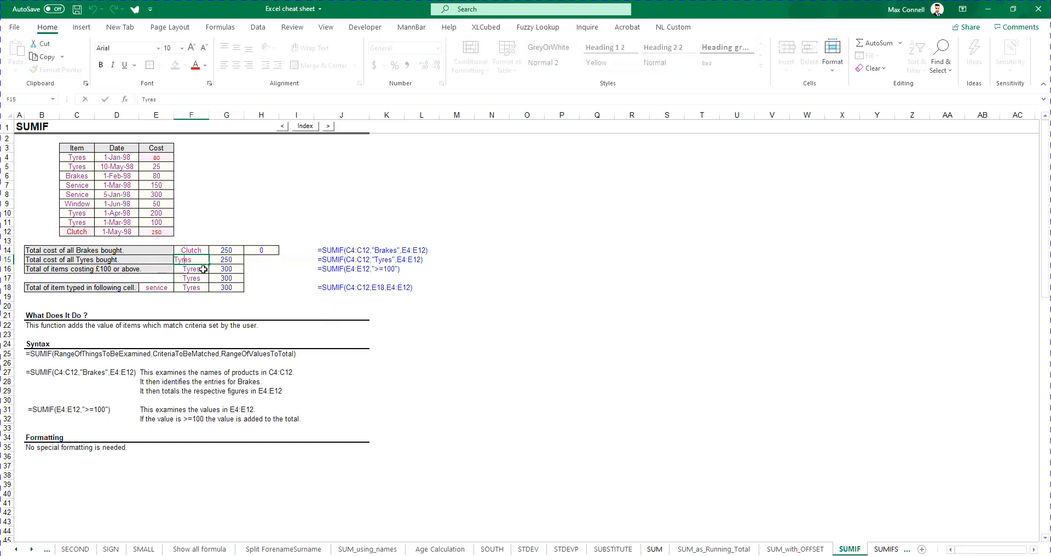
left_click(230, 252)
Step: Change the criterion reference in G15's SUMIF formula to row-locked F$14
double_click(231, 260)
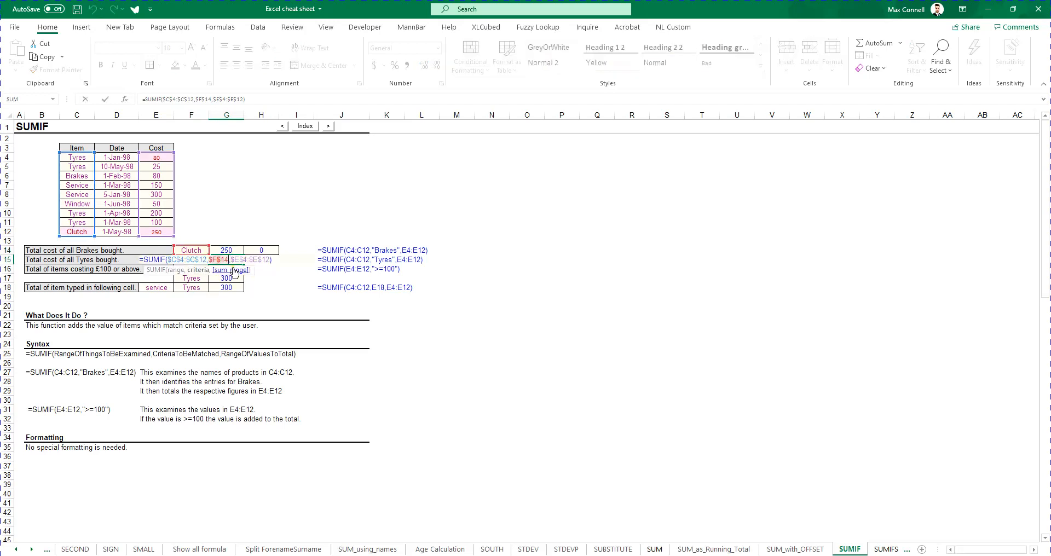
key("F4")
key("ctrl+Return")
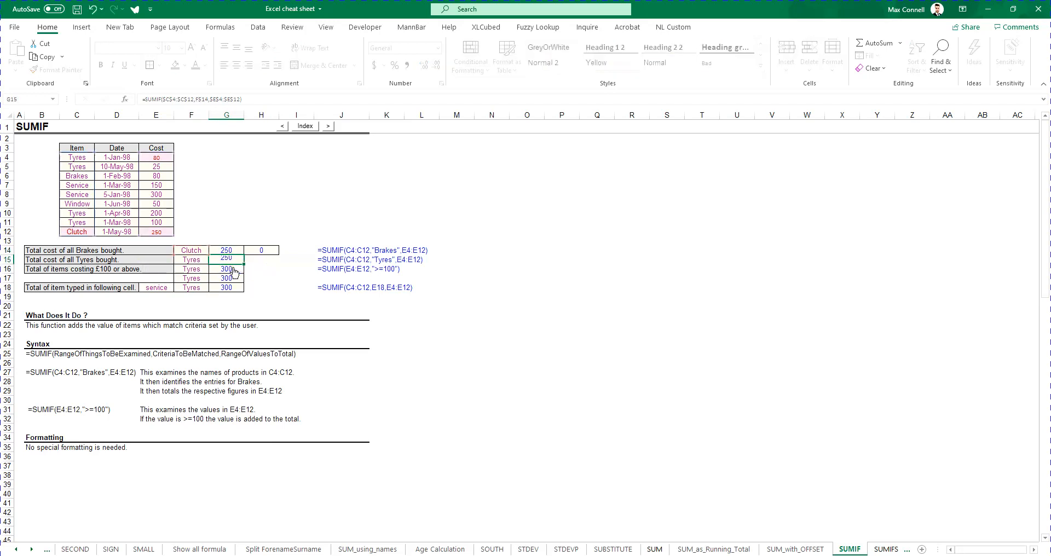
Step: Row-lock the criterion in G14's SUMIF formula as F$14, fill it down into G15, and check the copied reference
left_click(230, 250)
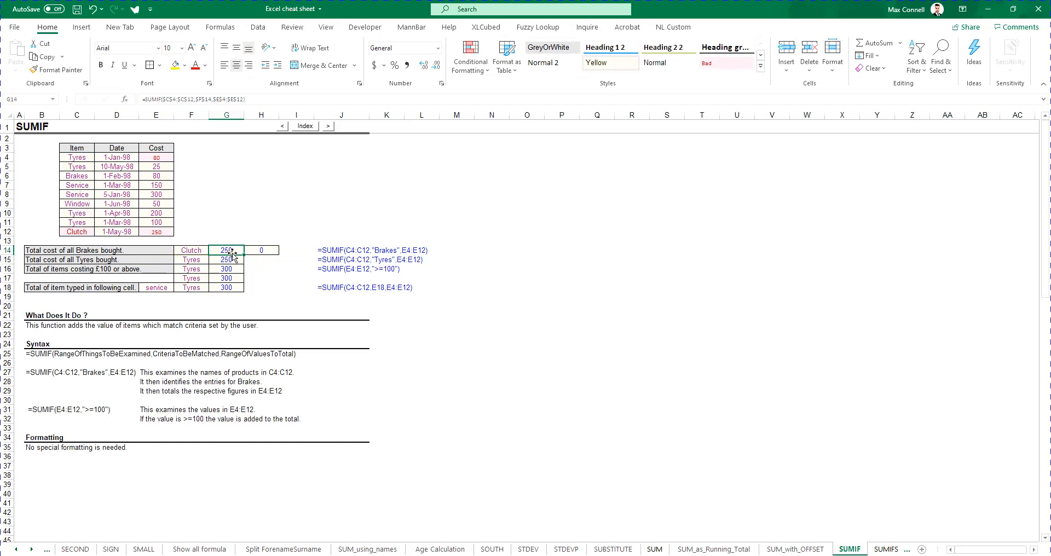
left_click(208, 99)
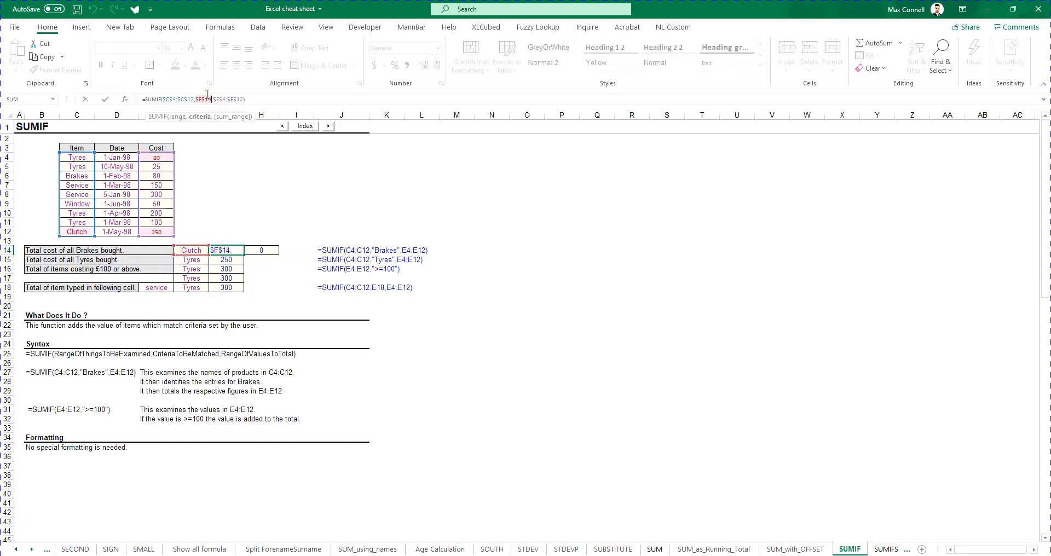
key("F4")
key("ctrl+Return")
left_click_drag(244, 255, 245, 262)
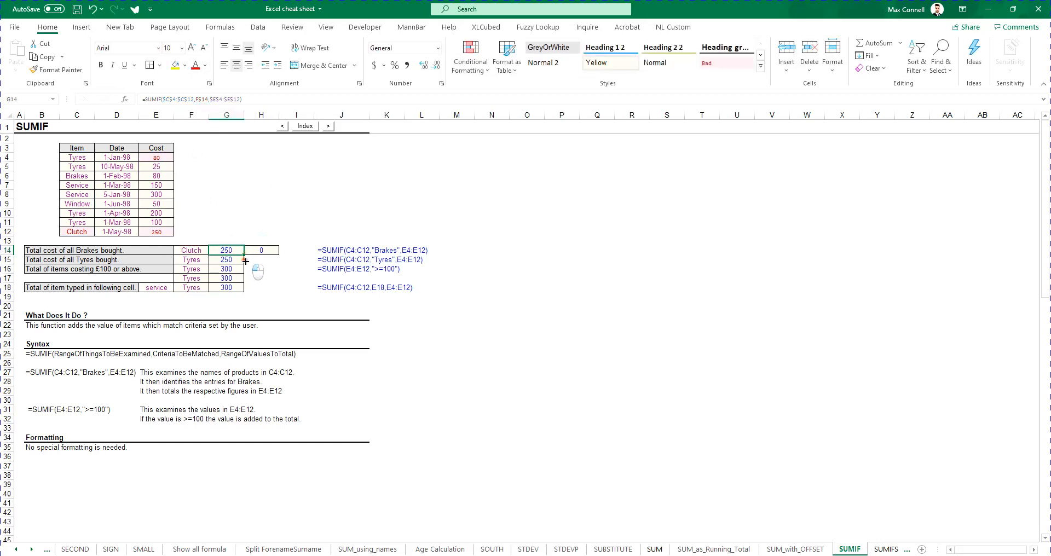
double_click(220, 260)
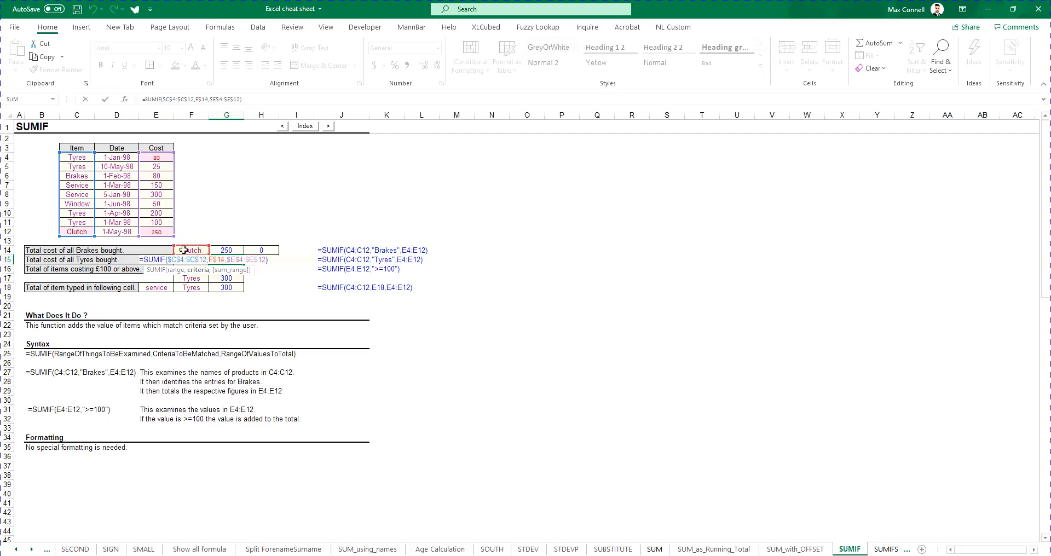
key("Escape")
Step: Change the criterion reference in G14's SUMIF formula to column-locked $F14
double_click(225, 250)
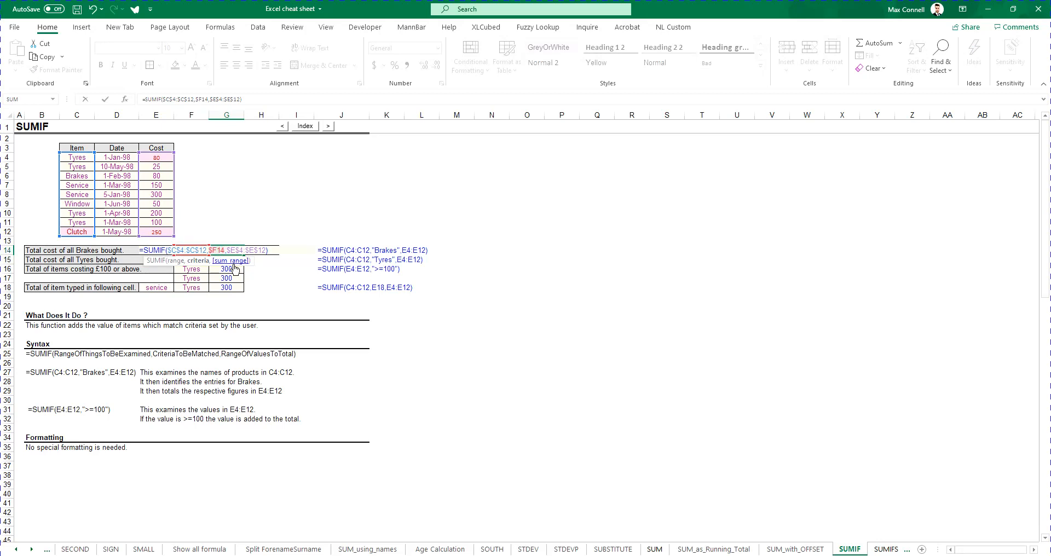
key("Escape")
left_click(191, 114)
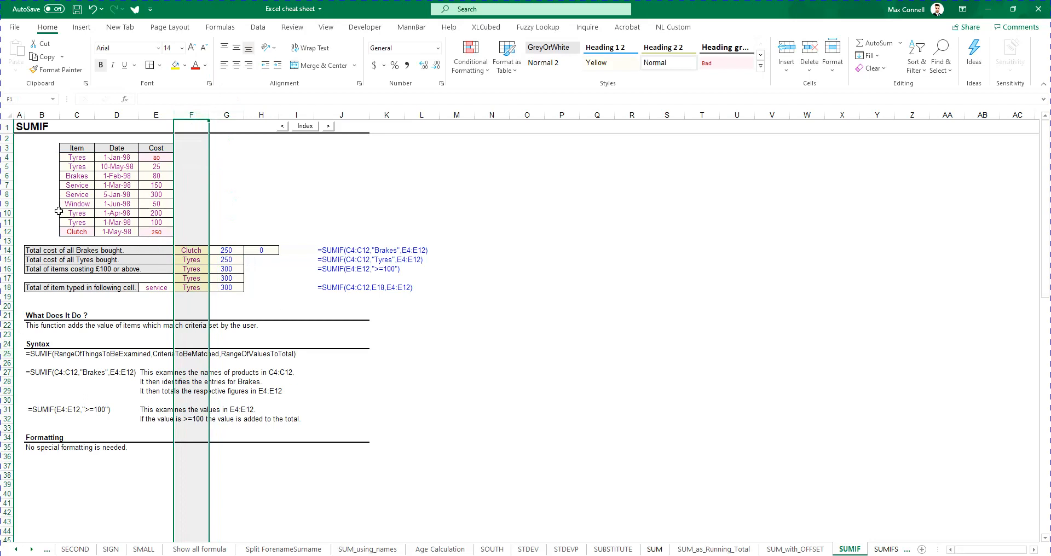
left_click_drag(227, 165, 233, 224)
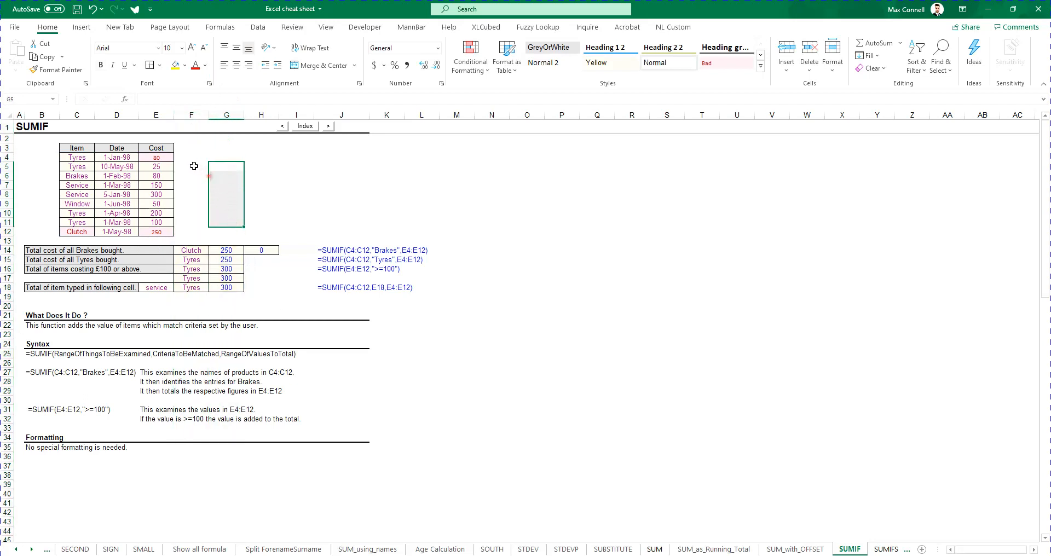
left_click(197, 167)
left_click_drag(197, 166, 382, 167)
left_click(336, 194)
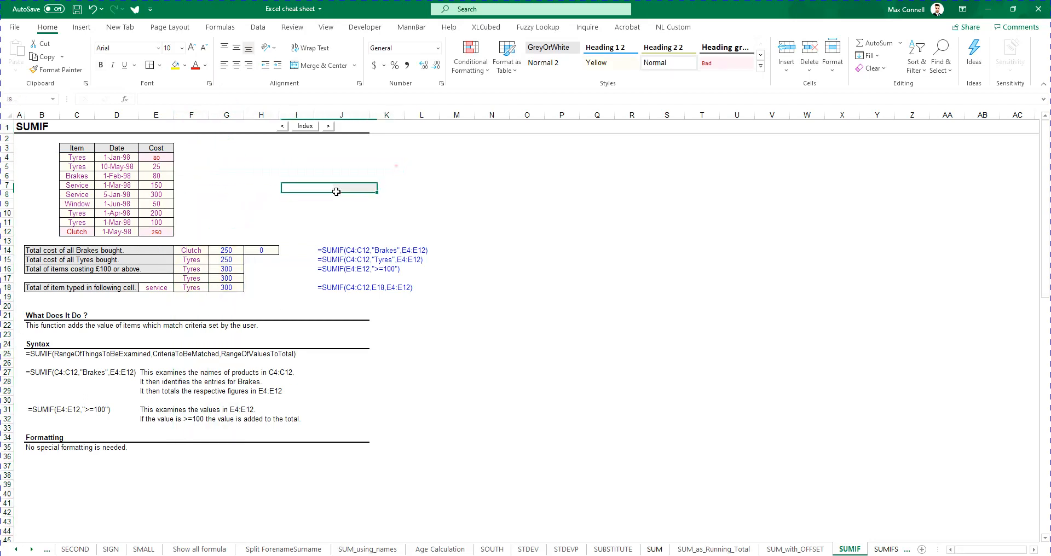
Step: Fill G14's SUMIF formula down to G18 and check which cell the criterion in G15 refers to
left_click(232, 251)
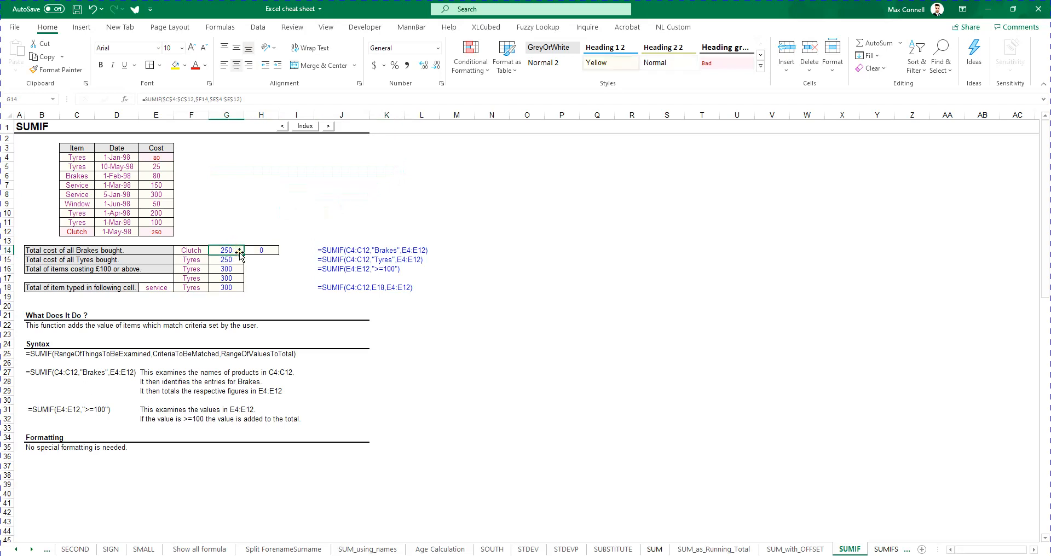
left_click_drag(245, 253, 244, 289)
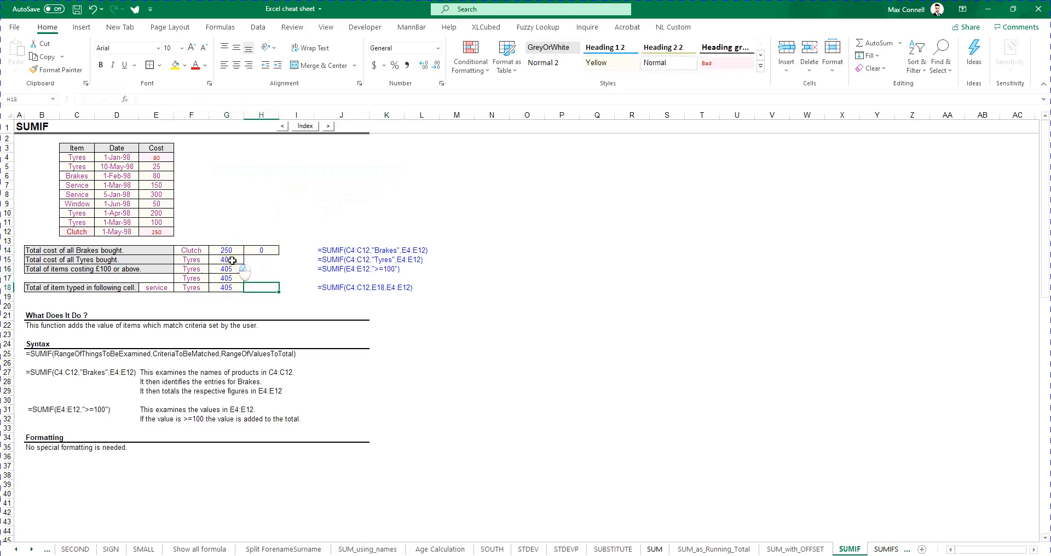
double_click(214, 262)
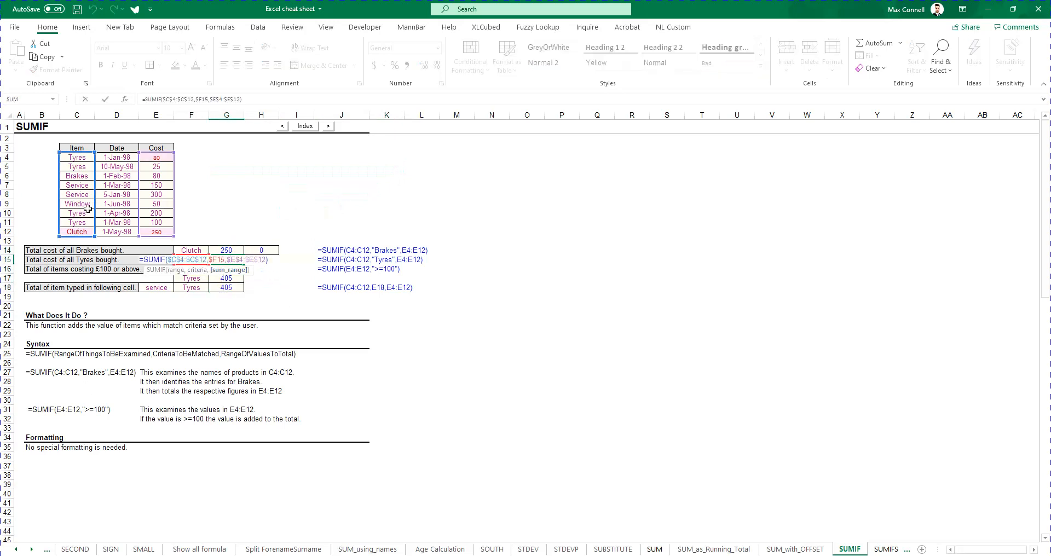
left_click(197, 270)
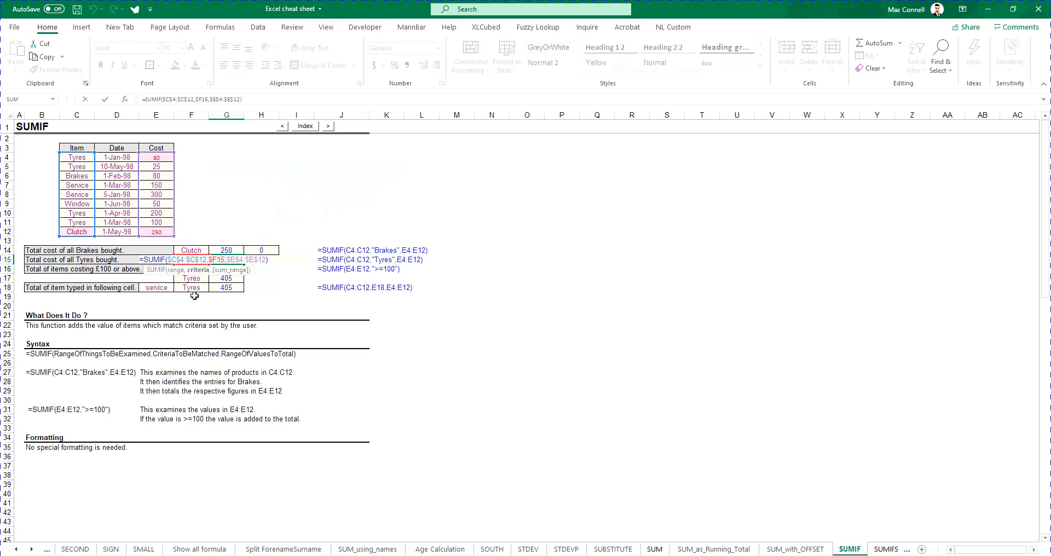
key("Escape")
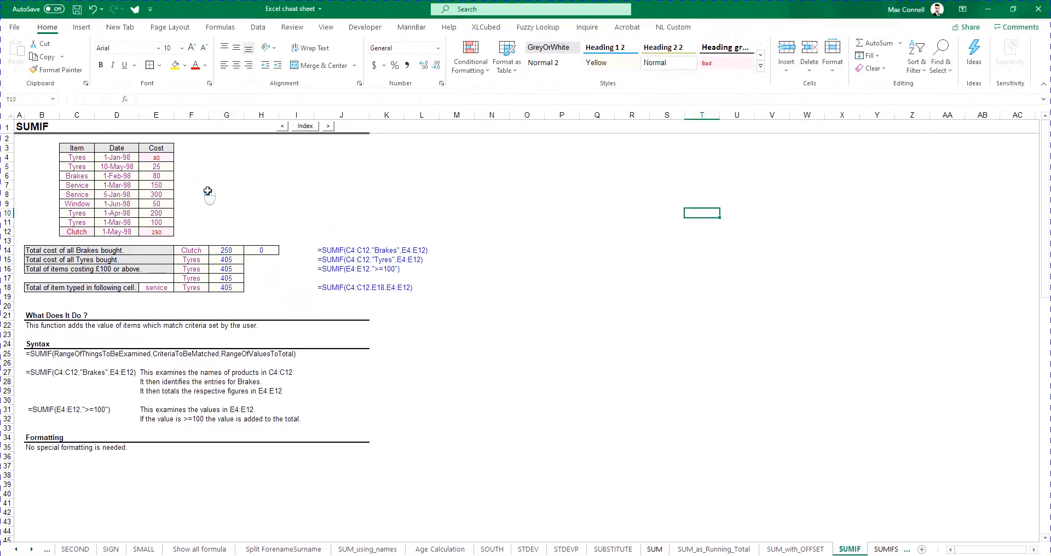
Step: Examine the ranges and the column-locked criterion reference in G14's SUMIF formula
left_click(248, 248)
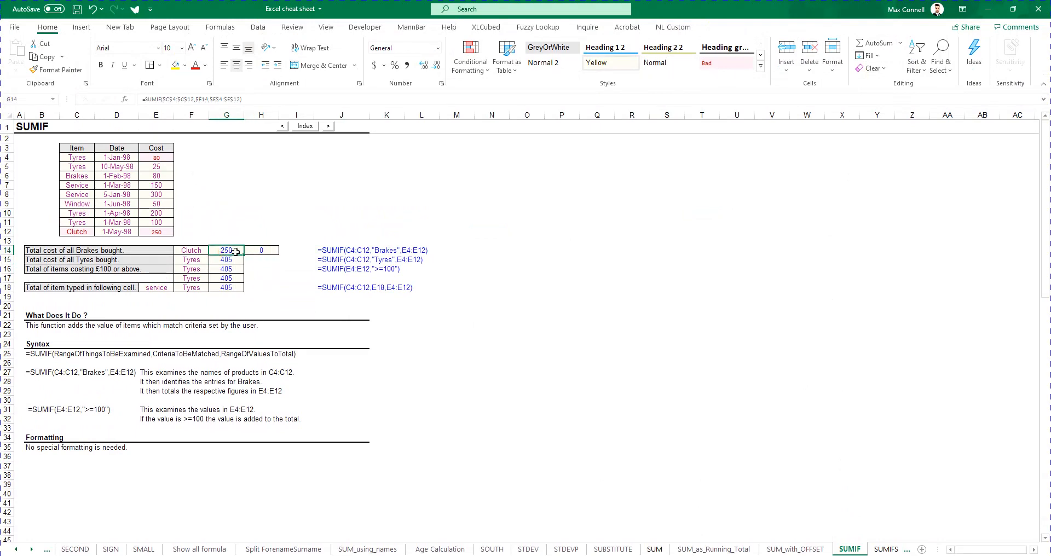
double_click(228, 249)
key("Escape")
left_click(219, 235)
left_click(226, 250)
double_click(227, 250)
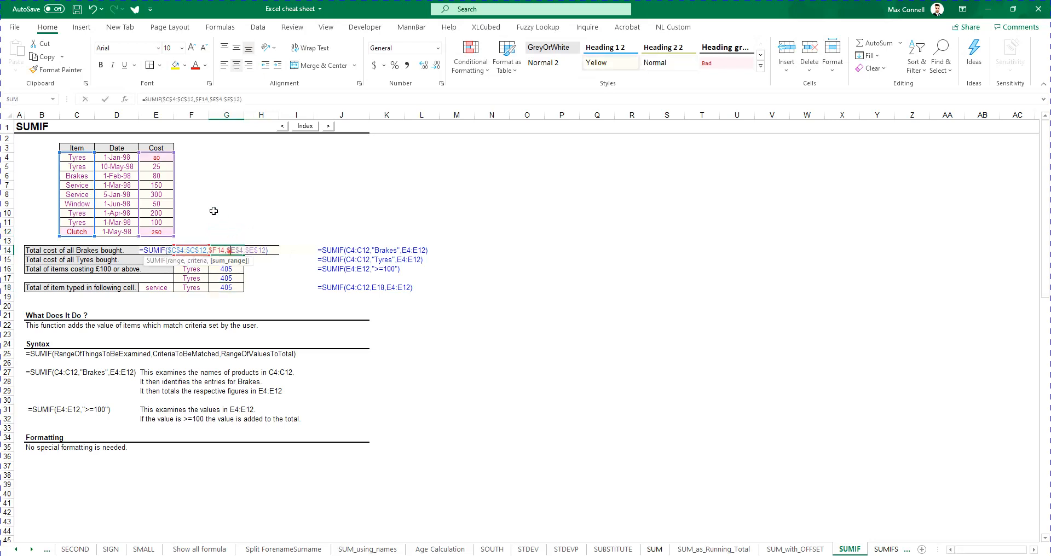
key("Escape")
Step: Replace the Cost header in E3 with Jan
left_click(164, 149)
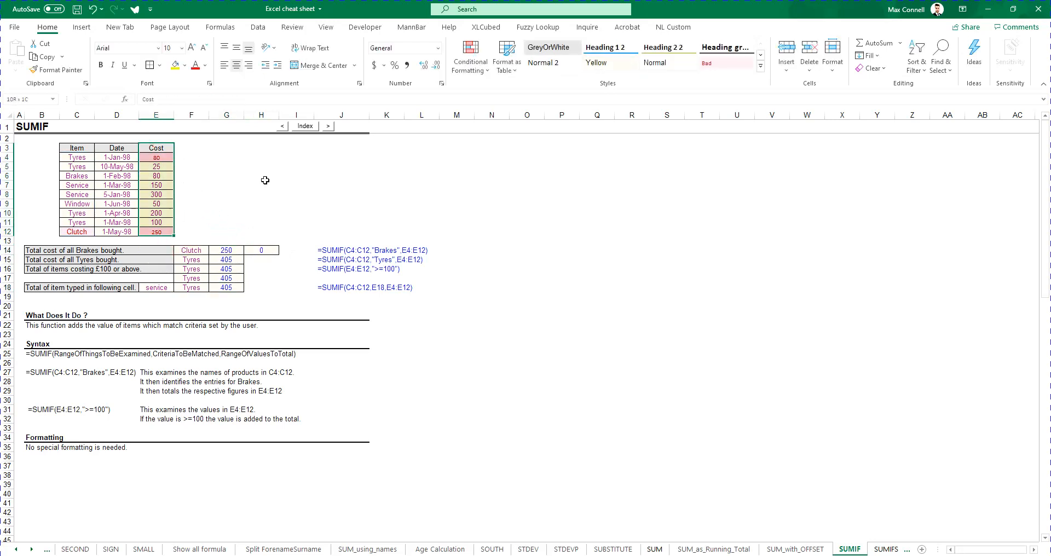
type("Jan")
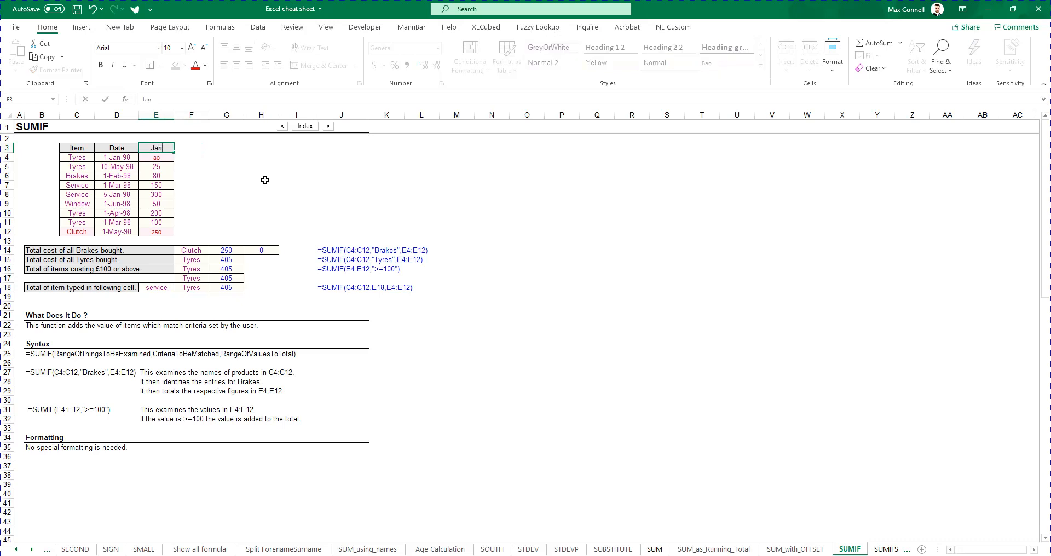
key("Return")
Step: Copy the Jan column with its header, E3:E12, into the adjacent column starting at F3
key("shift+Down")
key("shift+Down")
key("shift+Down")
key("shift+Down")
key("shift+Down")
key("shift+Down")
key("shift+Down")
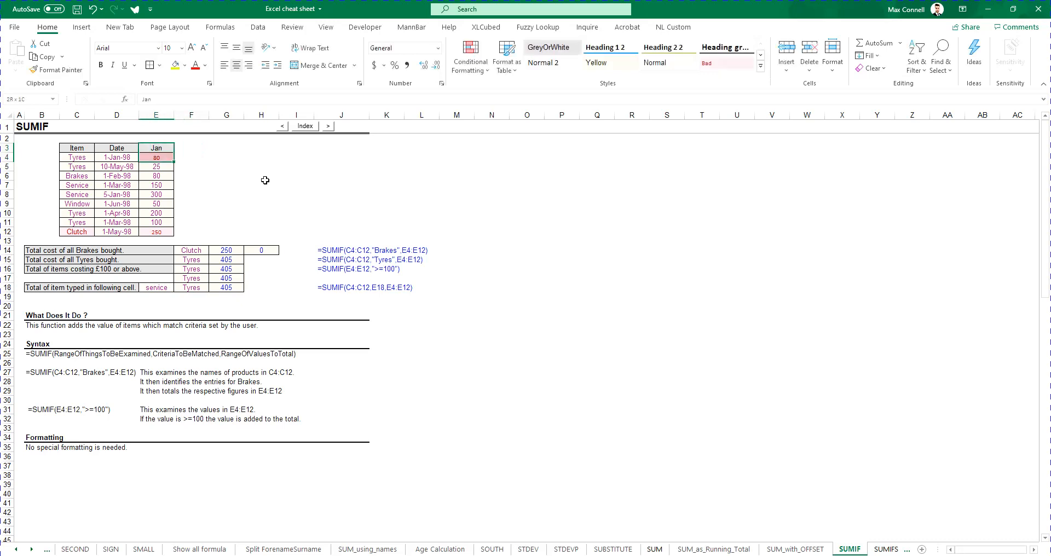
key("shift+Down")
key("ctrl+c")
key("Right")
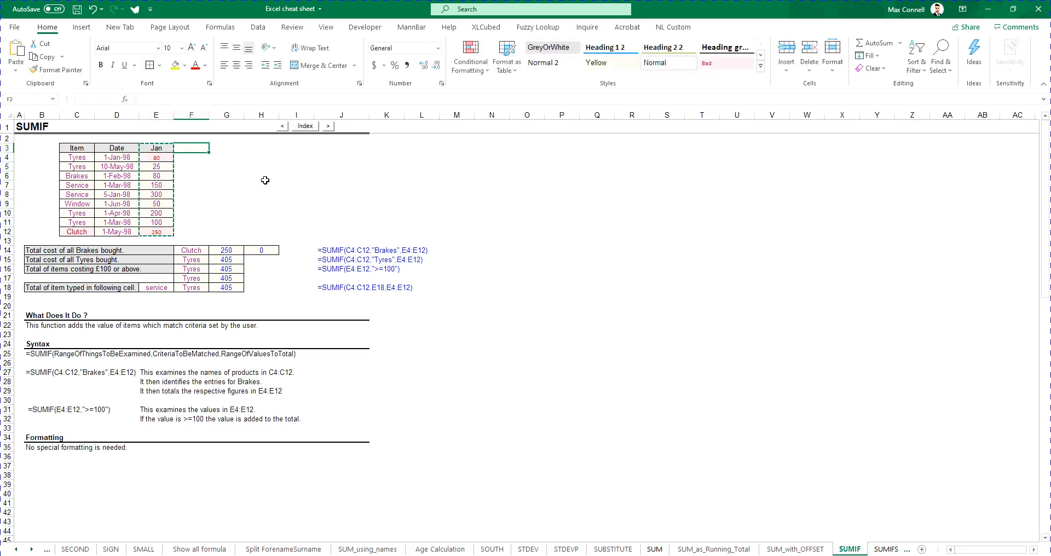
key("ctrl+v")
key("Escape")
Step: Fill the Jan header in E3 across into F3 so the second cost column is headed Feb
key("Right")
key("Left")
key("Left")
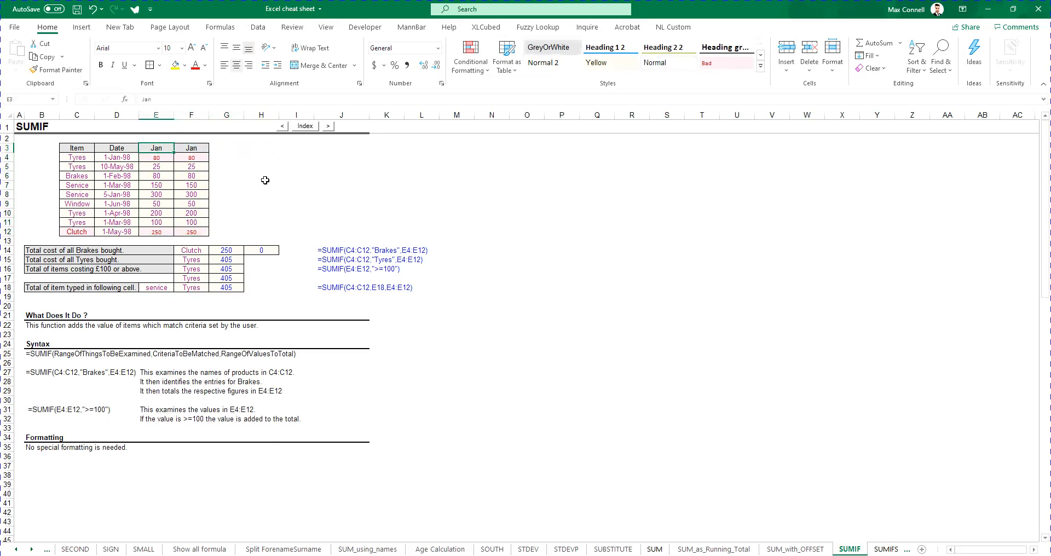
left_click_drag(175, 151, 207, 152)
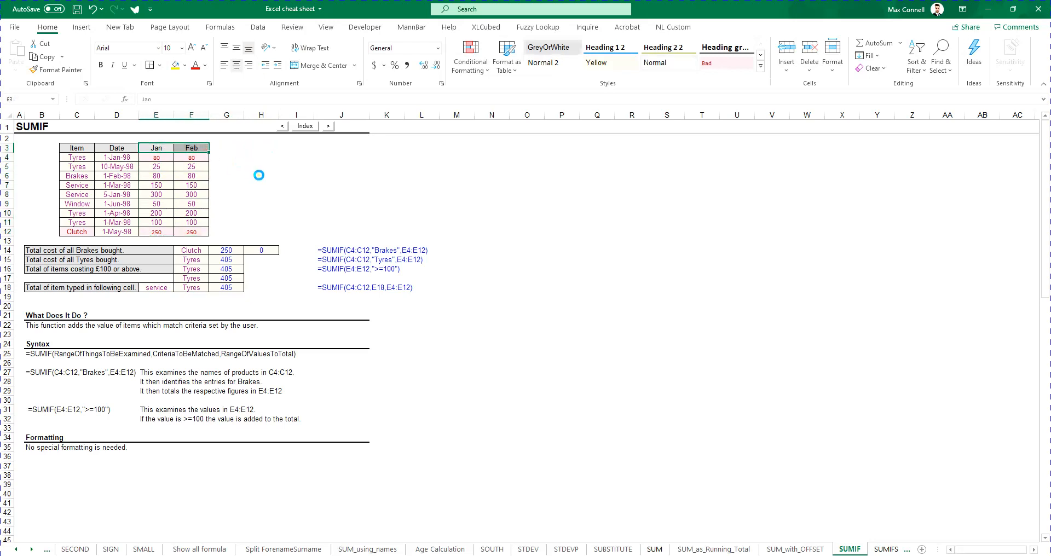
left_click(198, 163)
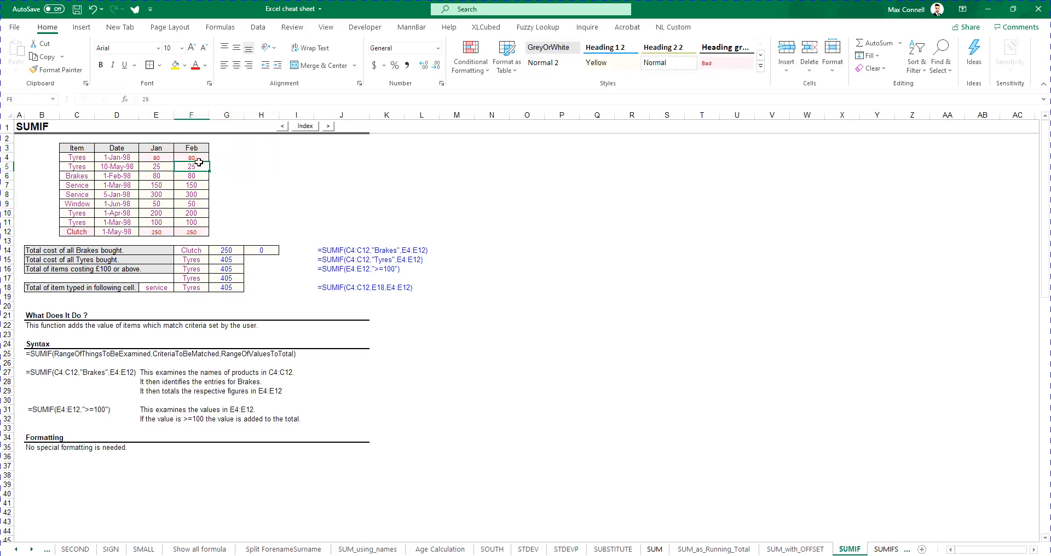
Step: Copy the Jan and Feb headers from E3:F3 into G13:H13 above the SUMIF results
left_click_drag(151, 148, 187, 147)
key("ctrl+c")
left_click(219, 240)
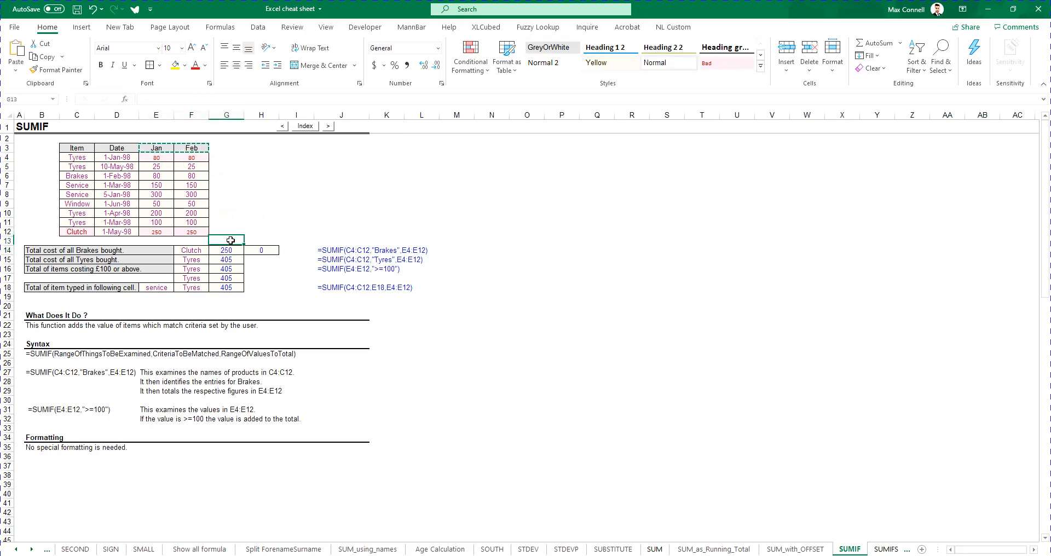
key("ctrl+v")
Step: Enter =RANDBETWEEN(0,100) in F4 and fill it down the Feb column to F12
left_click(168, 160)
left_click(196, 158)
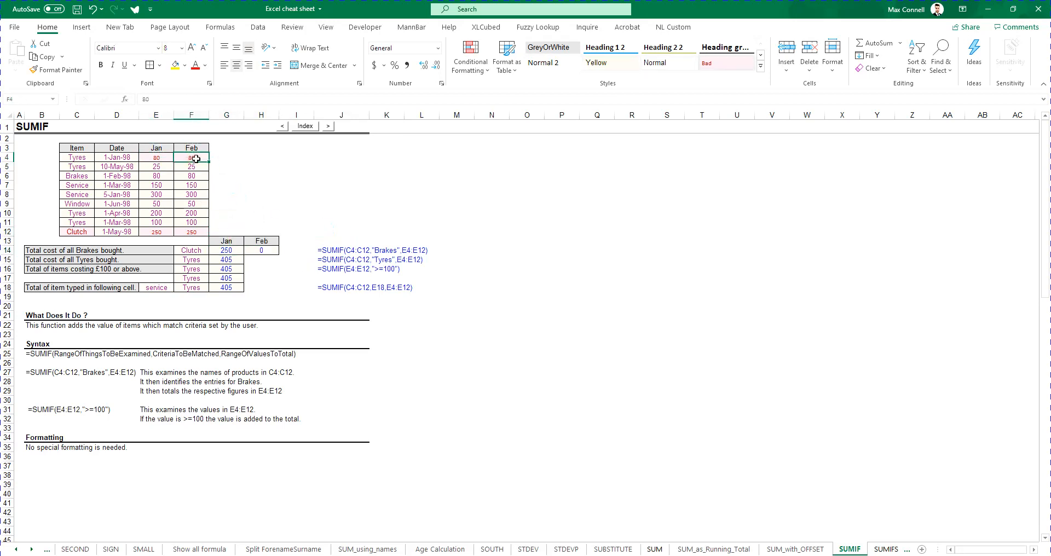
type("=randbe")
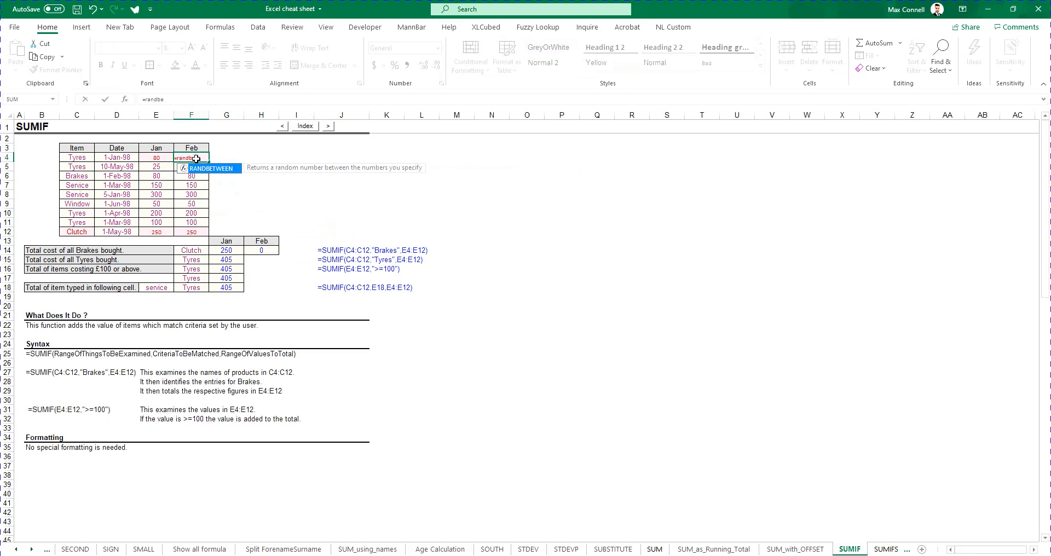
type("tween(0,100")
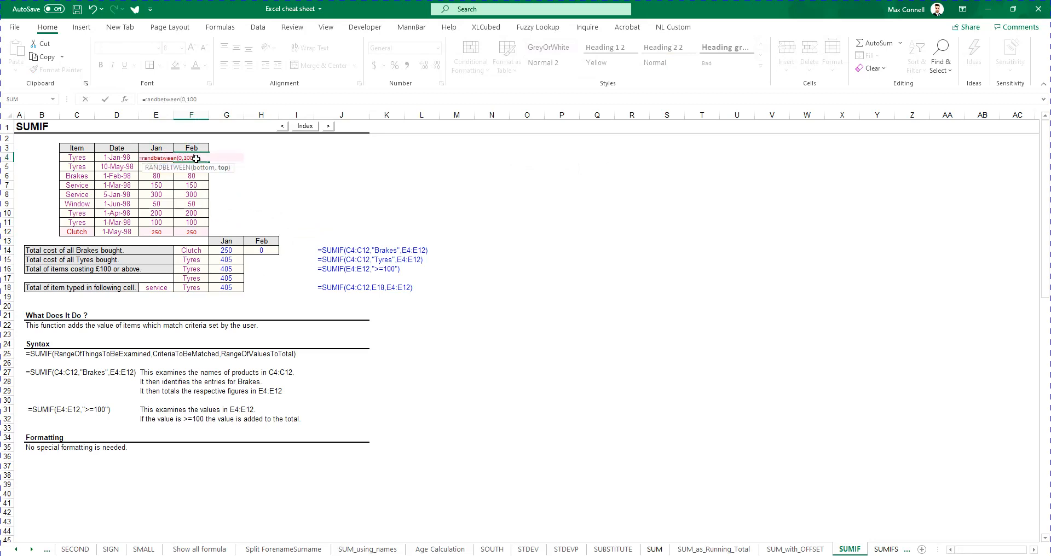
key("ctrl+Return")
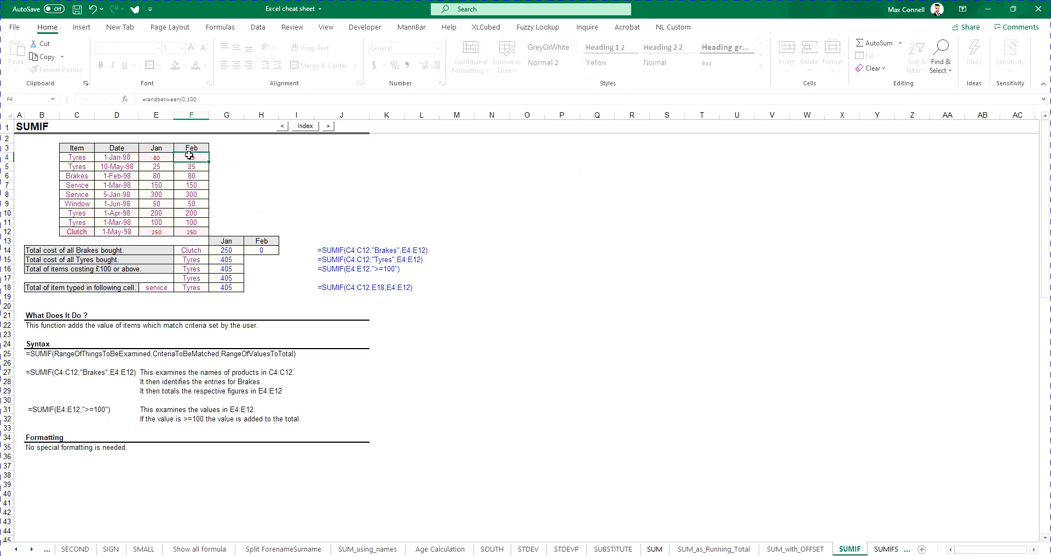
left_click_drag(208, 163, 215, 234)
Step: Clear the conditional formatting rules from the Jan and Feb costs in E4:F12
left_click_drag(156, 158, 207, 233)
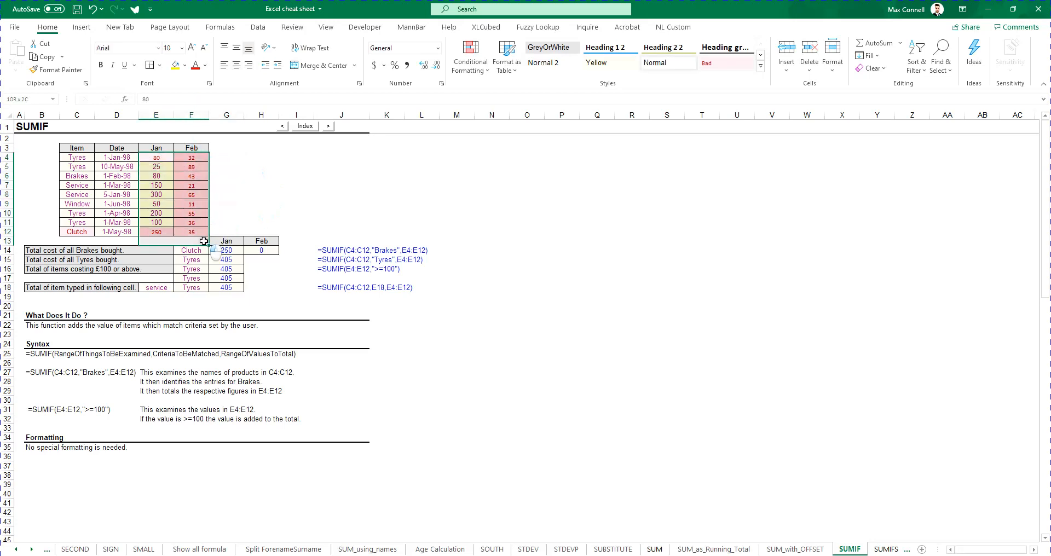
left_click(474, 71)
mouse_move(570, 237)
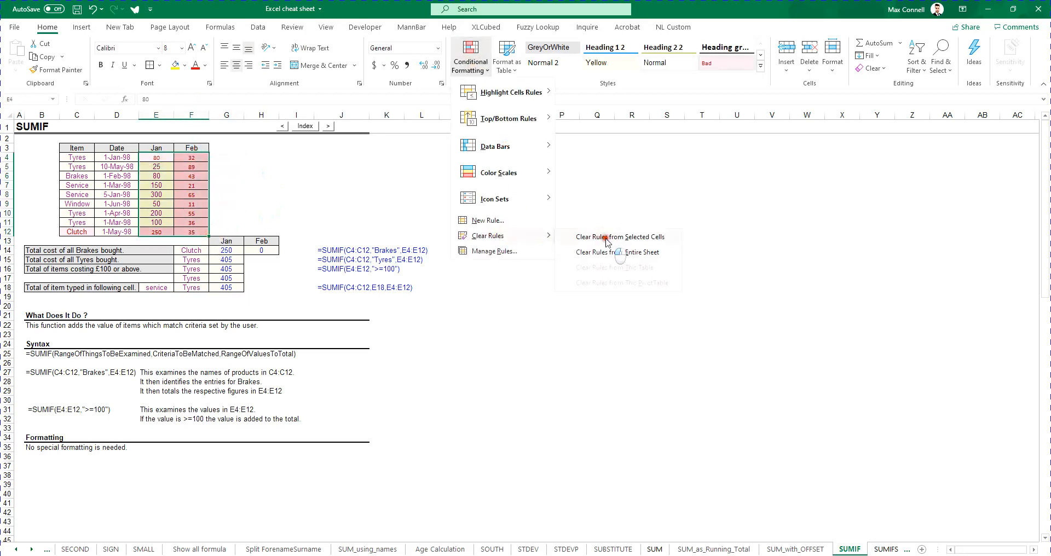
left_click(608, 237)
left_click(261, 157)
left_click(296, 175)
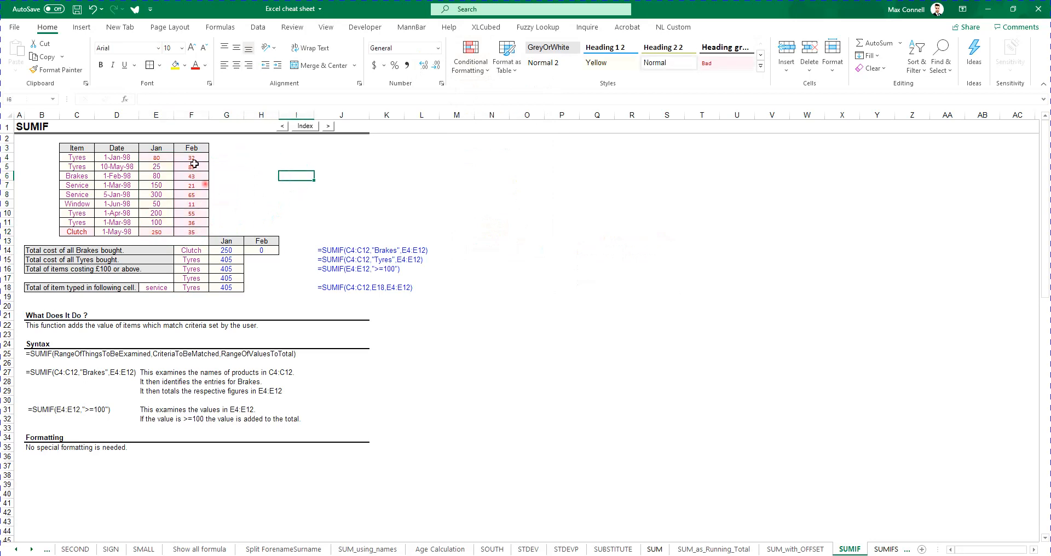
Step: Apply the cell formatting of E6 to all Jan and Feb costs in E4:F12 with Format Painter
left_click(156, 175)
left_click(59, 70)
left_click_drag(156, 158, 209, 233)
left_click(265, 176)
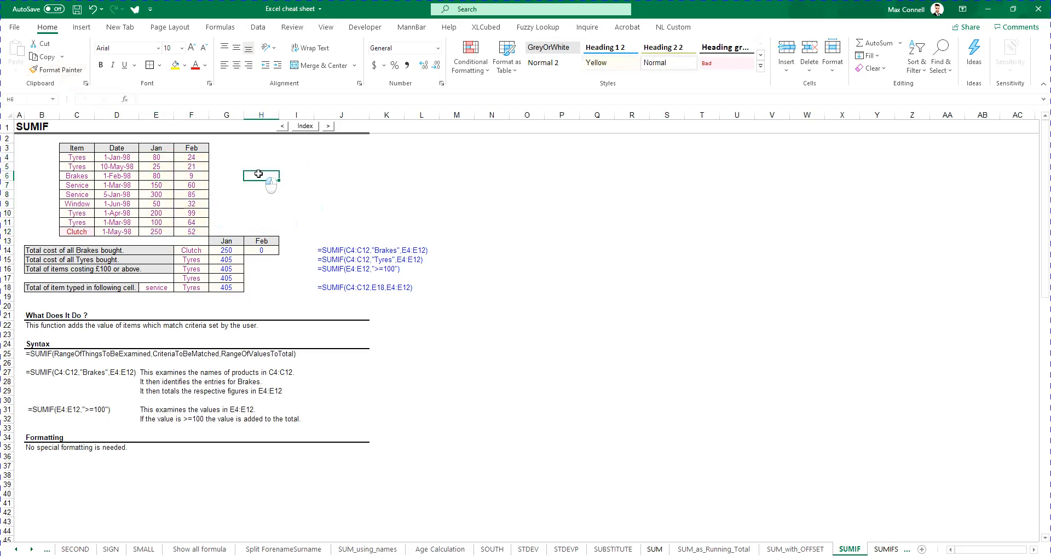
left_click(199, 149)
left_click(153, 146)
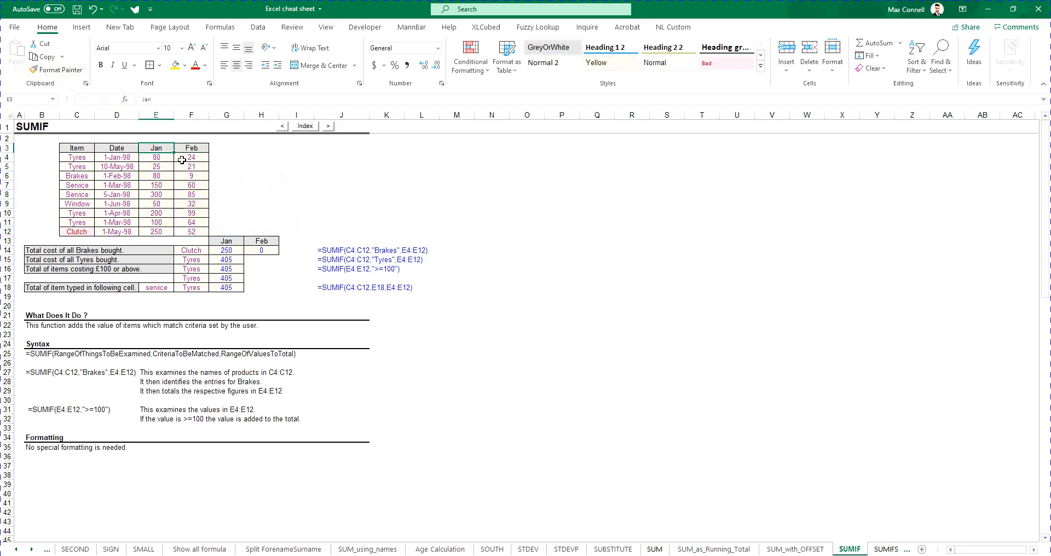
left_click(187, 150)
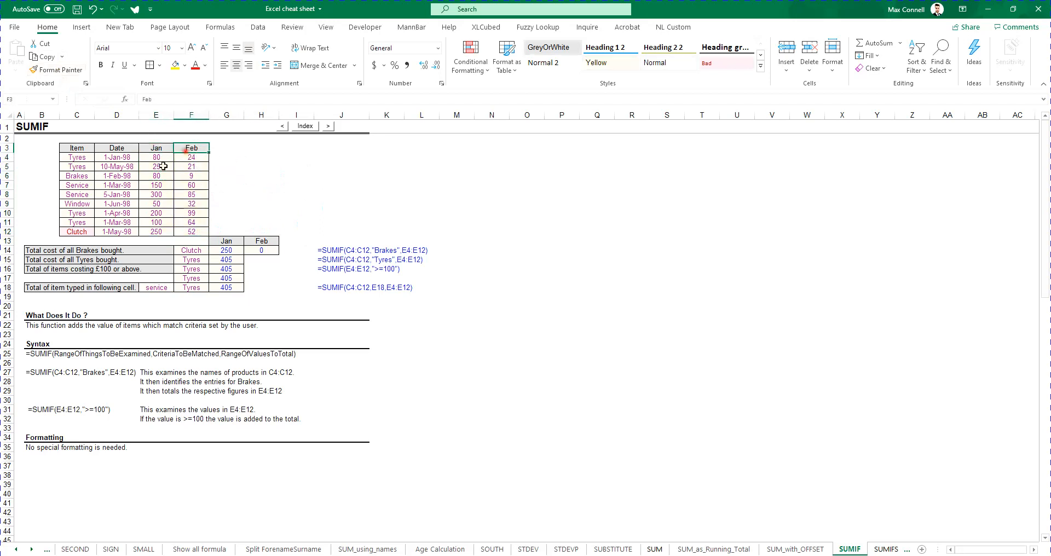
left_click(415, 167)
left_click(316, 223)
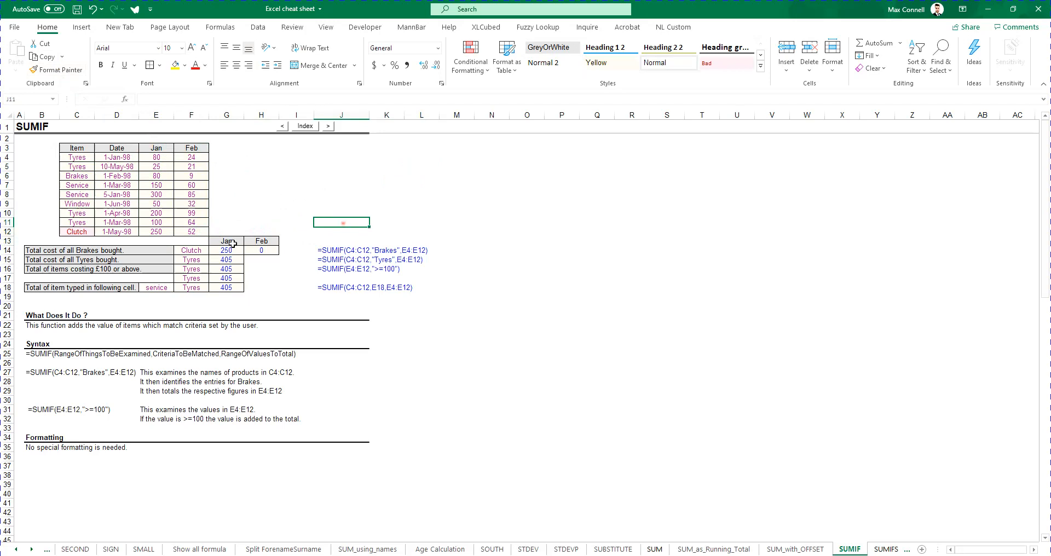
Step: Enter the label sum in F13 beside the Jan and Feb result headers
left_click(204, 241)
type("sum")
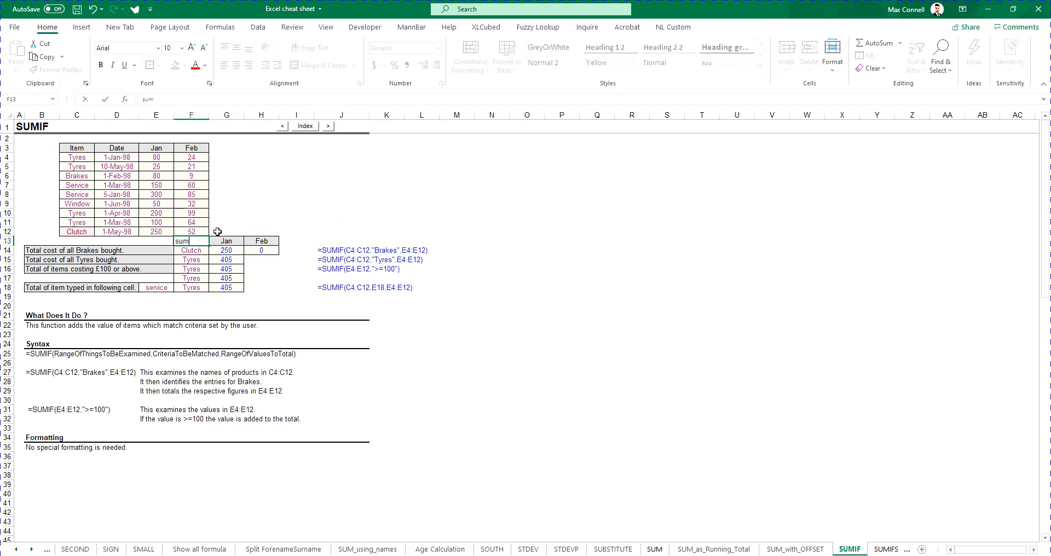
key("Return")
Step: Make every reference in the G14 formula relative, as =SUMIF(C4:C12,F14,E4:E12)
left_click(234, 253)
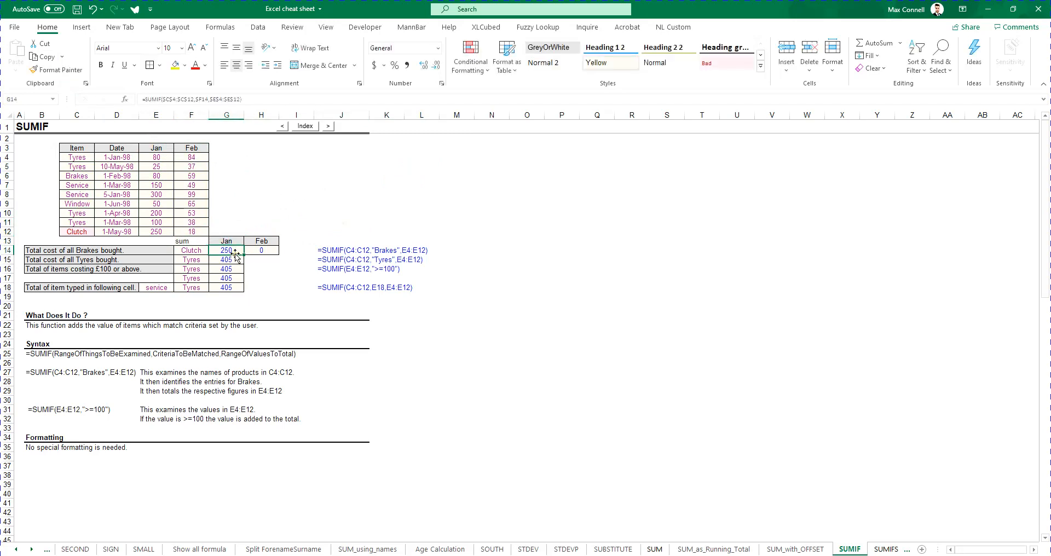
key("ctrl+Down")
double_click(235, 251)
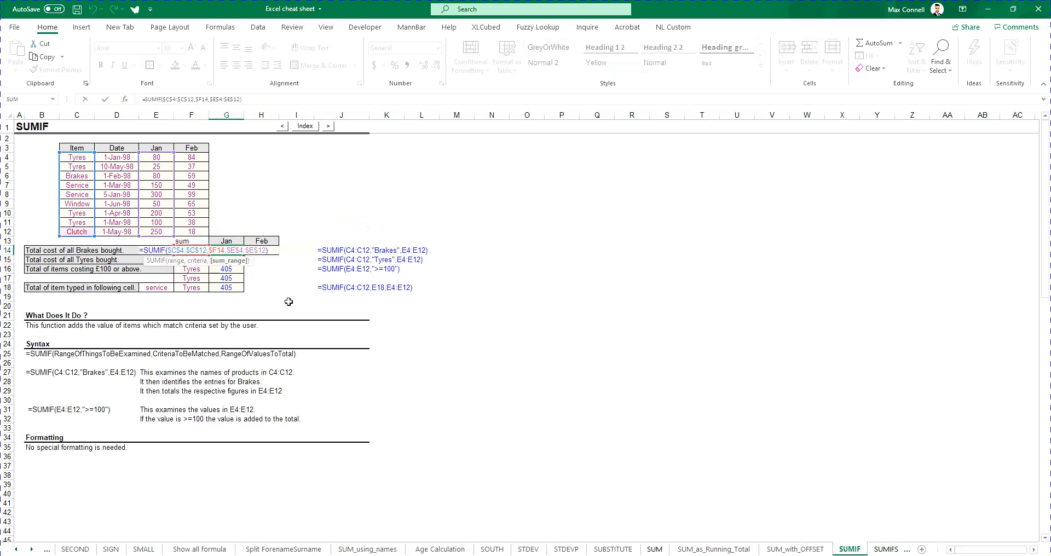
key("Escape")
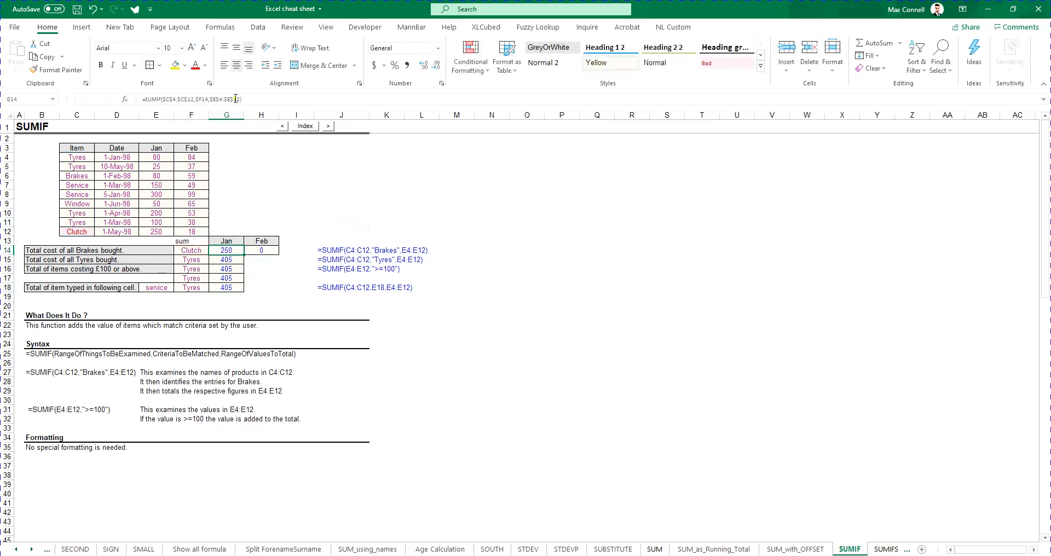
left_click(142, 100)
key("F4")
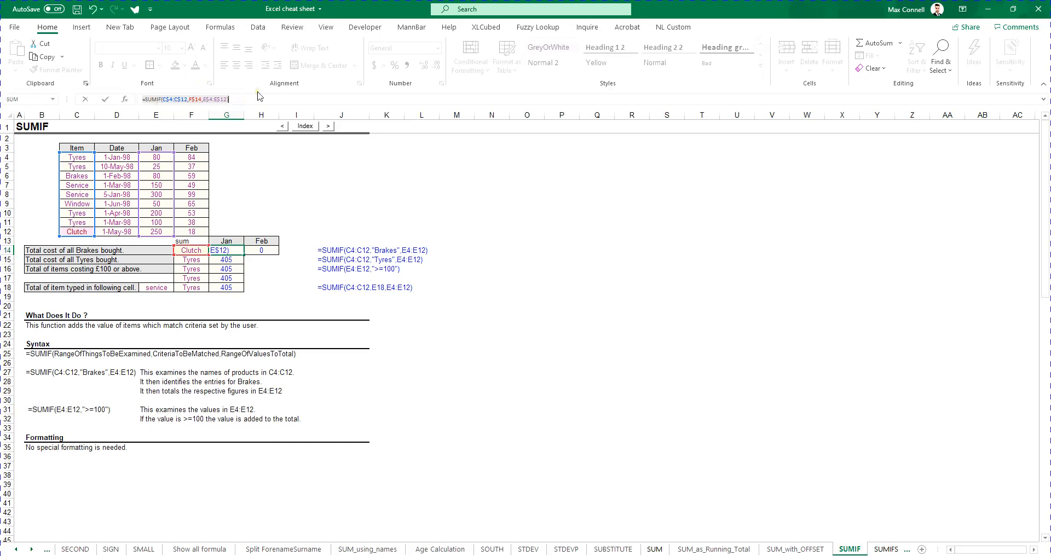
key("F4")
key("F4")
key("ctrl+Return")
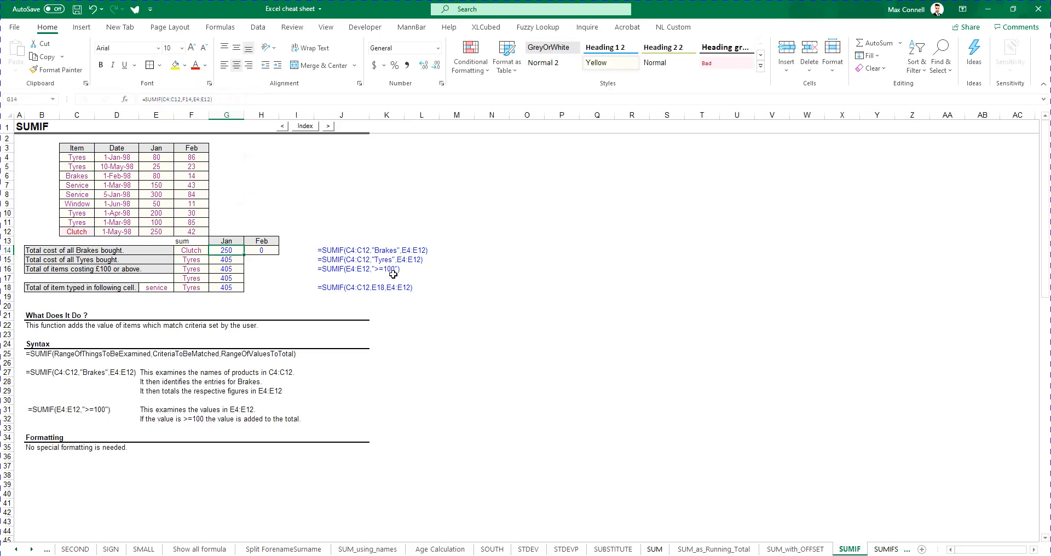
Step: Make the item range in the G14 SUMIF formula fully absolute as $C$4:$C$12
double_click(240, 251)
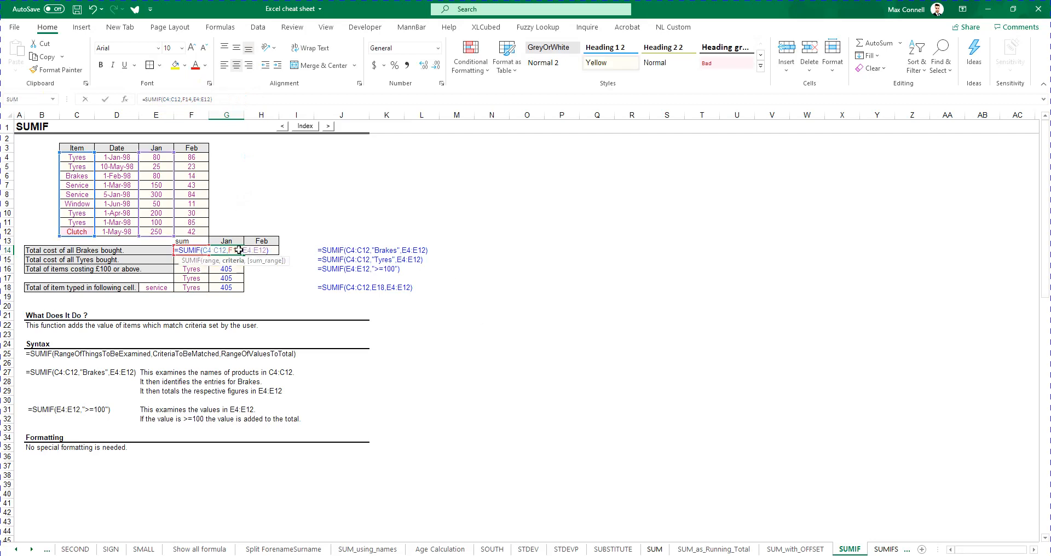
key("ctrl+Return")
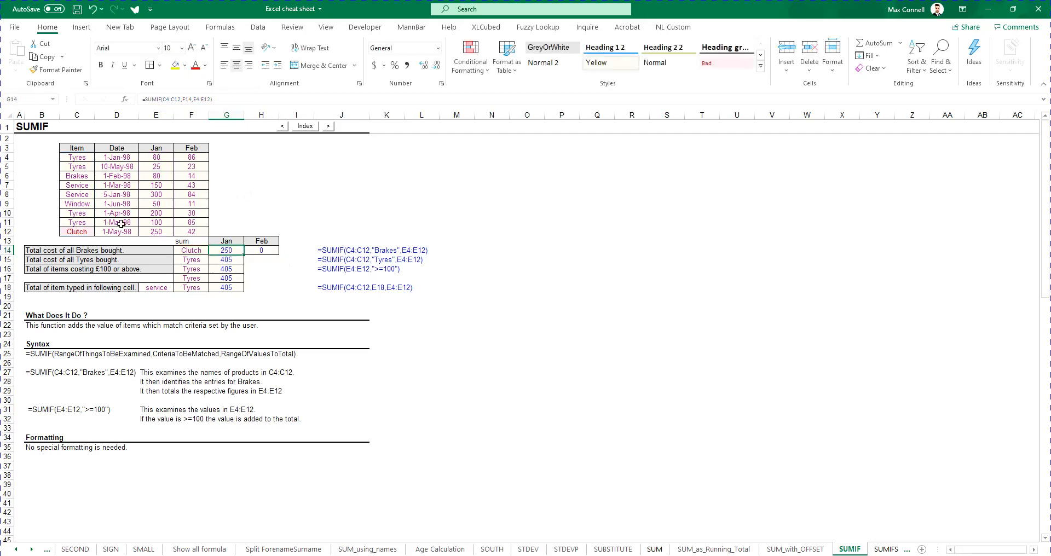
double_click(230, 251)
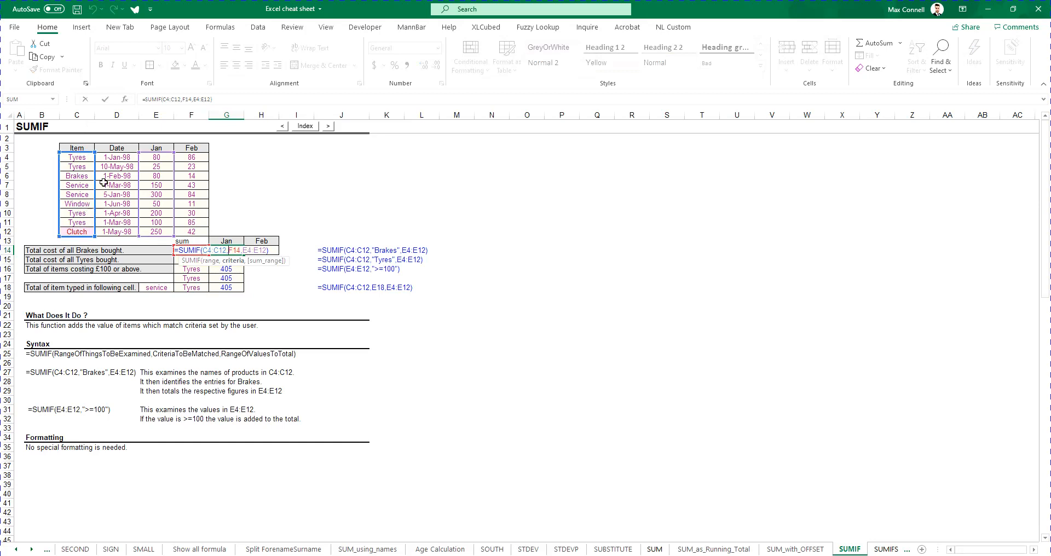
left_click(174, 100)
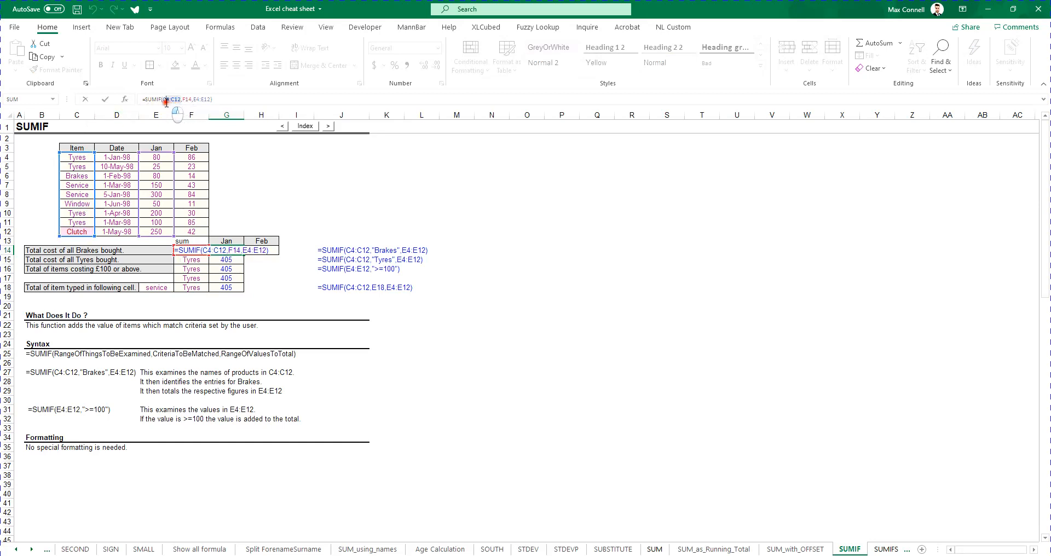
left_click_drag(181, 100, 163, 100)
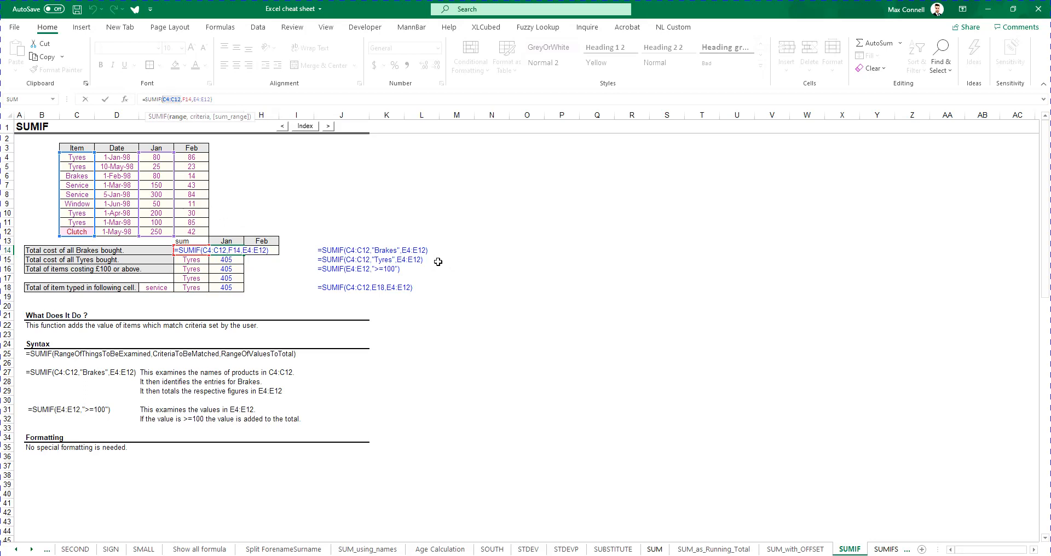
key("F4")
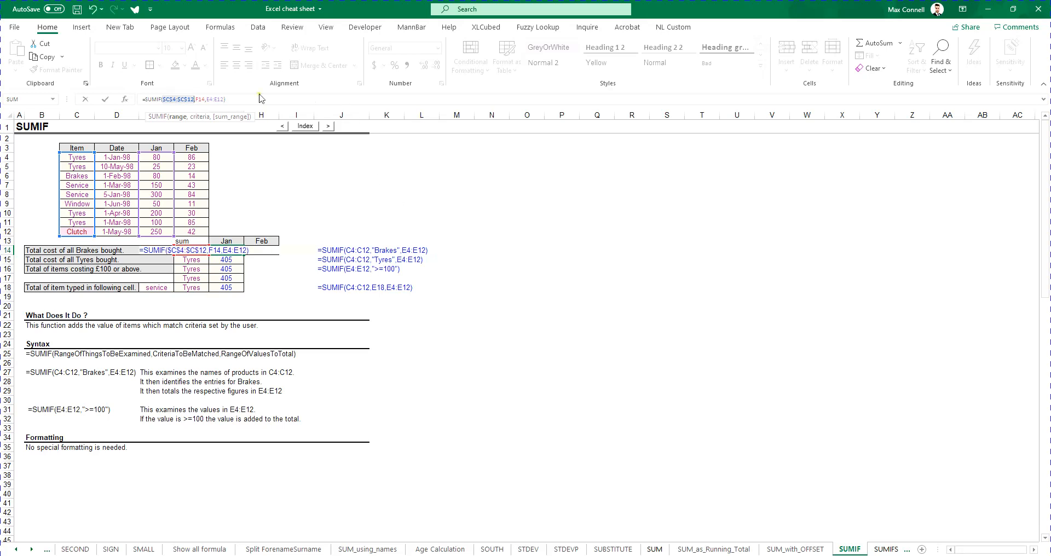
Step: Lock only the column of the criteria reference in G14 as $F14 and commit the formula
left_click(202, 100)
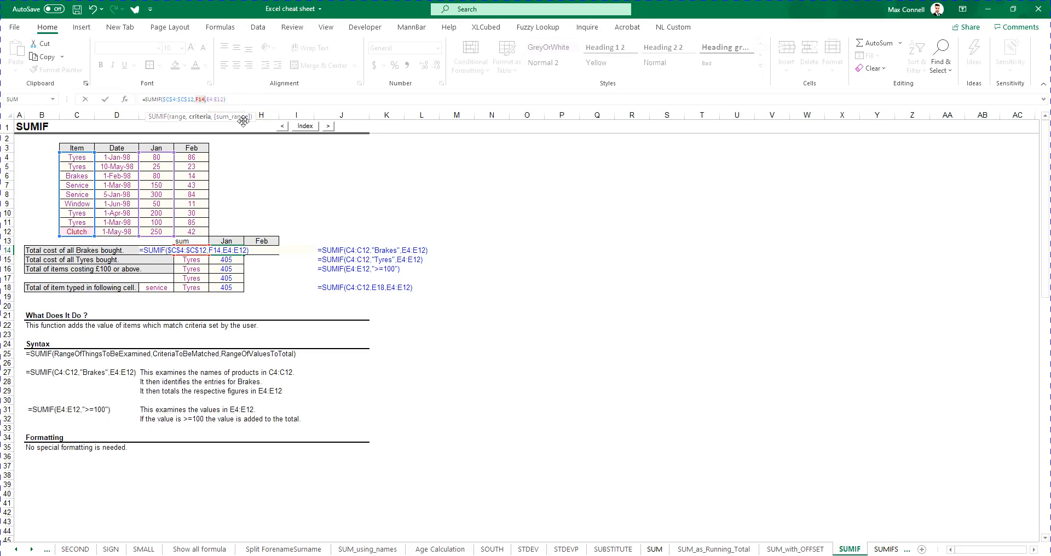
key("F4")
key("F4")
key("Return")
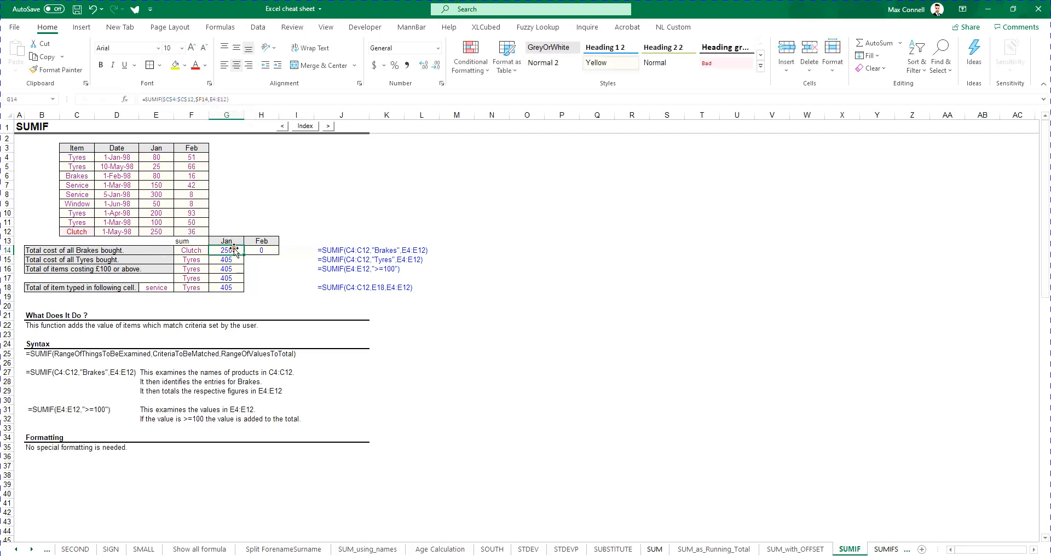
Step: Lock only the rows of the sum range in the G14 formula as E$4:E$12
double_click(235, 251)
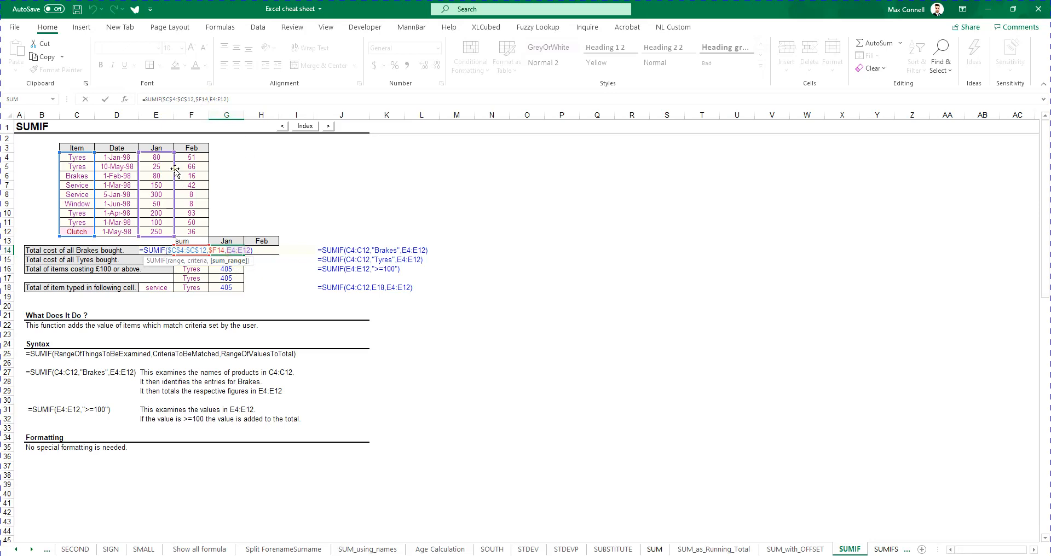
left_click_drag(214, 98, 226, 99)
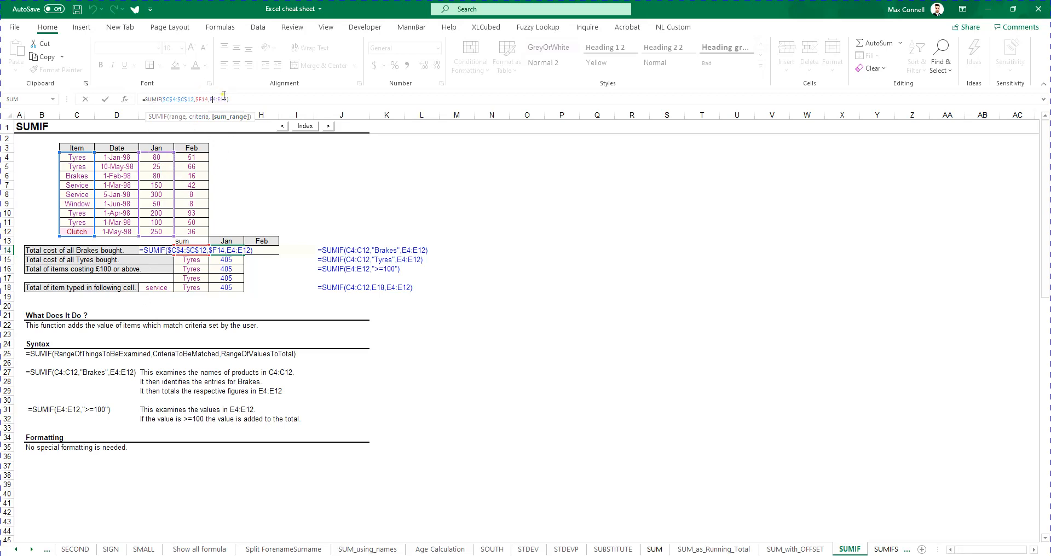
left_click_drag(226, 99, 210, 100)
key("F4")
mouse_move(173, 170)
left_mouse_down()
mouse_move(194, 158)
mouse_move(167, 167)
left_mouse_up()
key("ctrl+Return")
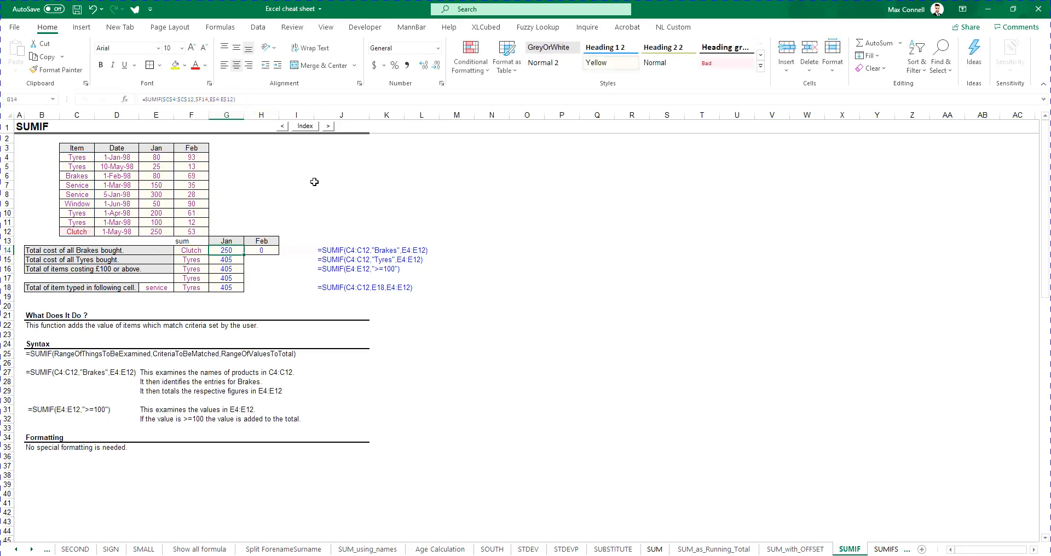
Step: Copy the G14 formula into H14 and fill both formulas down through row 18
key("ctrl+c")
left_click(261, 251)
key("Return")
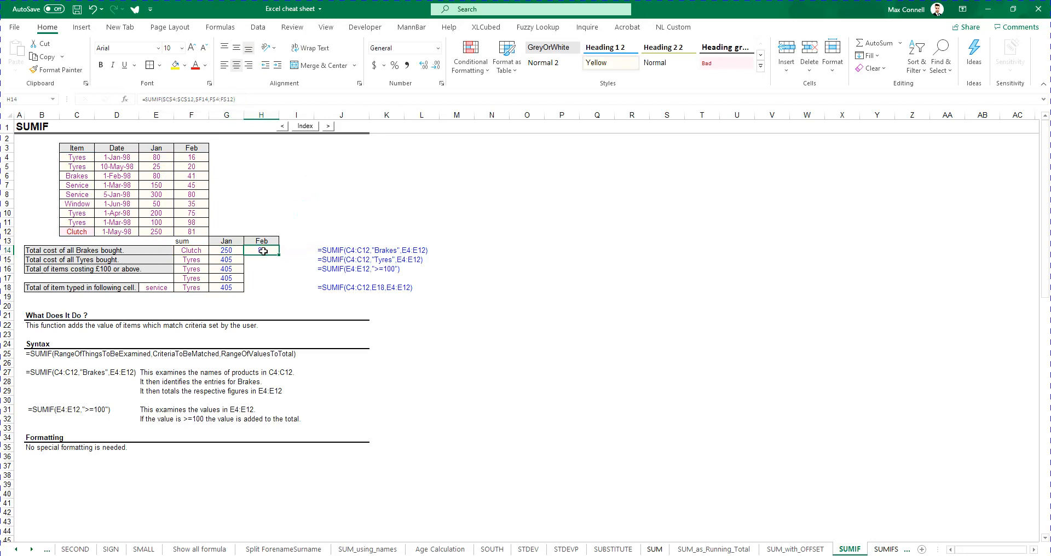
double_click(267, 251)
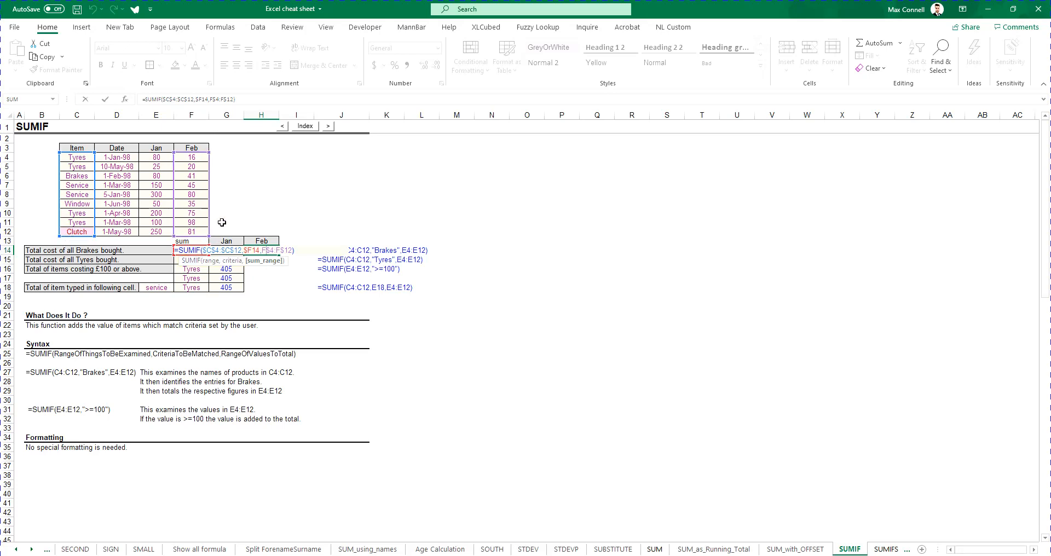
key("ctrl+Return")
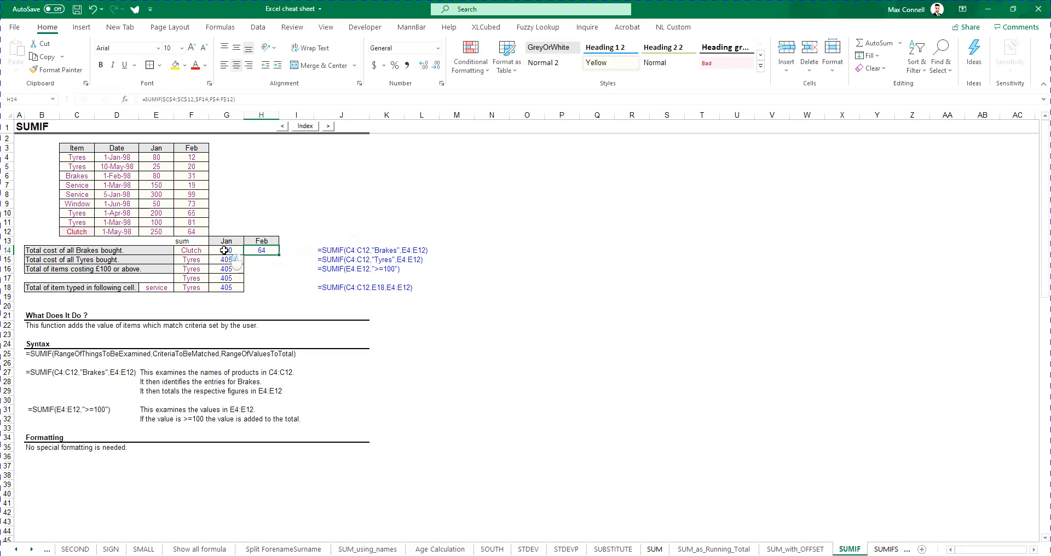
left_click_drag(225, 251, 259, 294)
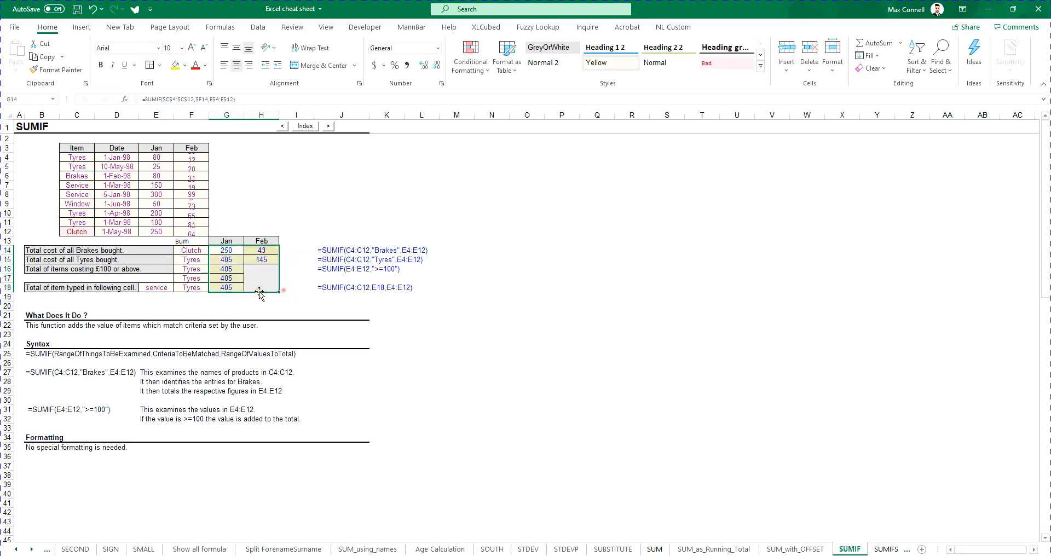
key("ctrl+d")
Step: Copy Service and Window from C8:C9 into criteria cells F16:F17, and Service from C7 into F18
left_click_drag(76, 194, 76, 204)
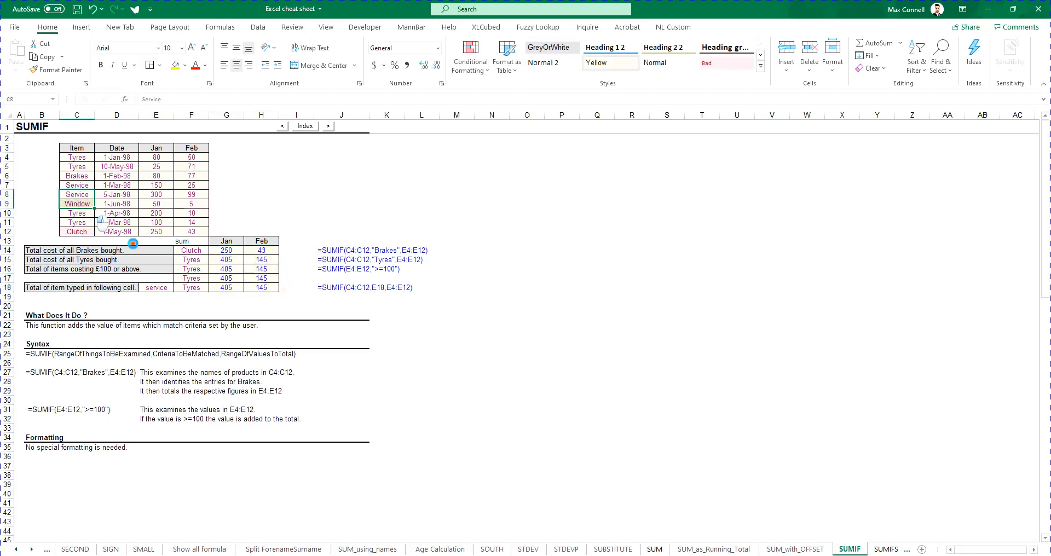
key("ctrl+c")
left_click(191, 269)
key("ctrl+v")
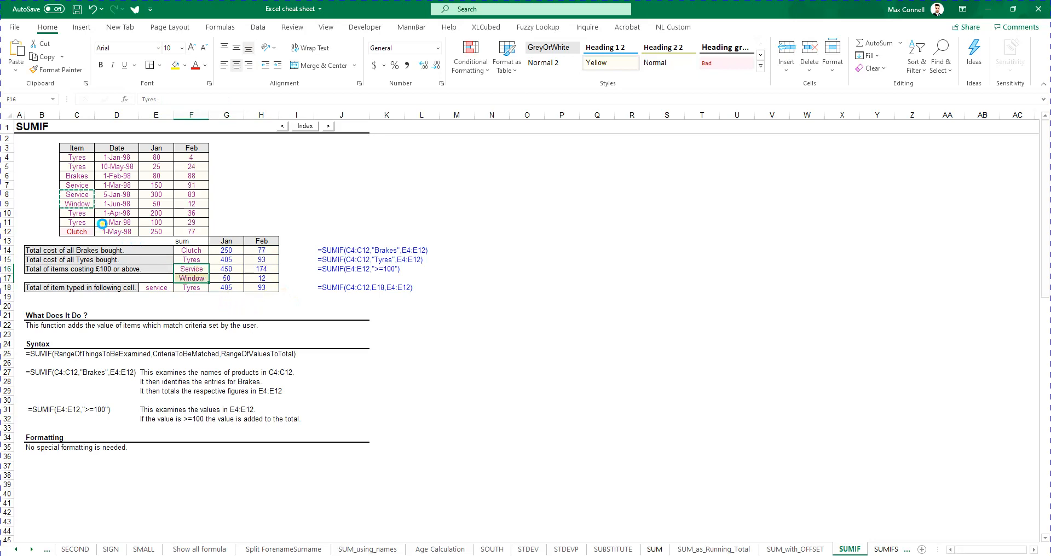
left_click(77, 185)
key("ctrl+c")
left_click(200, 287)
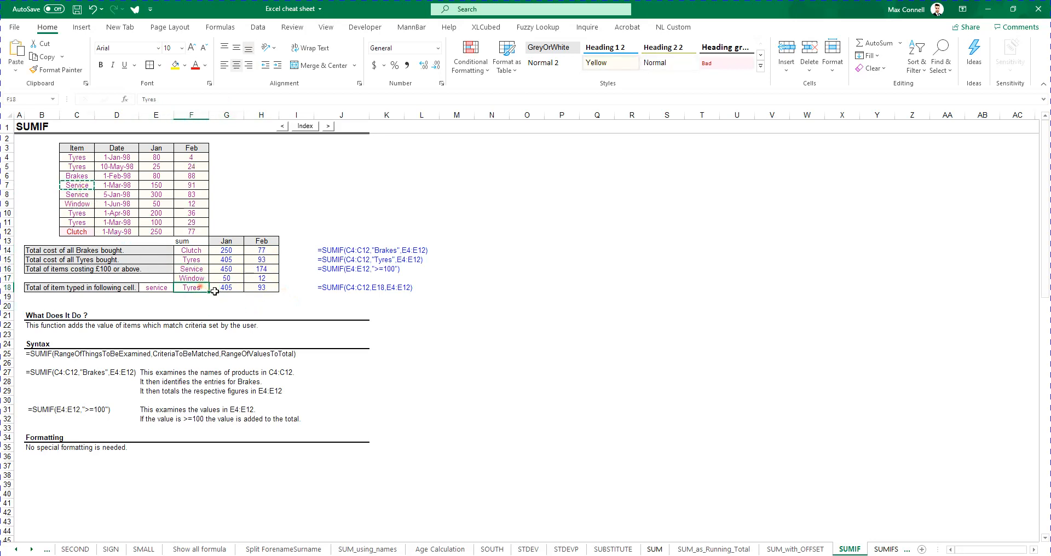
key("ctrl+v")
key("Escape")
Step: Inspect the references in the copied Jan and Feb SUMIF formulas for Tyres in G15 and H15
left_click(272, 259)
left_click(224, 253)
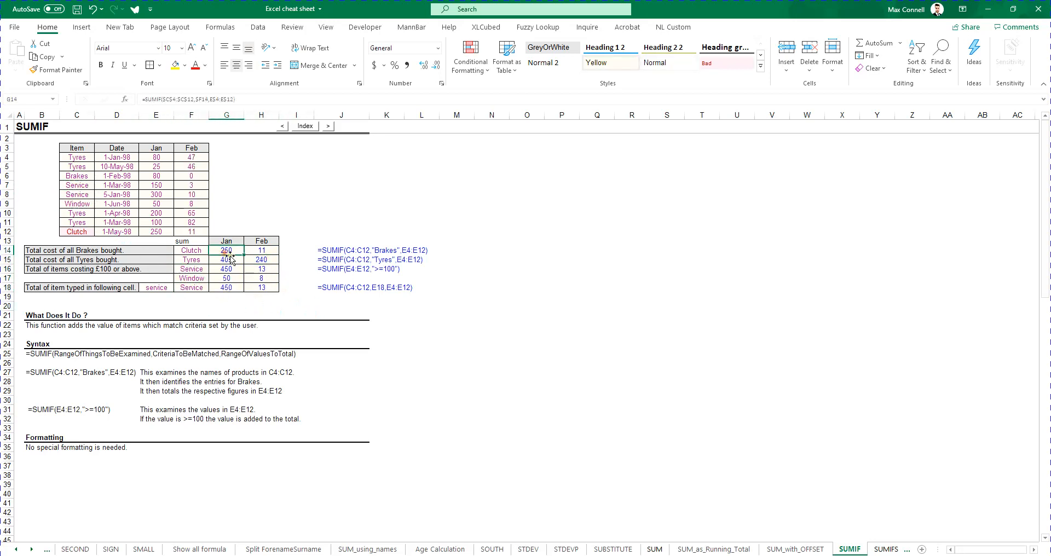
double_click(230, 259)
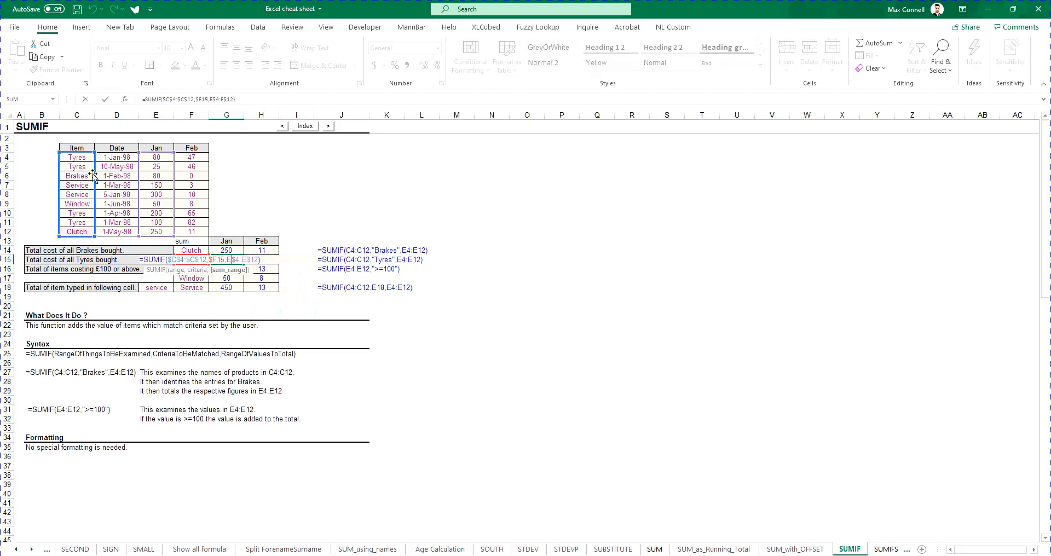
key("Escape")
left_click(261, 261)
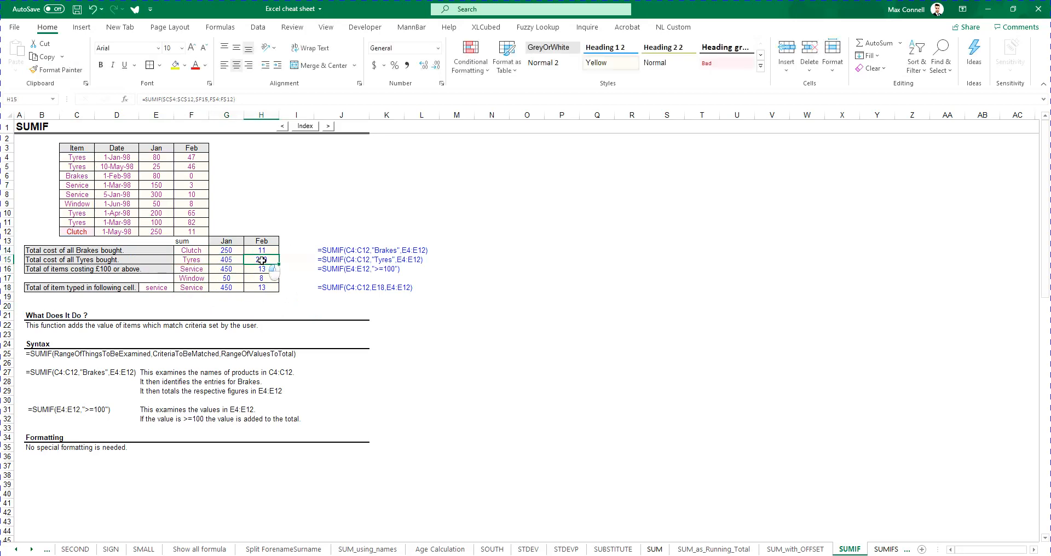
double_click(261, 261)
left_click(270, 243)
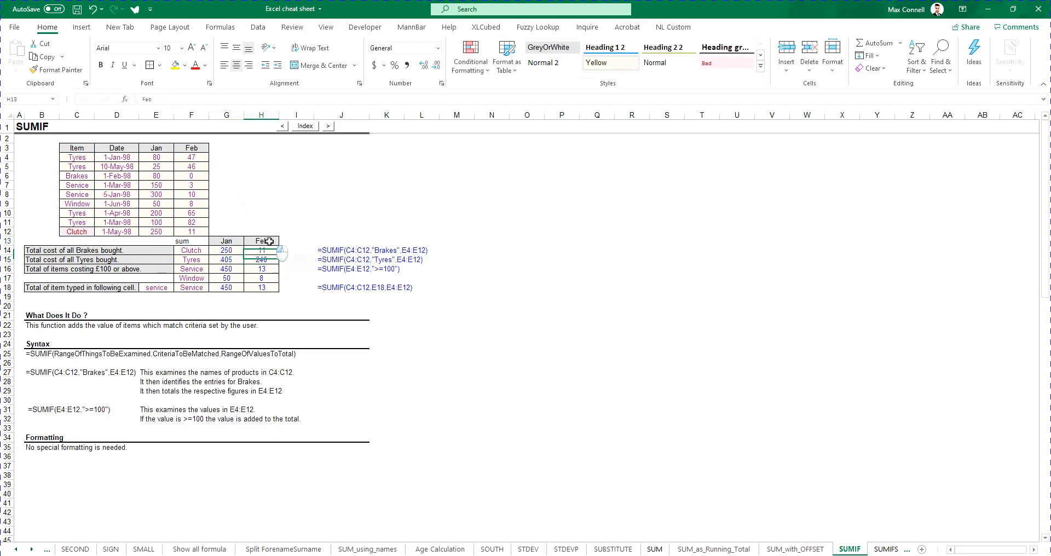
Step: Extend the cost table across to column K, filling the random costs from F4:F12 and the month headers Mar to Jul
left_click(200, 148)
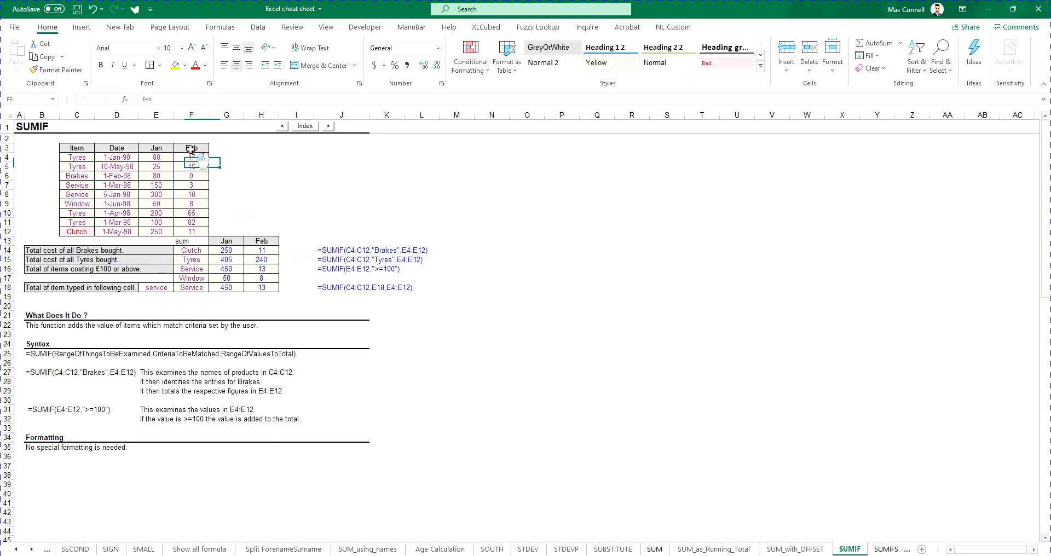
left_click_drag(209, 155, 392, 163)
left_click_drag(199, 161, 388, 232)
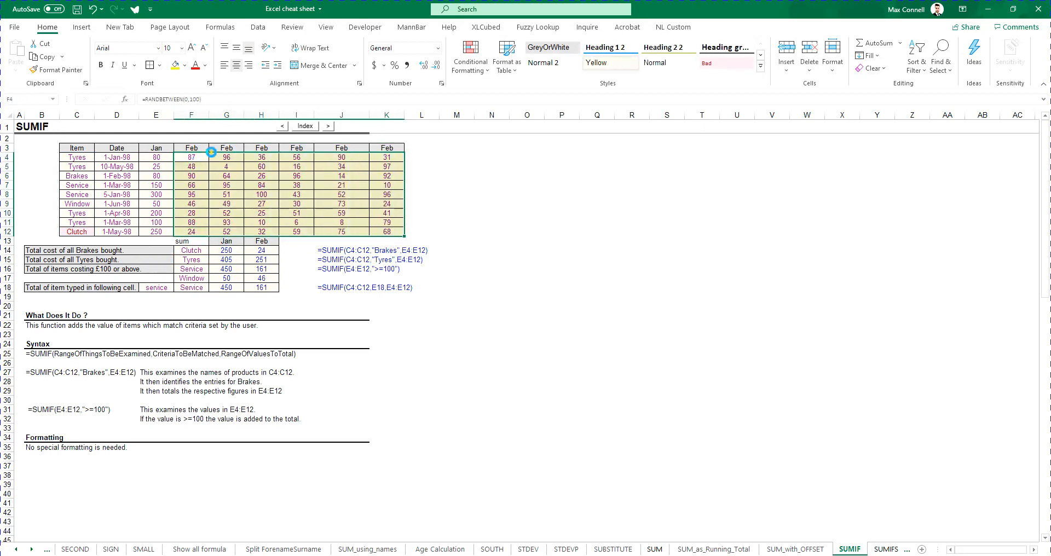
left_click(190, 149)
left_click_drag(208, 153, 418, 171)
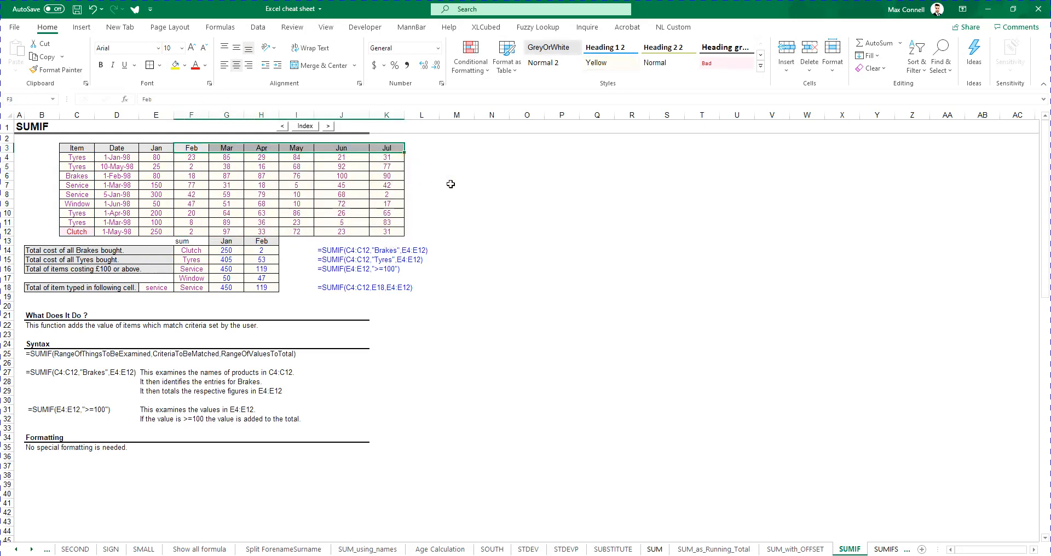
Step: Enter =G3 in I13 to link the third result header to the Mar header
left_click(296, 241)
type("=")
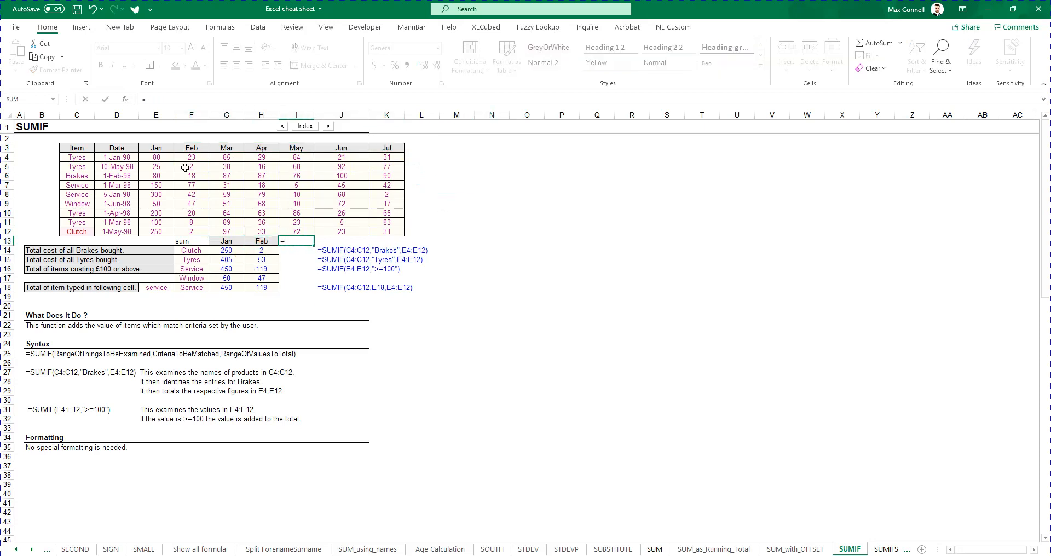
left_click(225, 148)
key("Return")
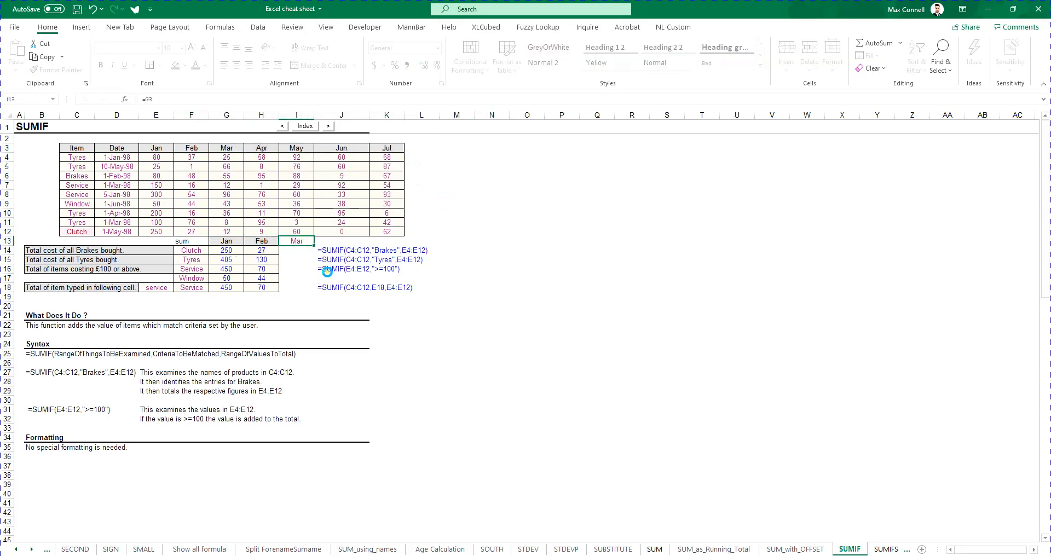
left_click(263, 241)
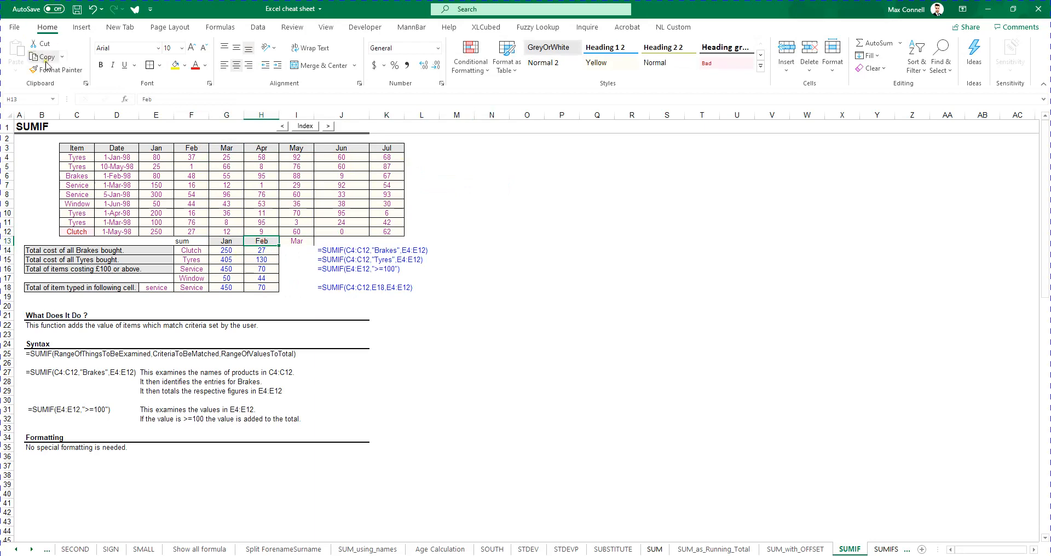
type("=")
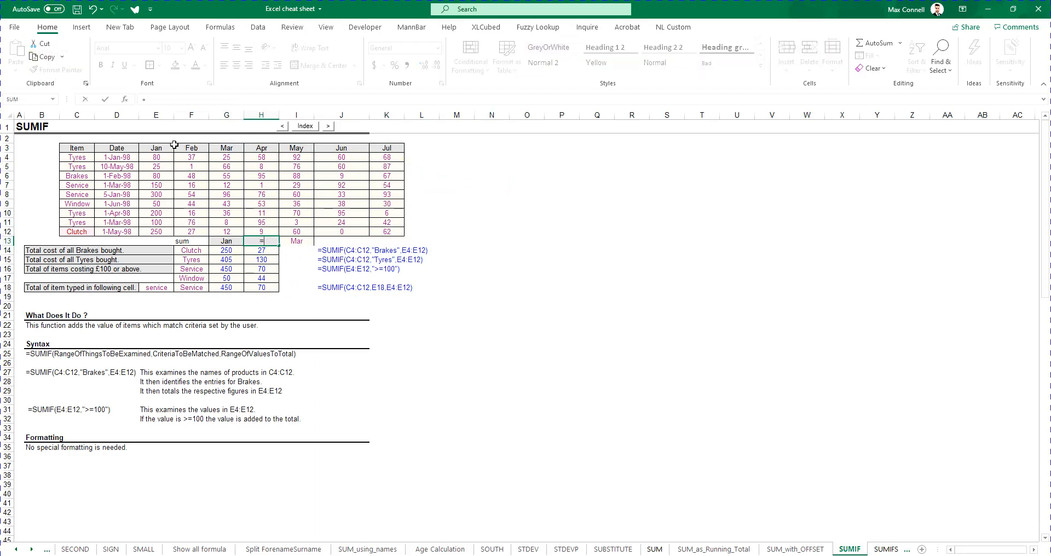
left_click_drag(183, 154, 189, 146)
left_click(187, 148)
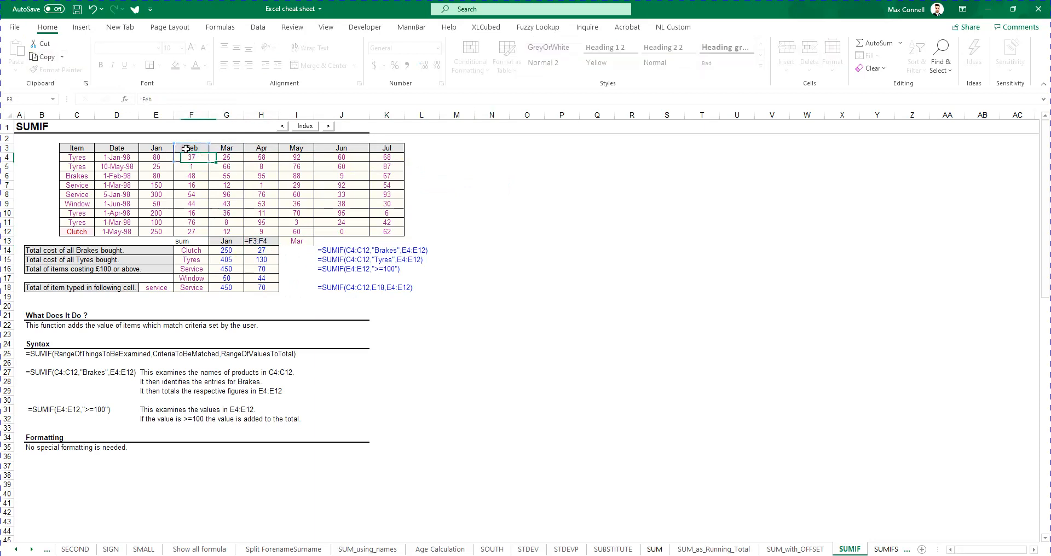
Step: Enter =F3 in H13 to link the second result header to the Feb header
left_click(261, 241)
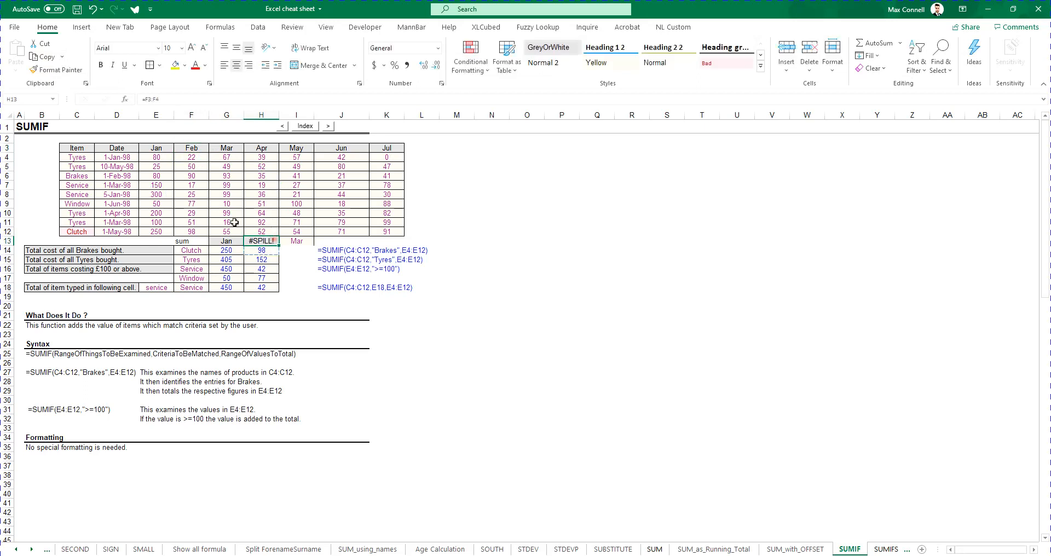
type("=")
left_click(181, 149)
key("Return")
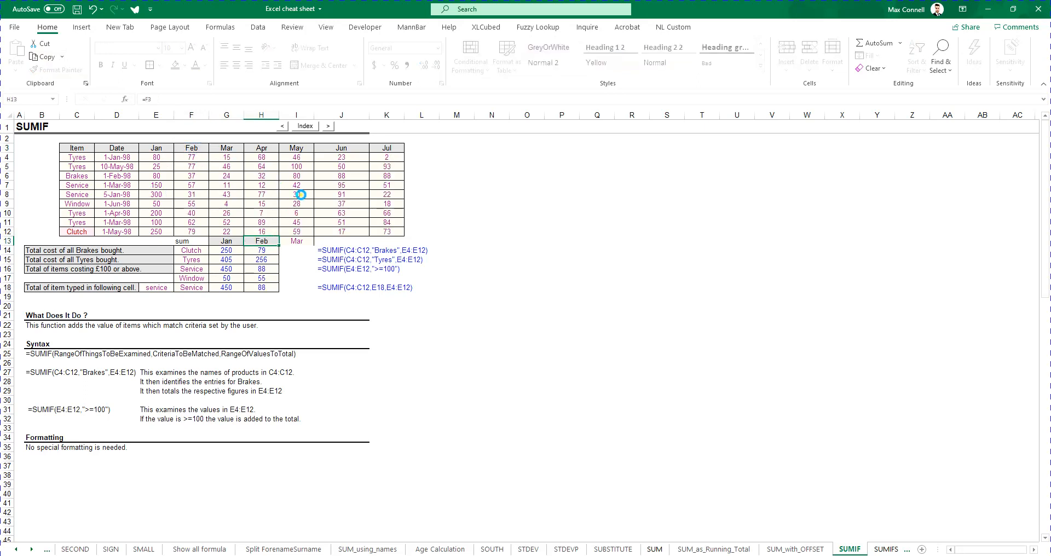
Step: Fill the linked header and SUMIF formulas from H13:H18 across to column S
left_click(269, 241)
left_click_drag(269, 241, 673, 394)
left_click(487, 316)
Step: Check the SUMIF references in J14, and clear the surplus results beyond Jul in N12:S22
left_click(359, 252)
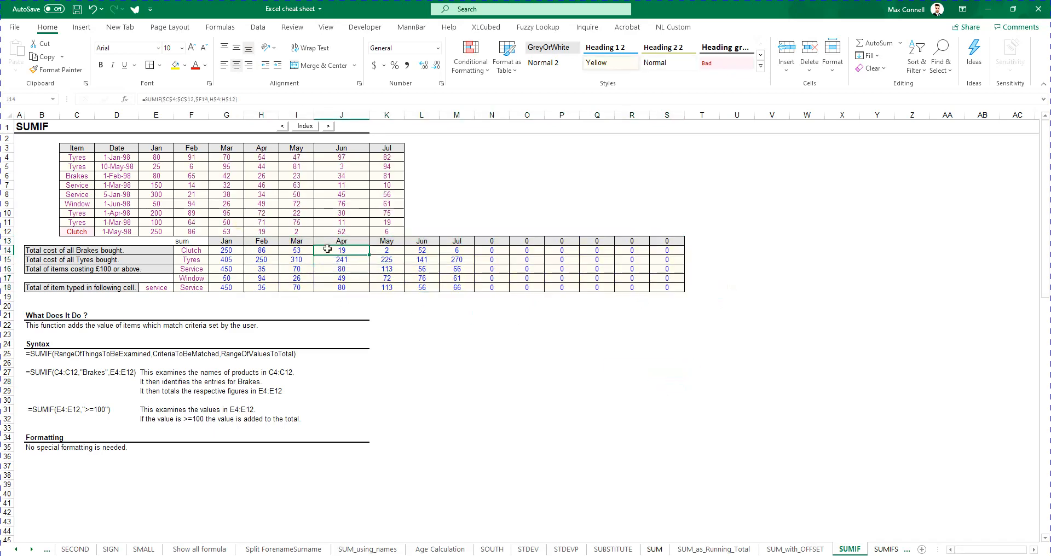
double_click(359, 252)
key("Escape")
left_click_drag(492, 232, 684, 335)
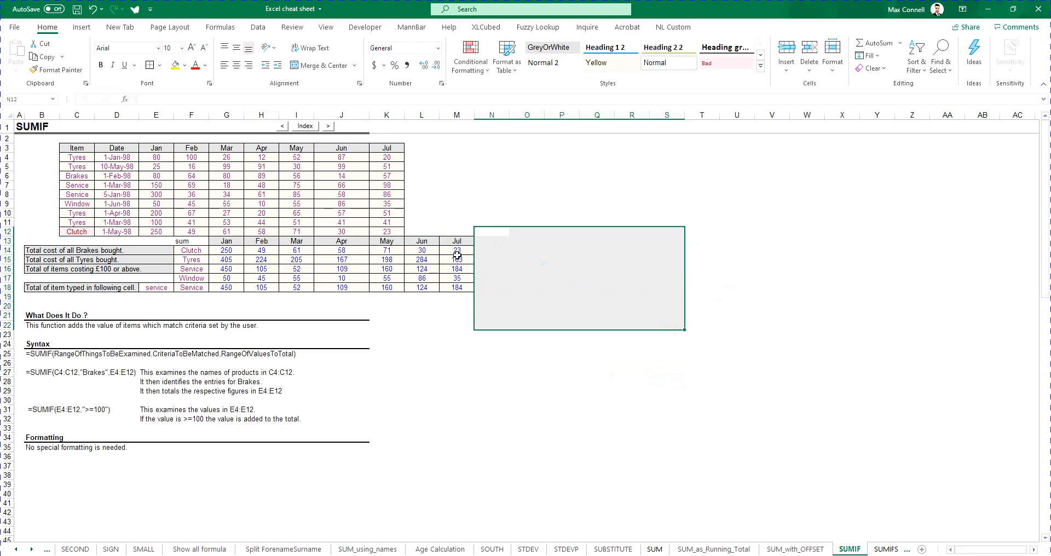
left_click(458, 258)
Step: Compare the SUMIF references across the Clutch row from Jan to Apr in G14:J14
double_click(236, 250)
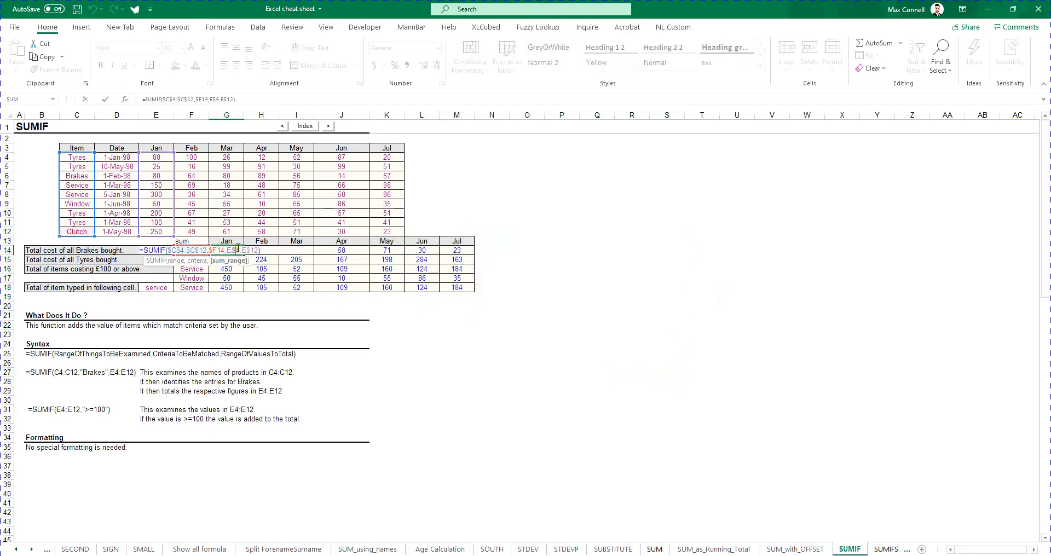
key("Escape")
double_click(264, 251)
key("Escape")
double_click(295, 250)
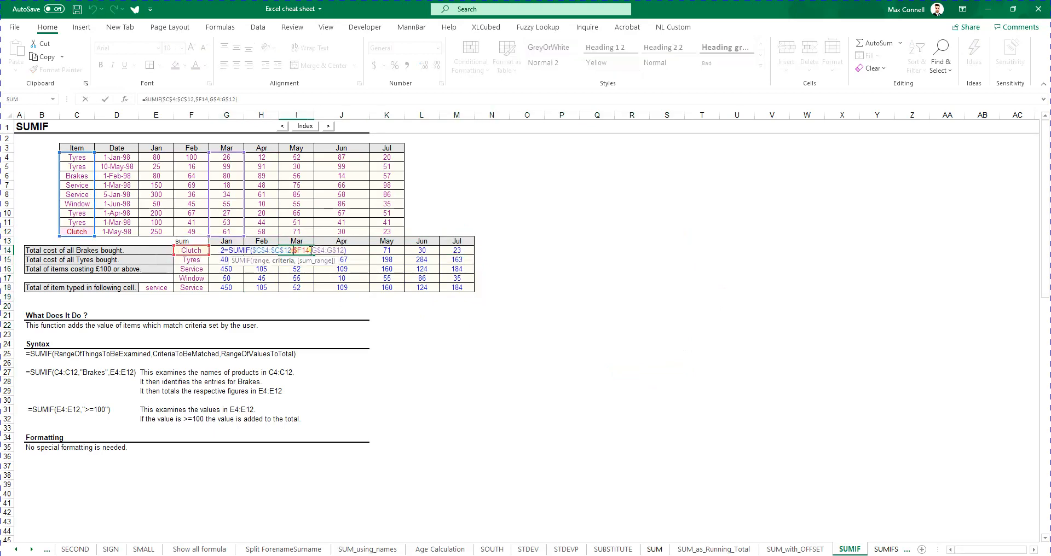
key("Escape")
double_click(341, 249)
key("Escape")
Step: Compare the SUMIF references in several monthly totals of the Service row 16, including Apr and May
double_click(341, 269)
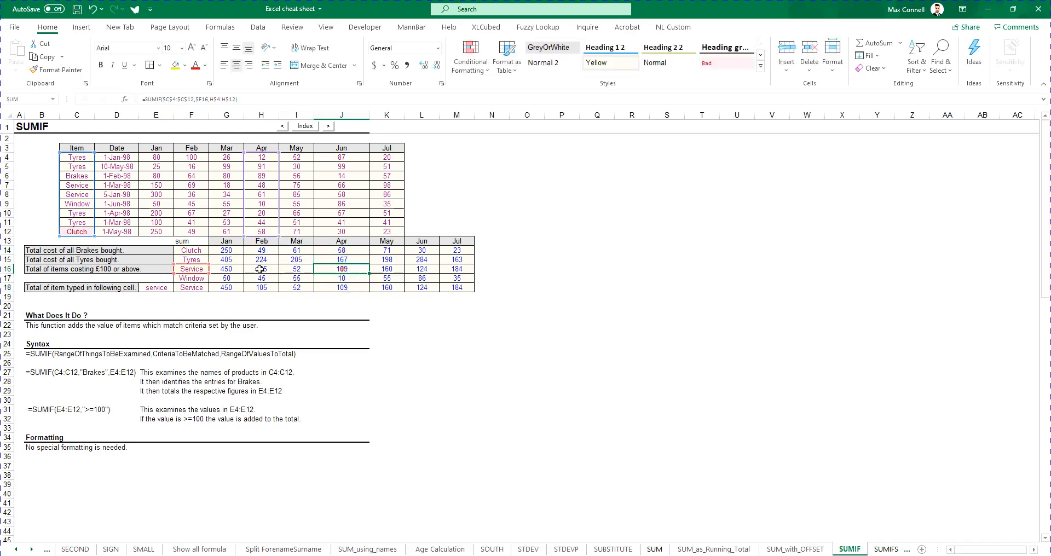
key("Escape")
double_click(282, 267)
key("Escape")
double_click(397, 268)
key("Escape")
left_click(622, 270)
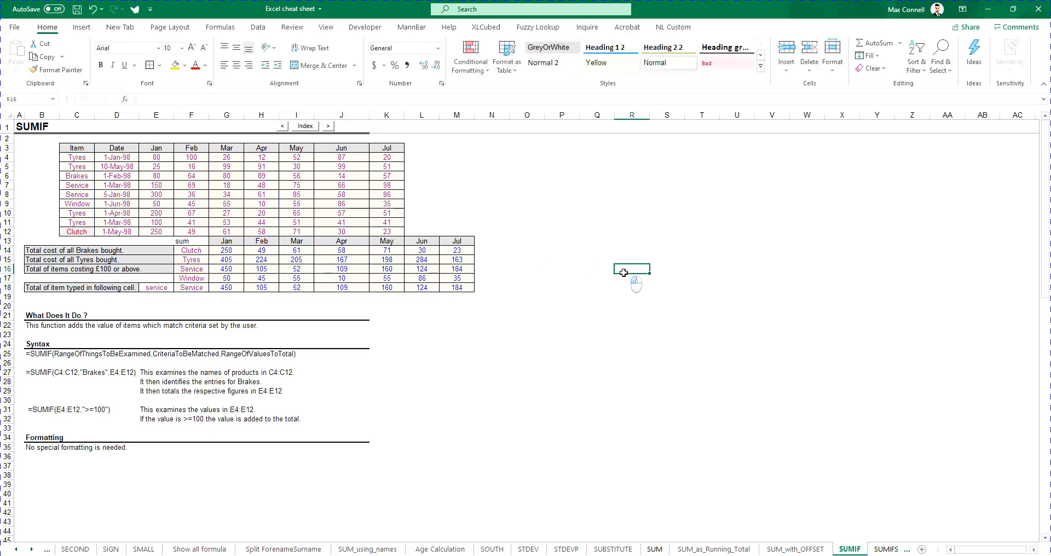
left_click(488, 347)
Step: View Unit 2 in the Excel Course Guide PDF in Acrobat, and return to the workbook to compare the formulas in G14 and H14
left_click(634, 545)
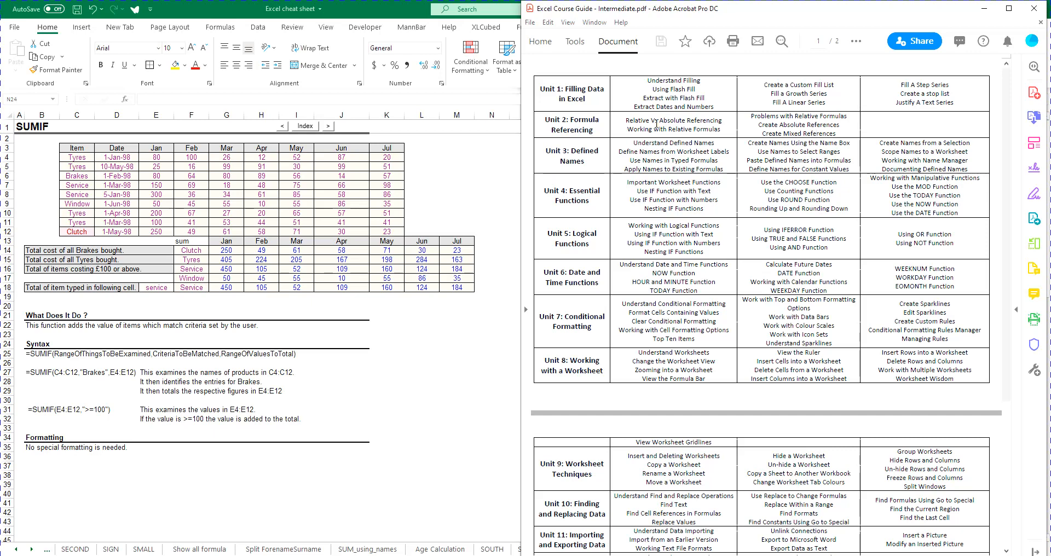
key("super+Up")
left_click(220, 252)
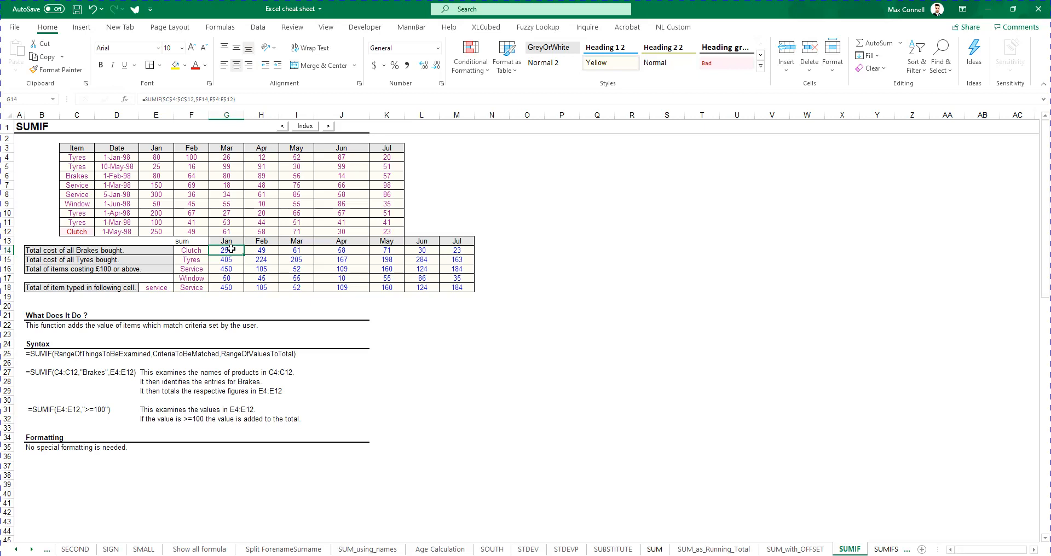
left_click(247, 249)
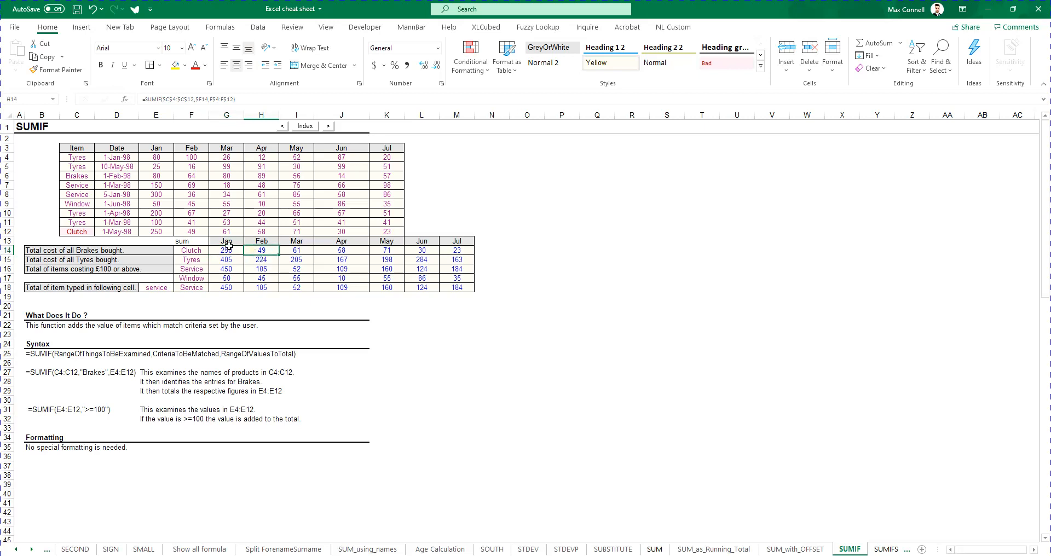
Step: Change G14 to =SUMIF($C$4:$C$12,F14,$E4:$E12) and fill it across the Clutch row to M14
double_click(230, 252)
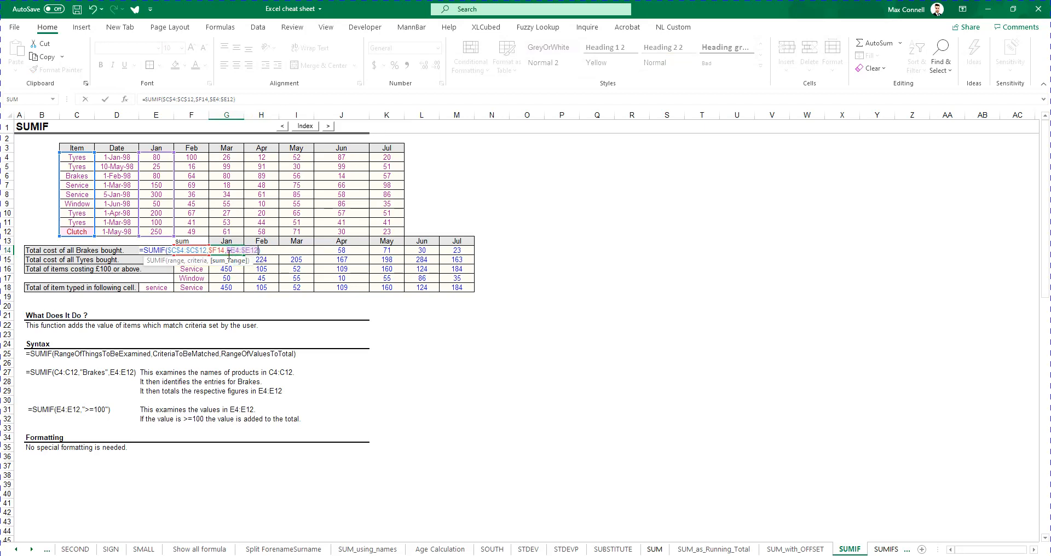
double_click(217, 252)
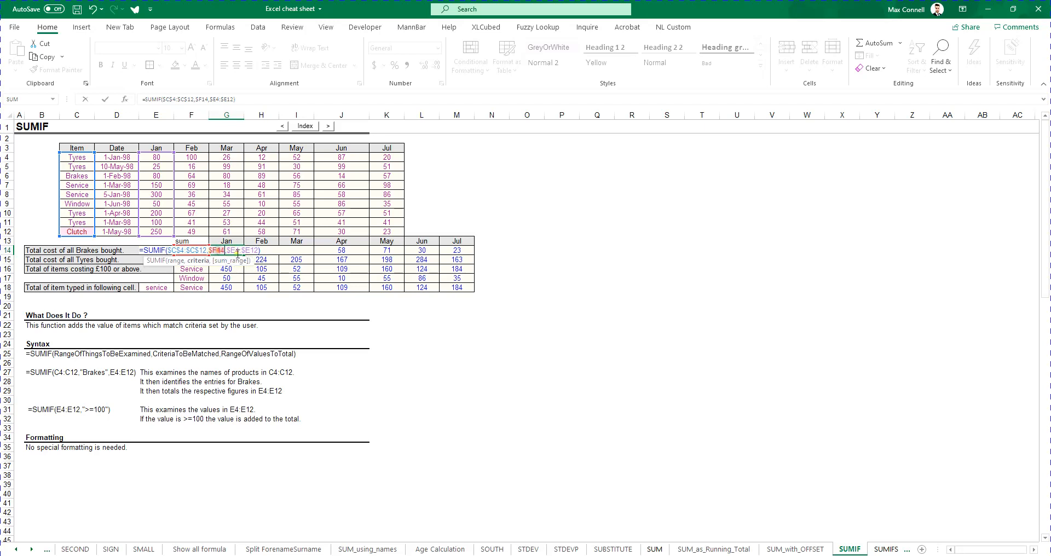
key("F4")
key("F4")
key("F4")
key("F4")
key("ctrl+Return")
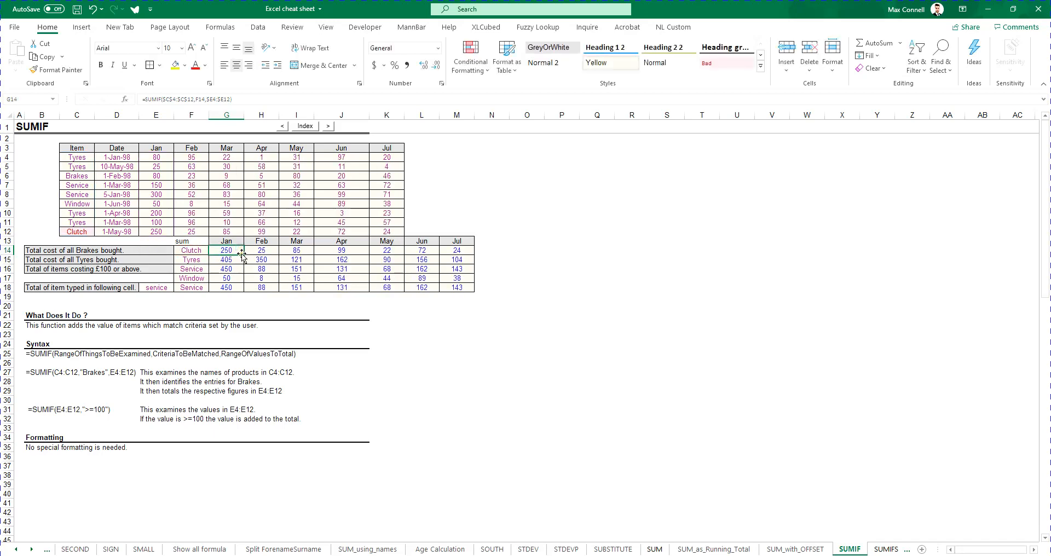
left_click_drag(243, 257, 473, 256)
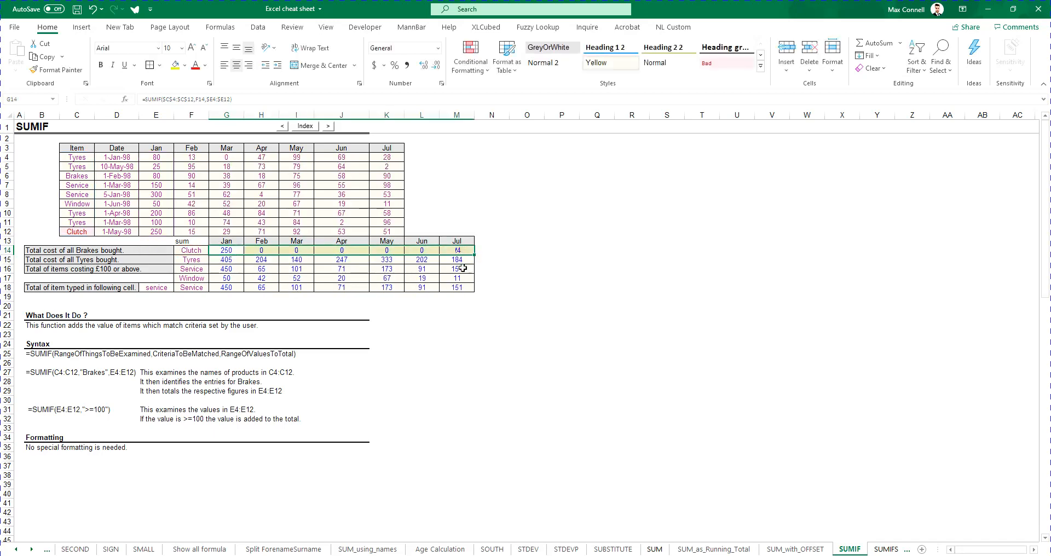
Step: Inspect the references in the copied Clutch formulas in H14:M14 and compare them with the Service formulas for Mar and May
double_click(263, 249)
key("Escape")
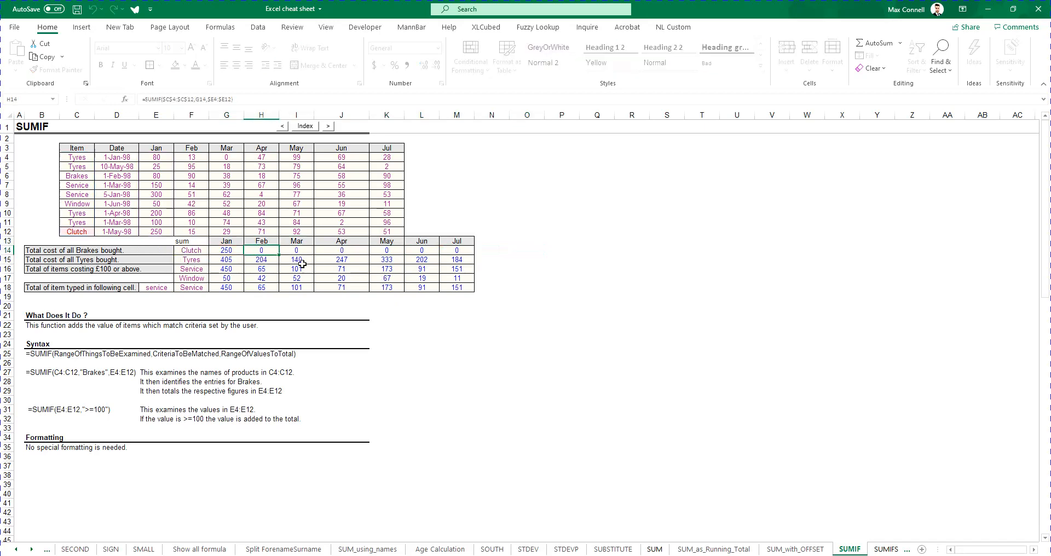
key("Right")
key("F2")
left_click_drag(223, 250, 458, 250)
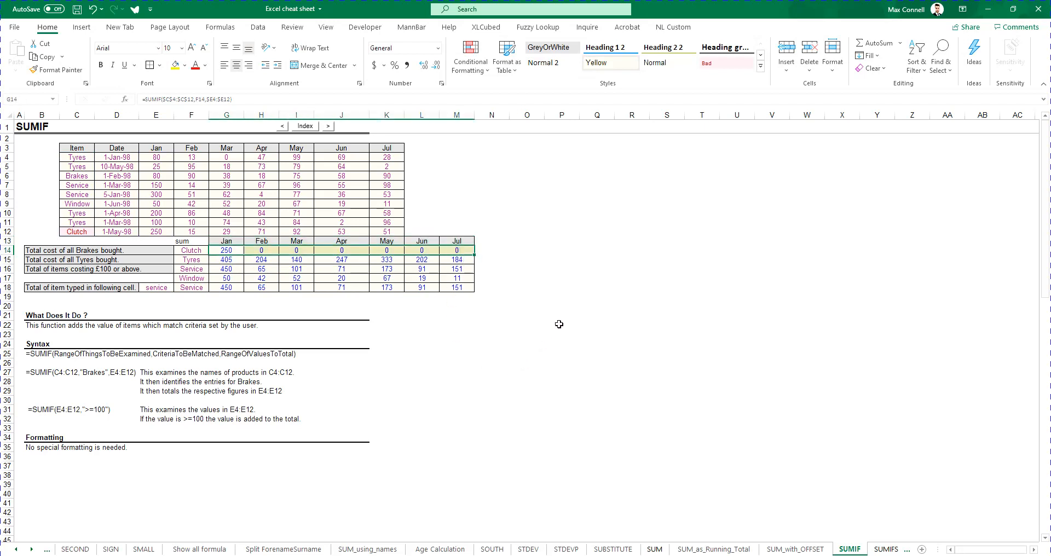
left_click_drag(258, 250, 460, 250)
double_click(300, 270)
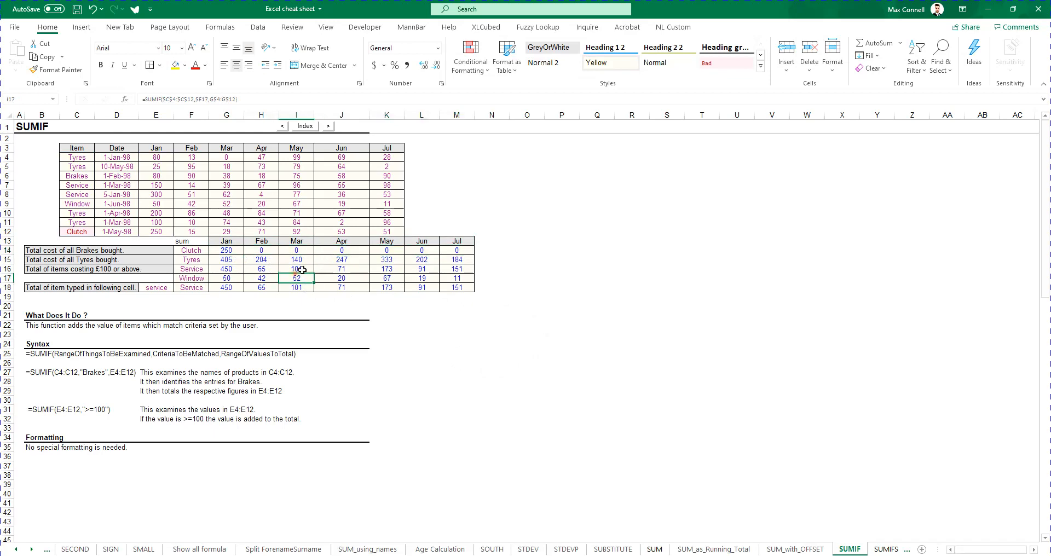
key("Escape")
double_click(395, 268)
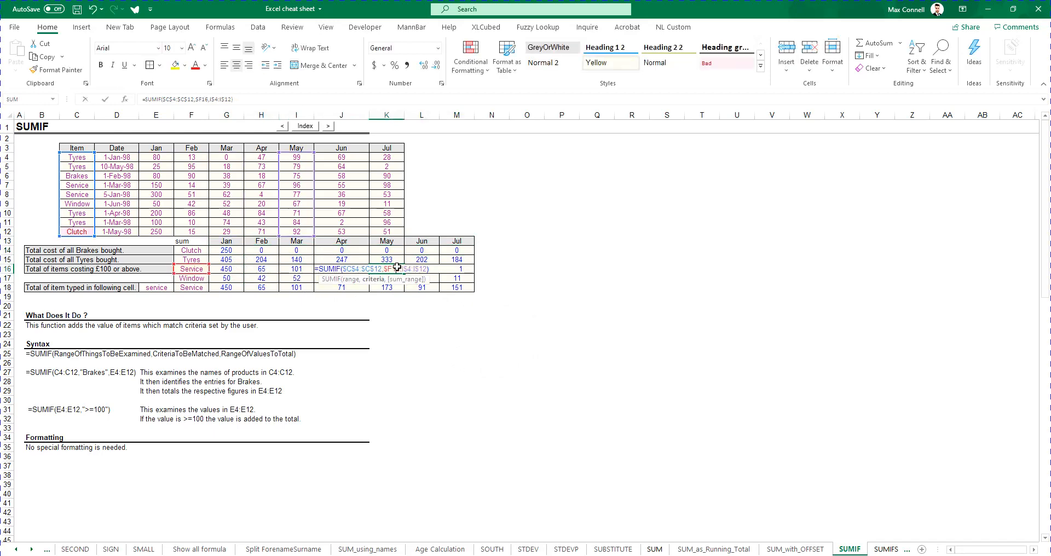
key("Escape")
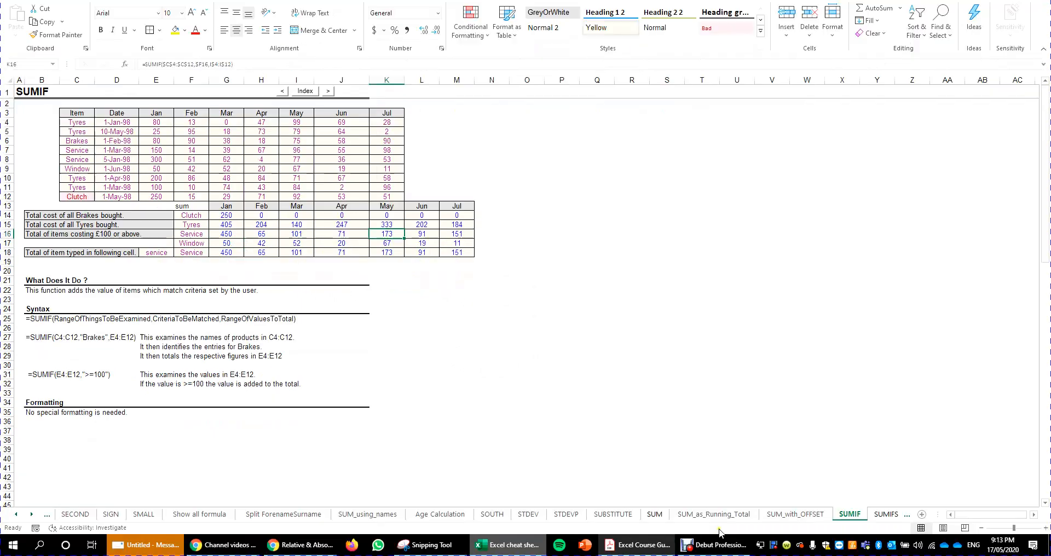
Step: Point out the absolute and mixed reference topics under Unit 2 of the course guide PDF in Acrobat, and return to the workbook
left_click(637, 548)
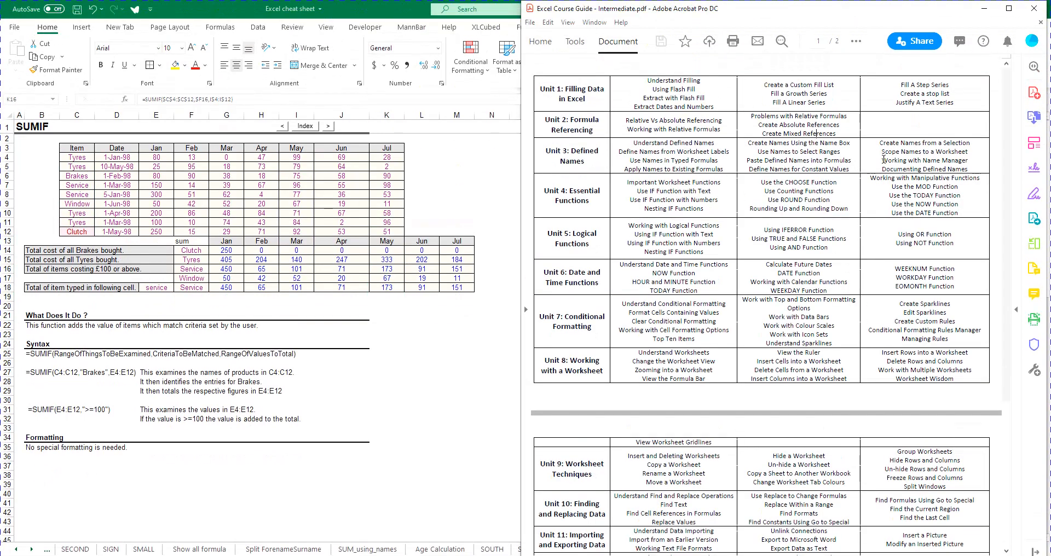
double_click(770, 125)
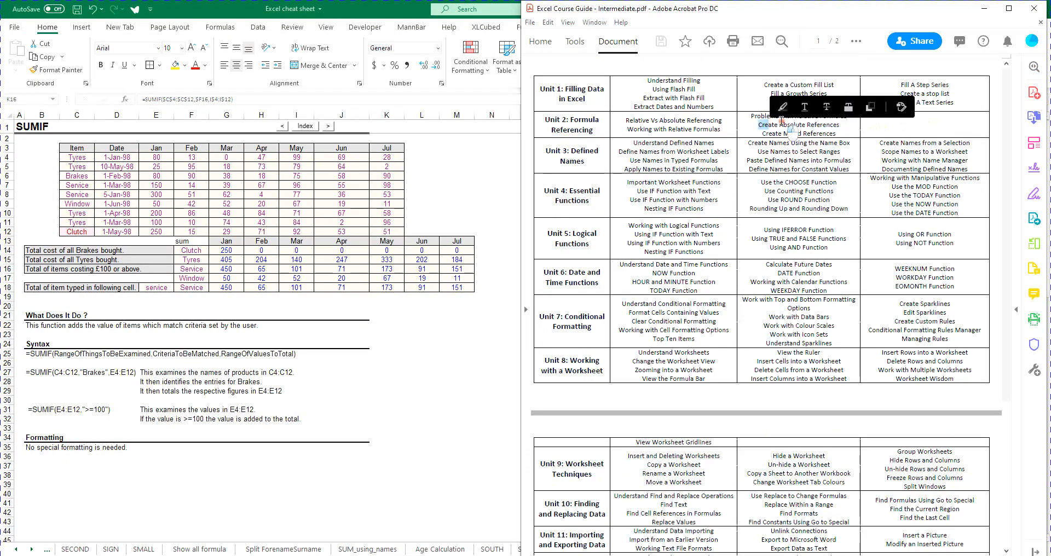
left_click(784, 126)
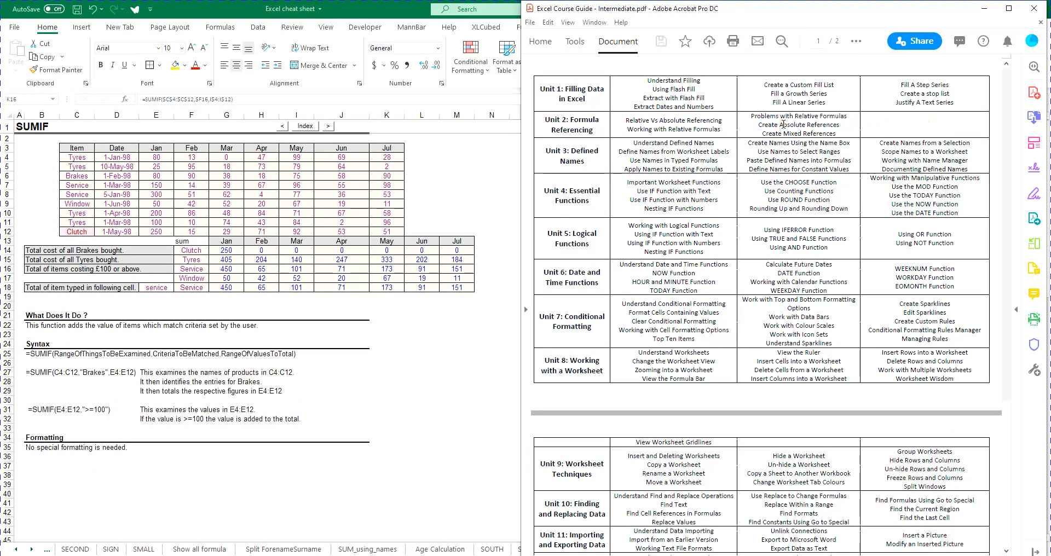
left_click_drag(763, 134, 846, 141)
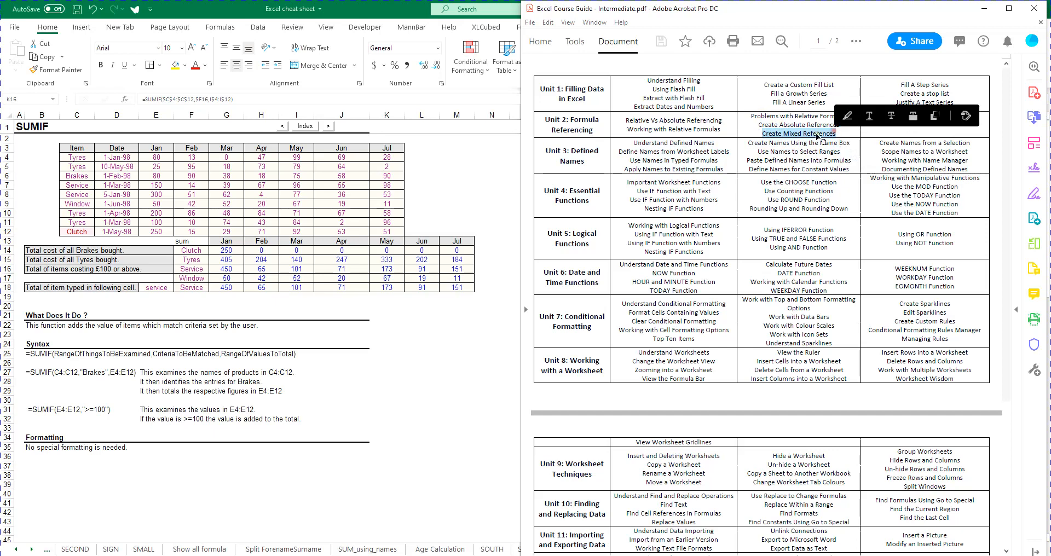
left_click(808, 135)
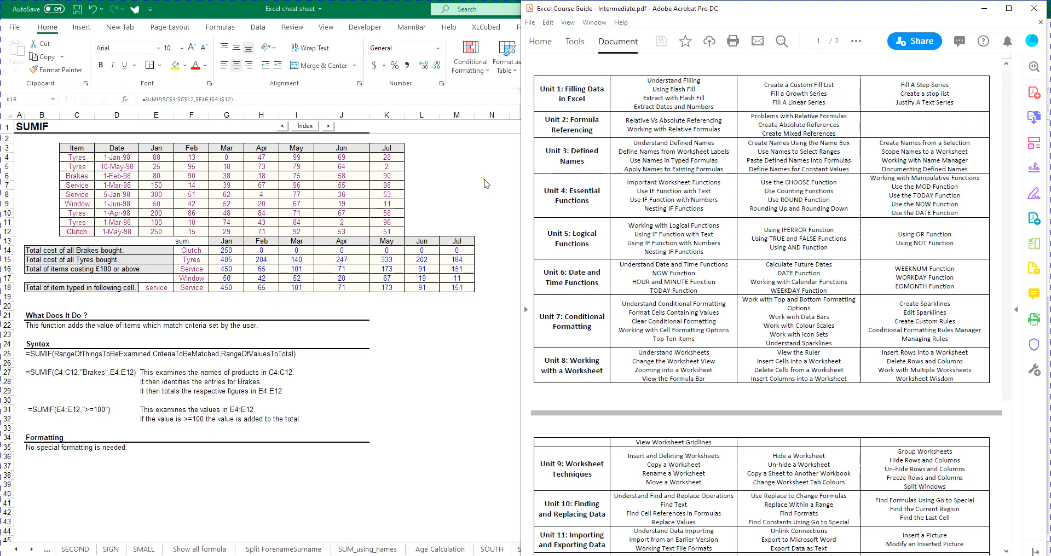
key("alt+Tab")
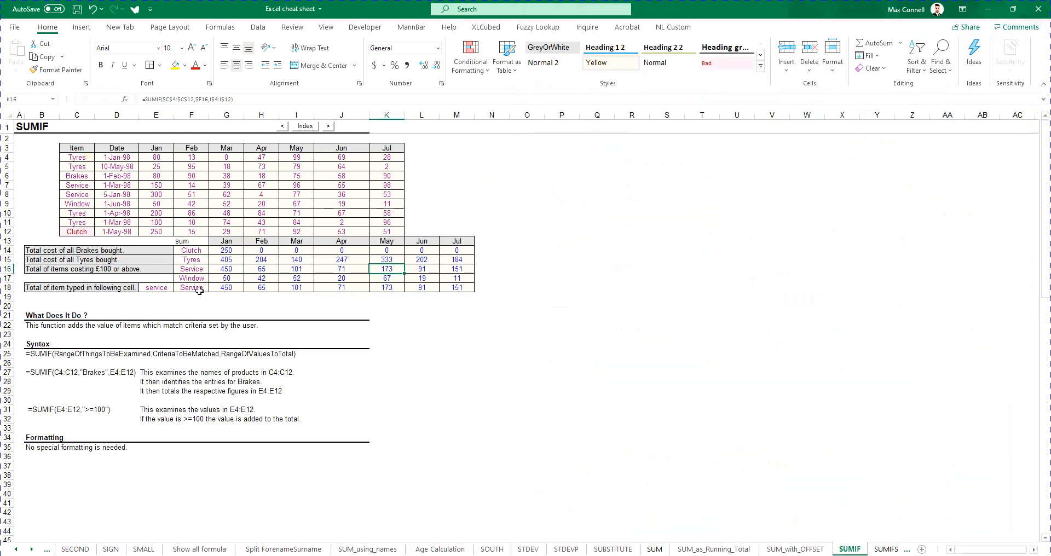
Step: Compare the reference types in G14 with those in G17, and switch to the course guide PDF in Acrobat
double_click(224, 250)
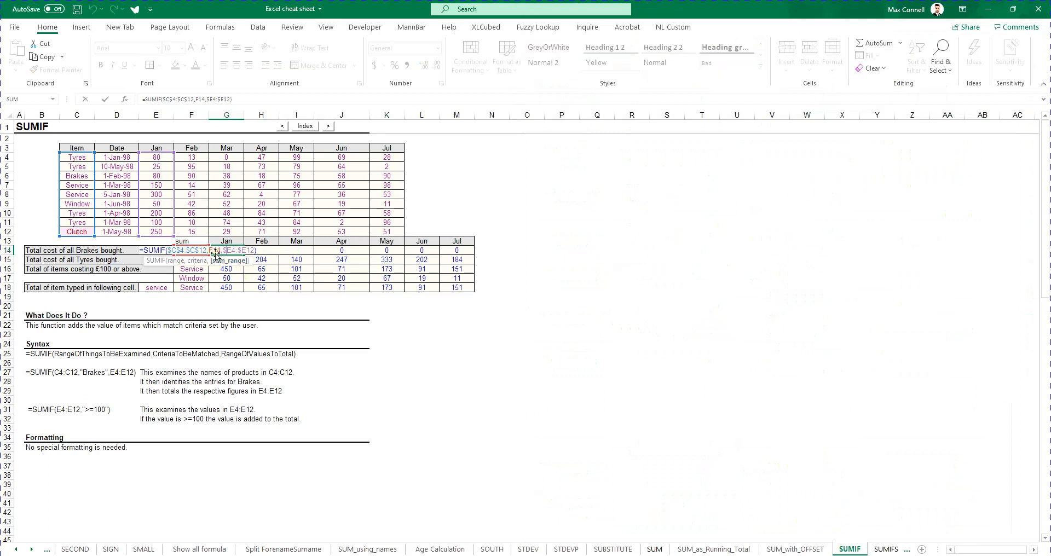
left_click(213, 277)
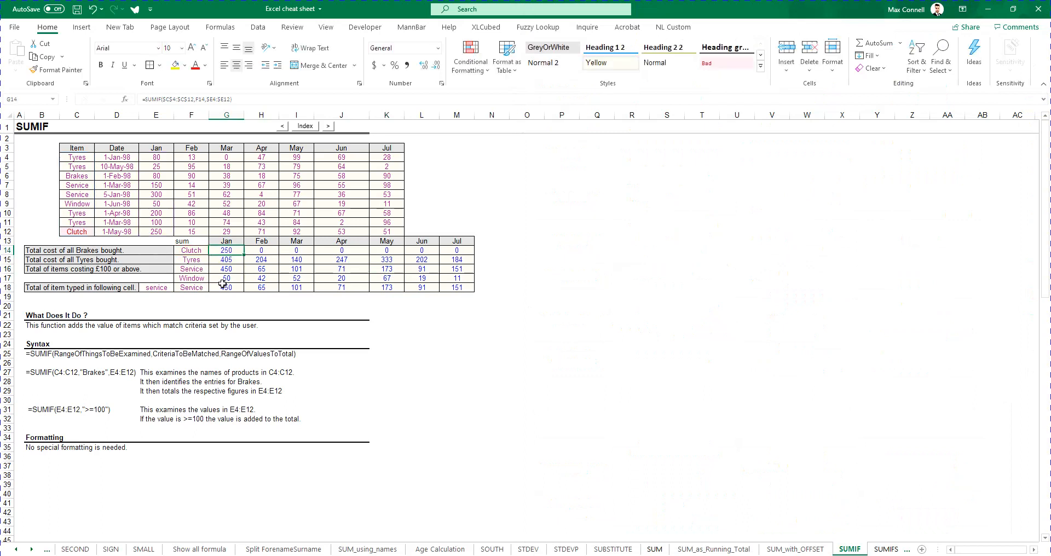
double_click(223, 281)
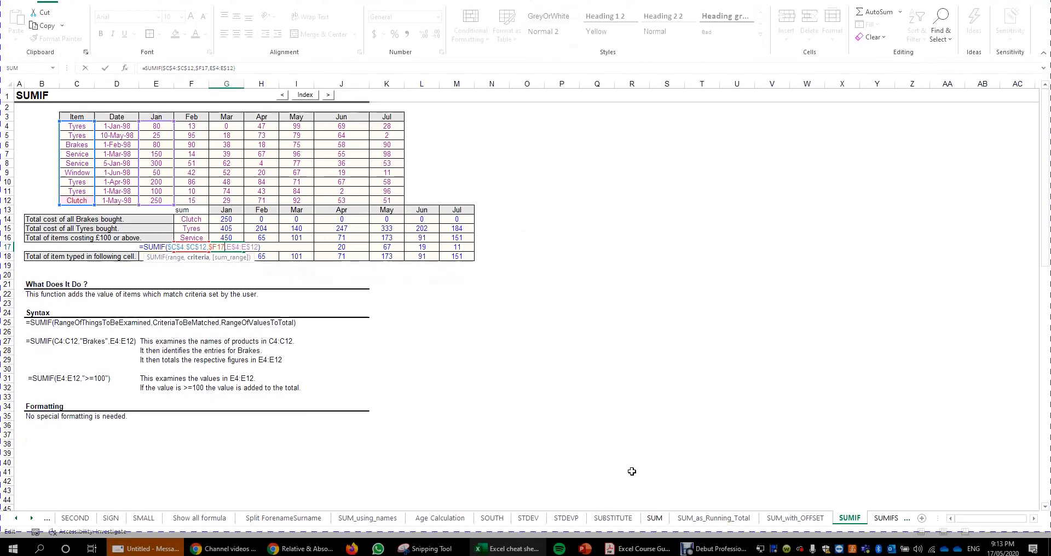
left_click(639, 545)
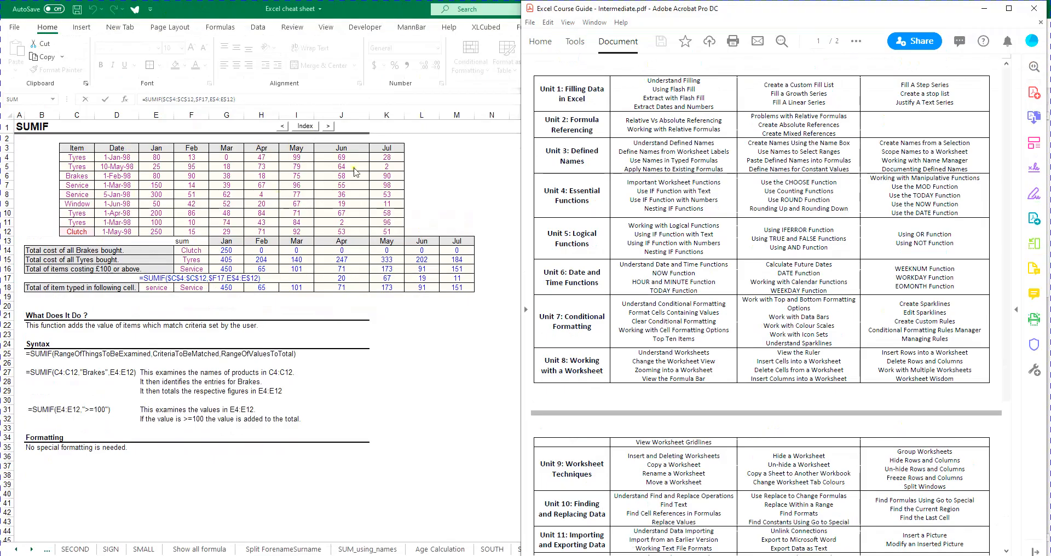